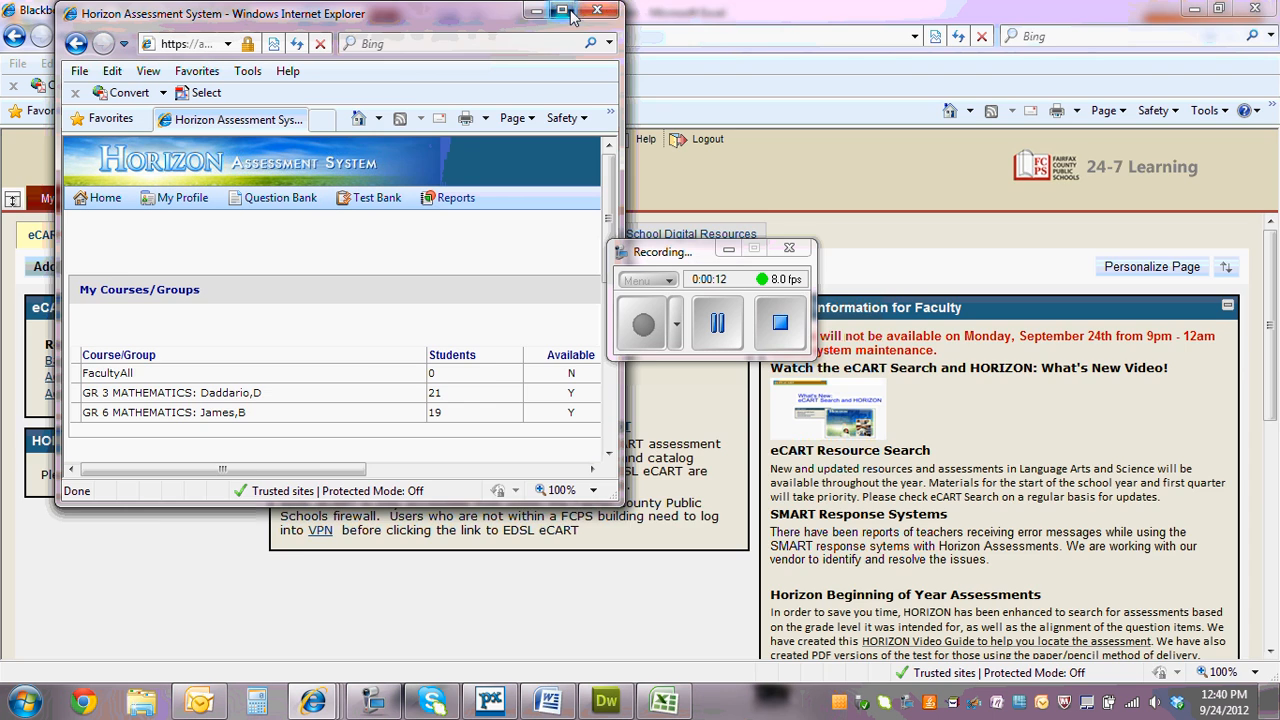
Maximize the Horizon Assessment System window and switch the role to School Leader
left_click(562, 11)
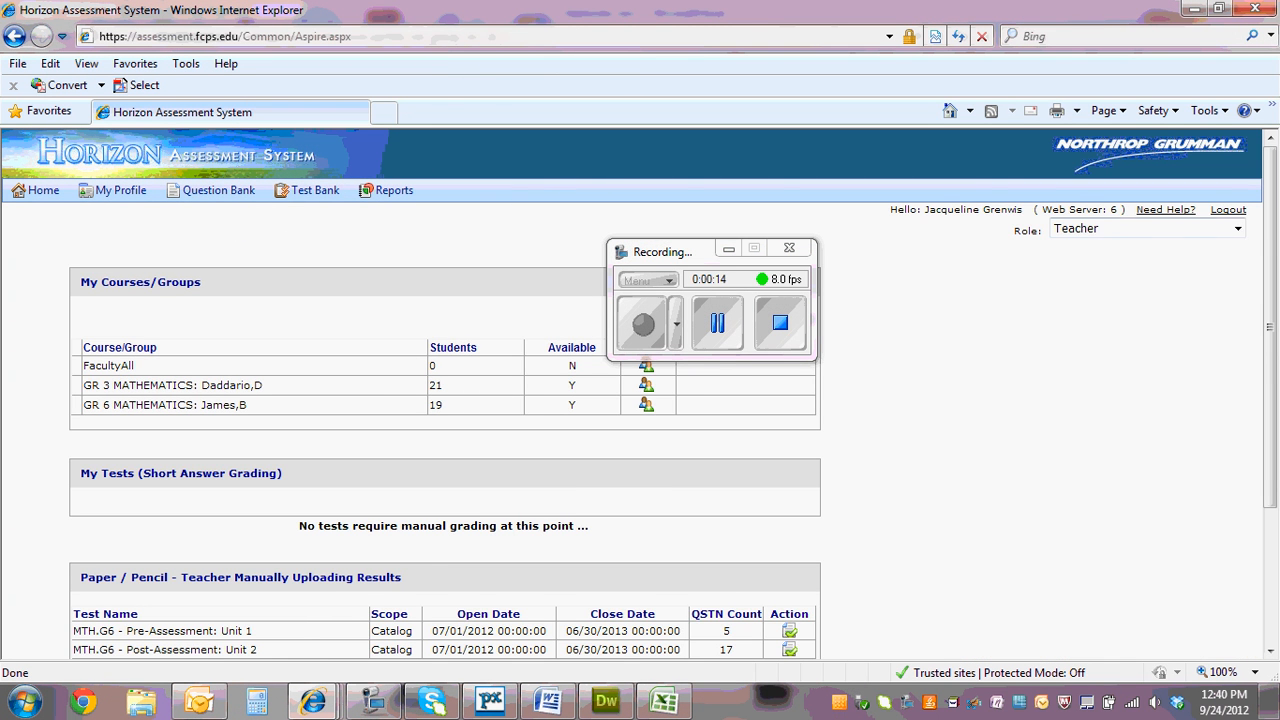
left_click(1160, 230)
left_click(1140, 263)
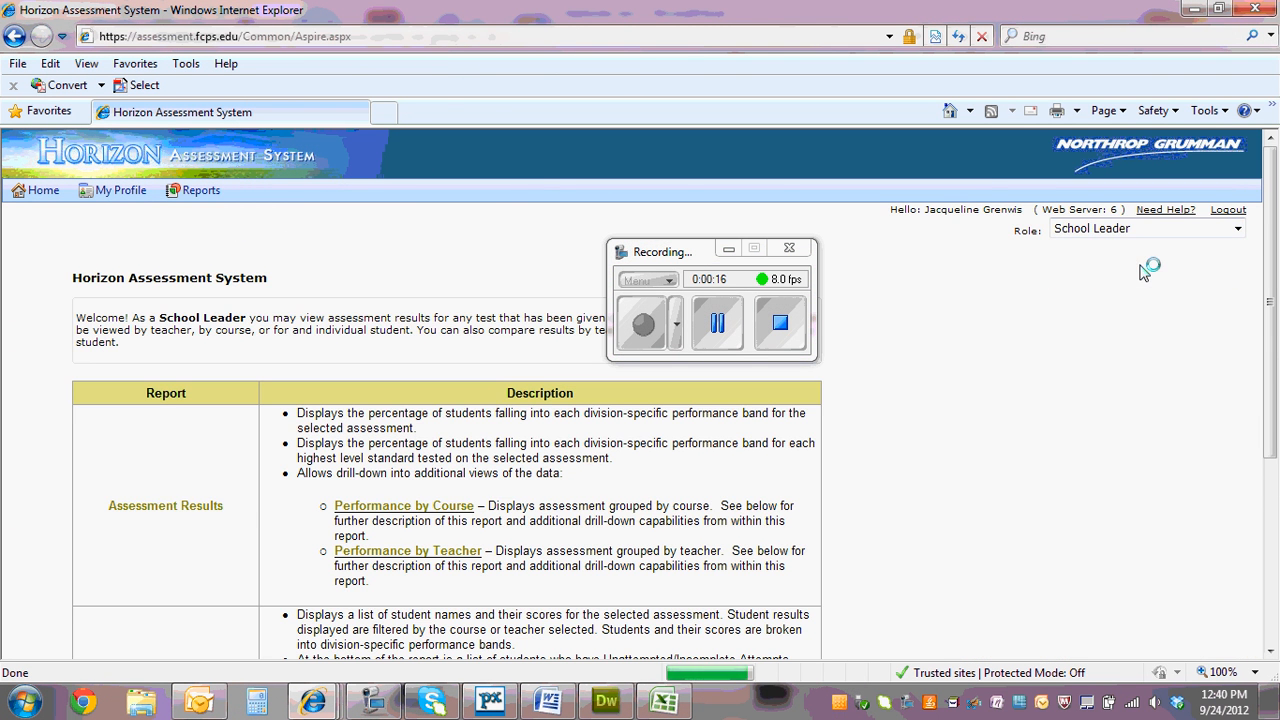
Open the reports by test and search for assessments in the Mathematics curriculum
left_click(178, 191)
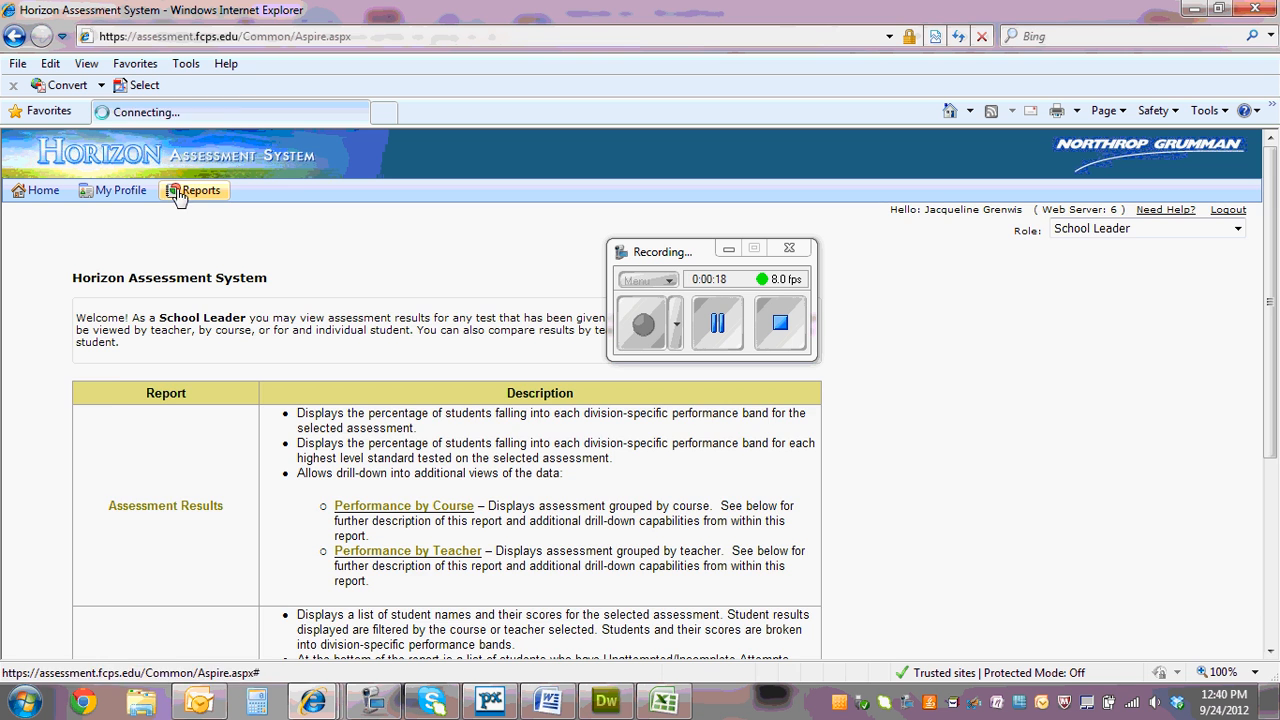
left_click(323, 334)
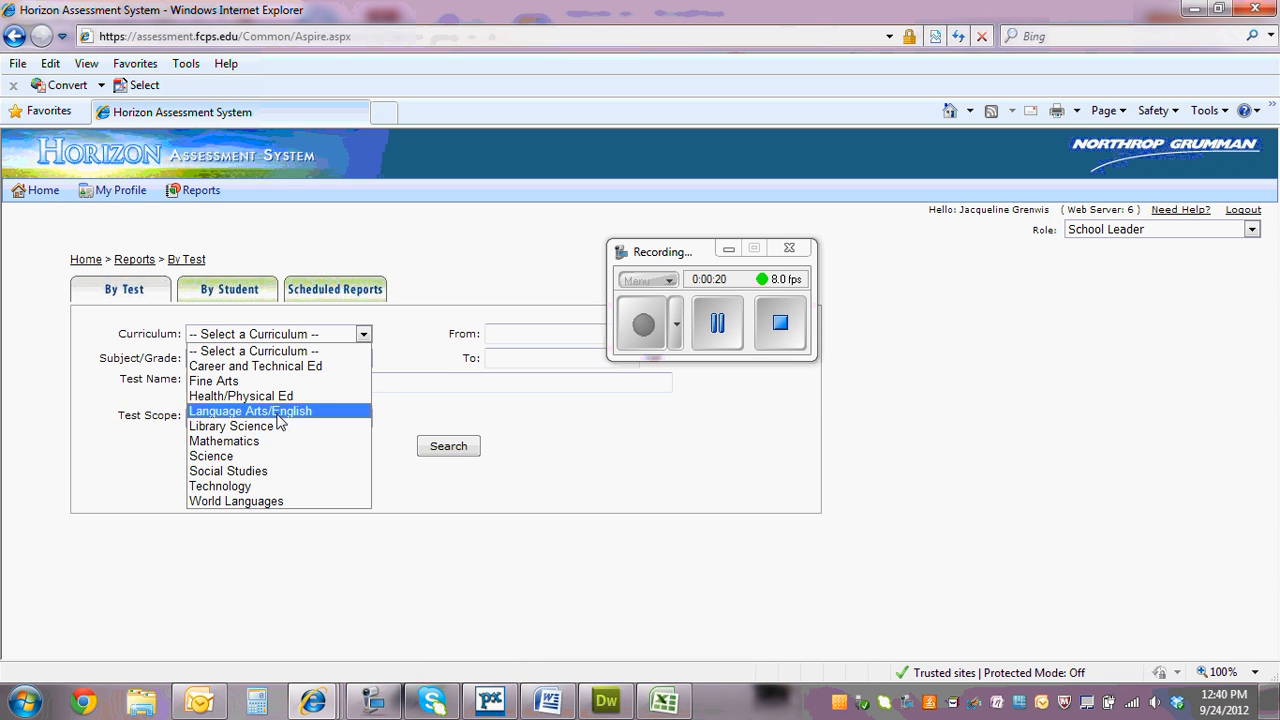
left_click(257, 441)
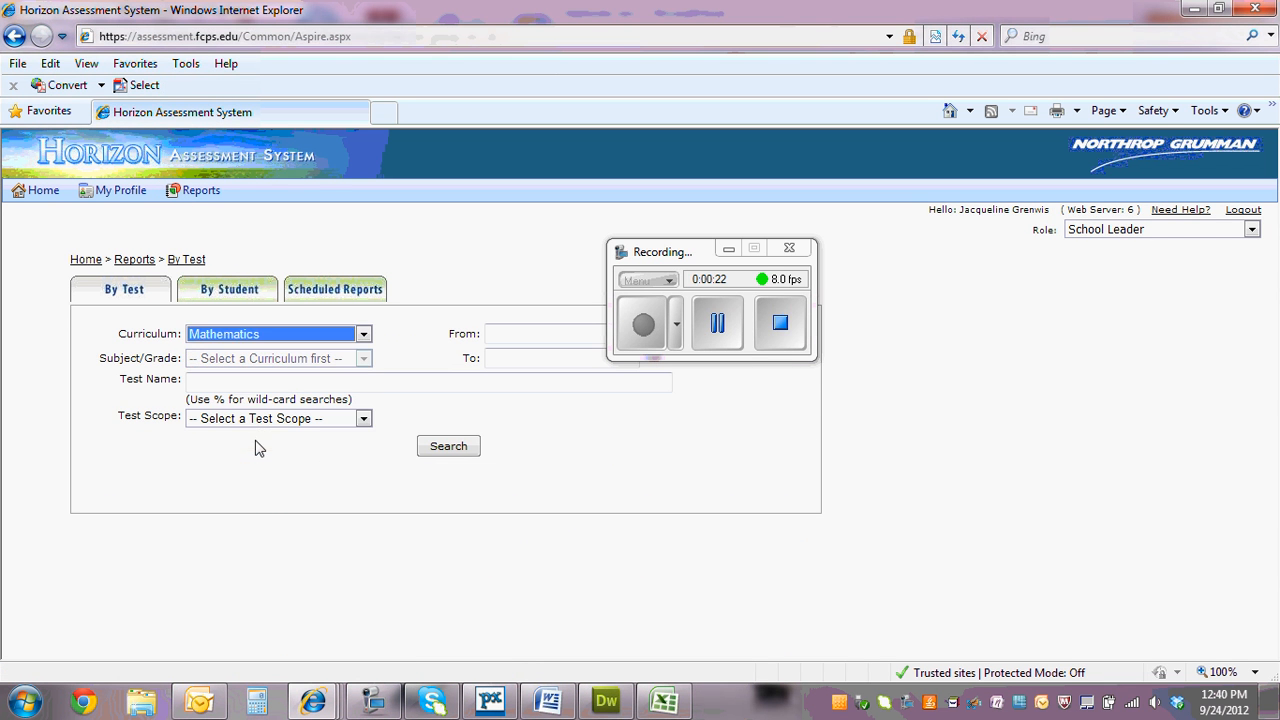
left_click(446, 449)
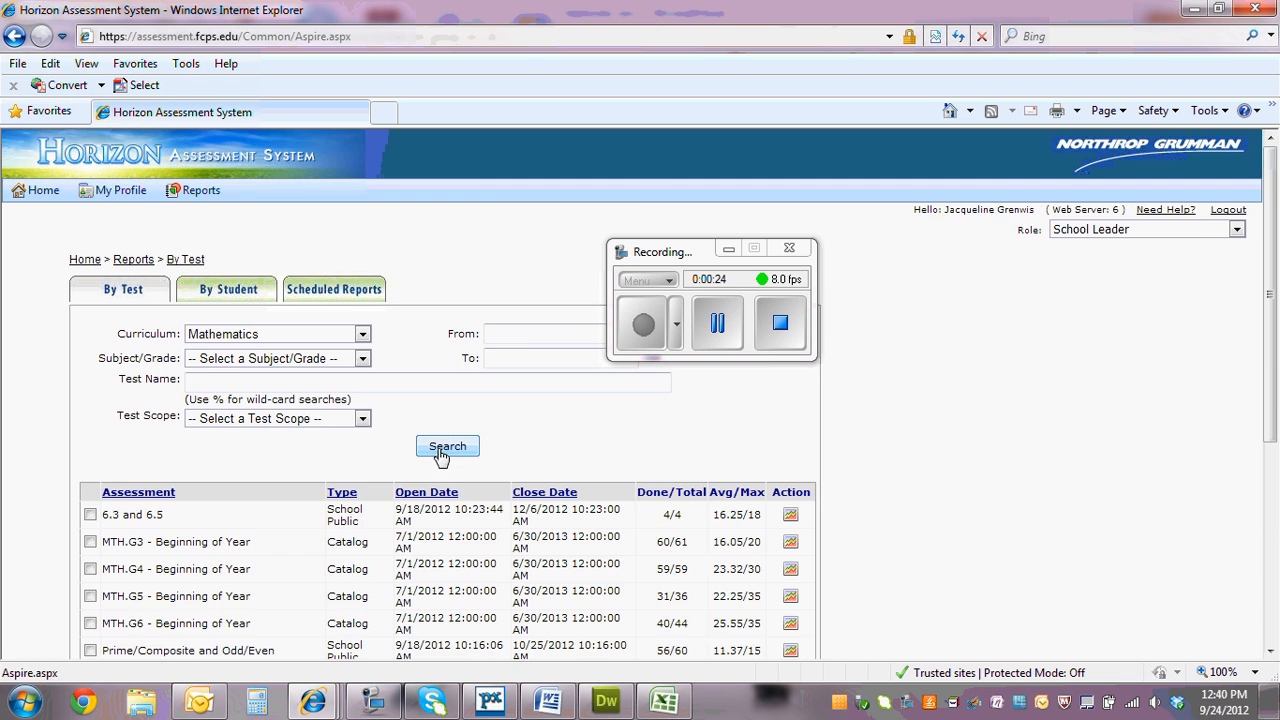
Select the MTH.G3, MTH.G4, MTH.G5 and MTH.G6 Beginning of Year assessments in the results list
scroll(425, 450, "down", 3)
scroll(403, 442, "down", 2)
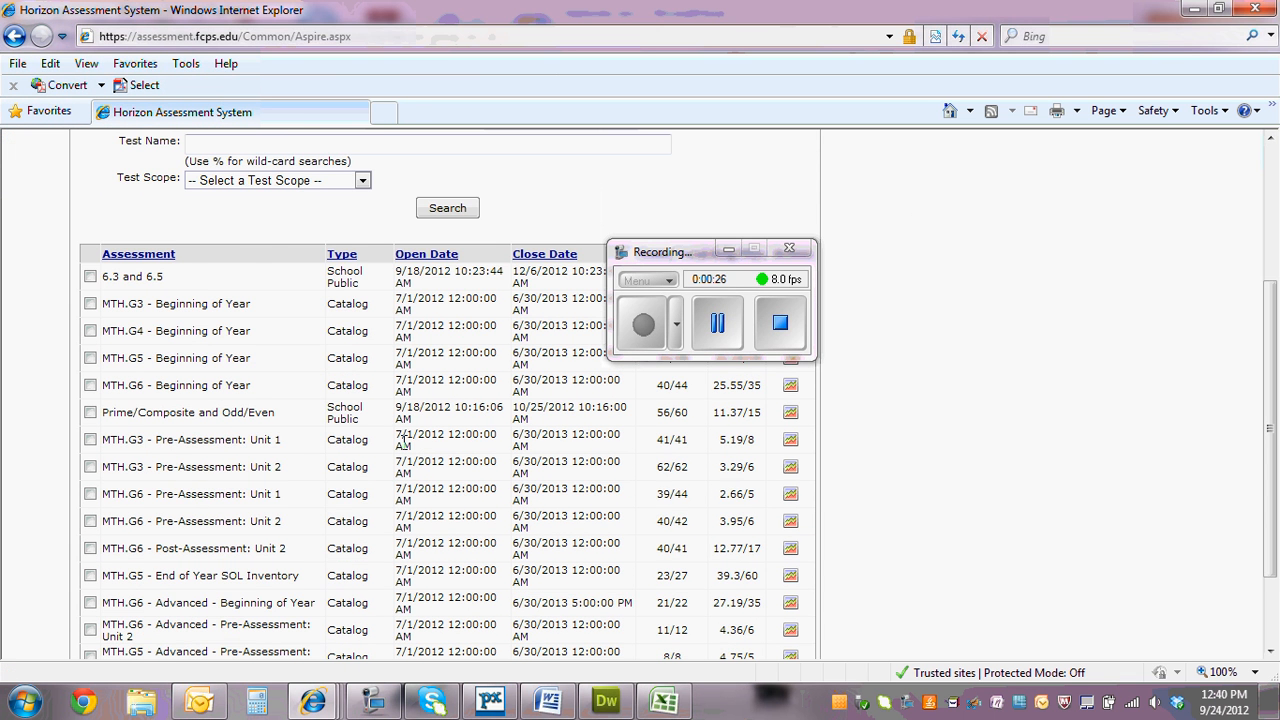
scroll(402, 441, "up", 2)
left_click_drag(650, 252, 928, 249)
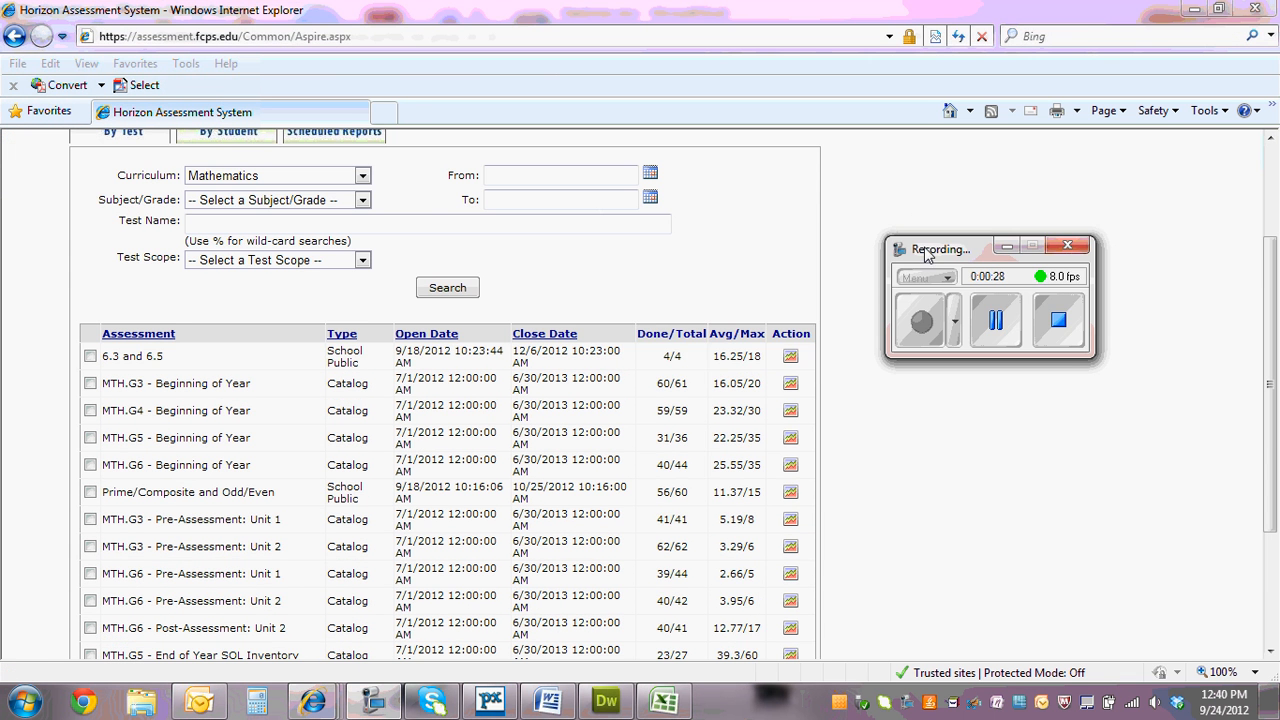
scroll(28, 480, "down", 2)
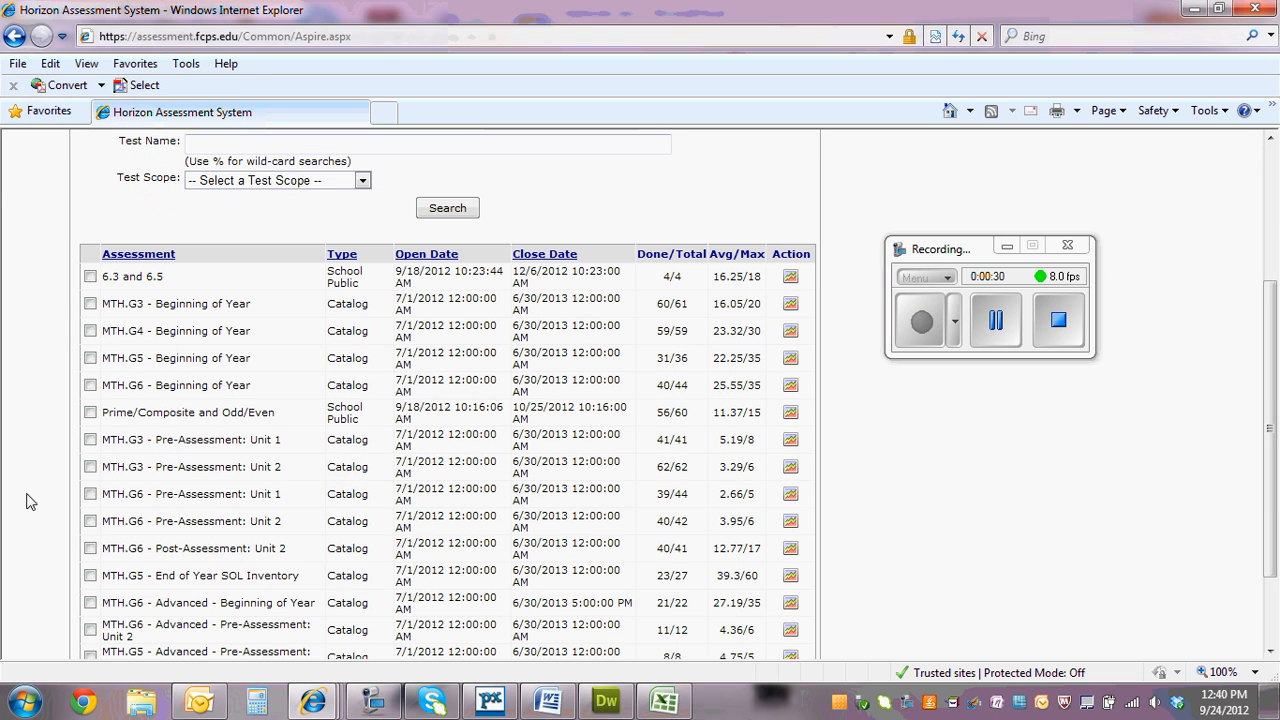
left_click(90, 304)
left_click(90, 331)
left_click(90, 358)
scroll(86, 484, "down", 2)
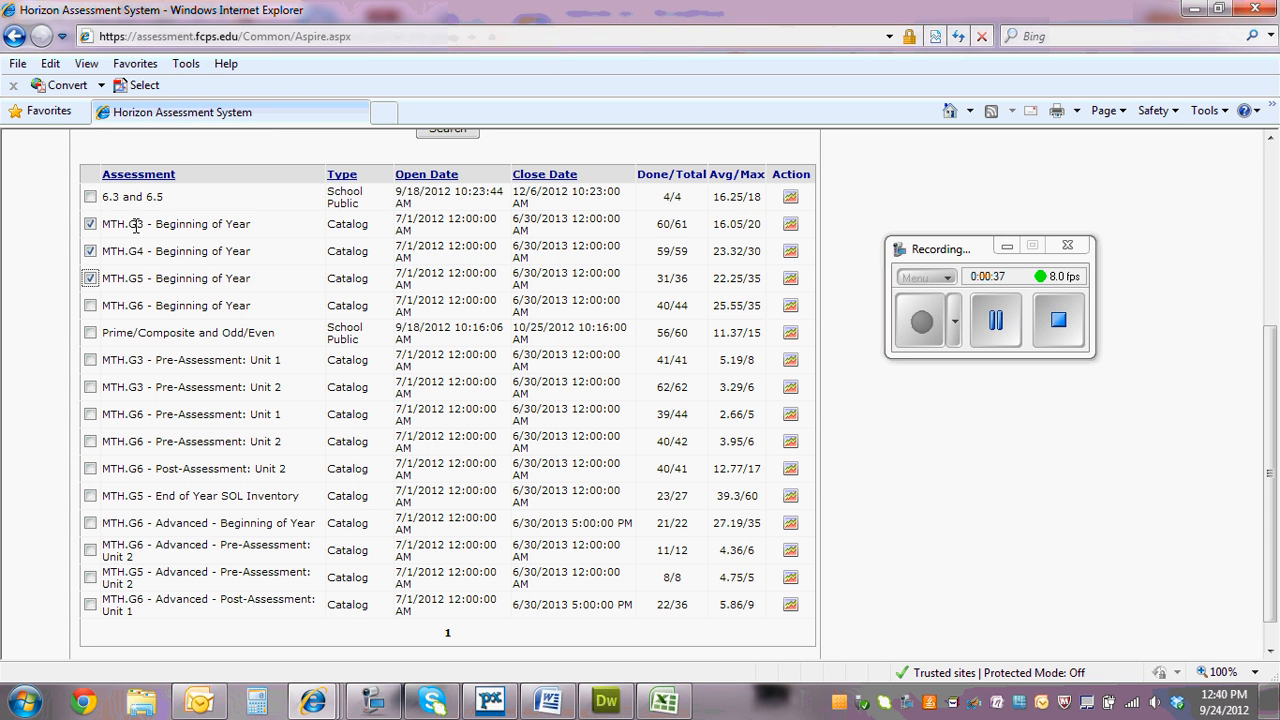
left_click(91, 306)
triple_click(111, 223)
left_click_drag(111, 223, 226, 231)
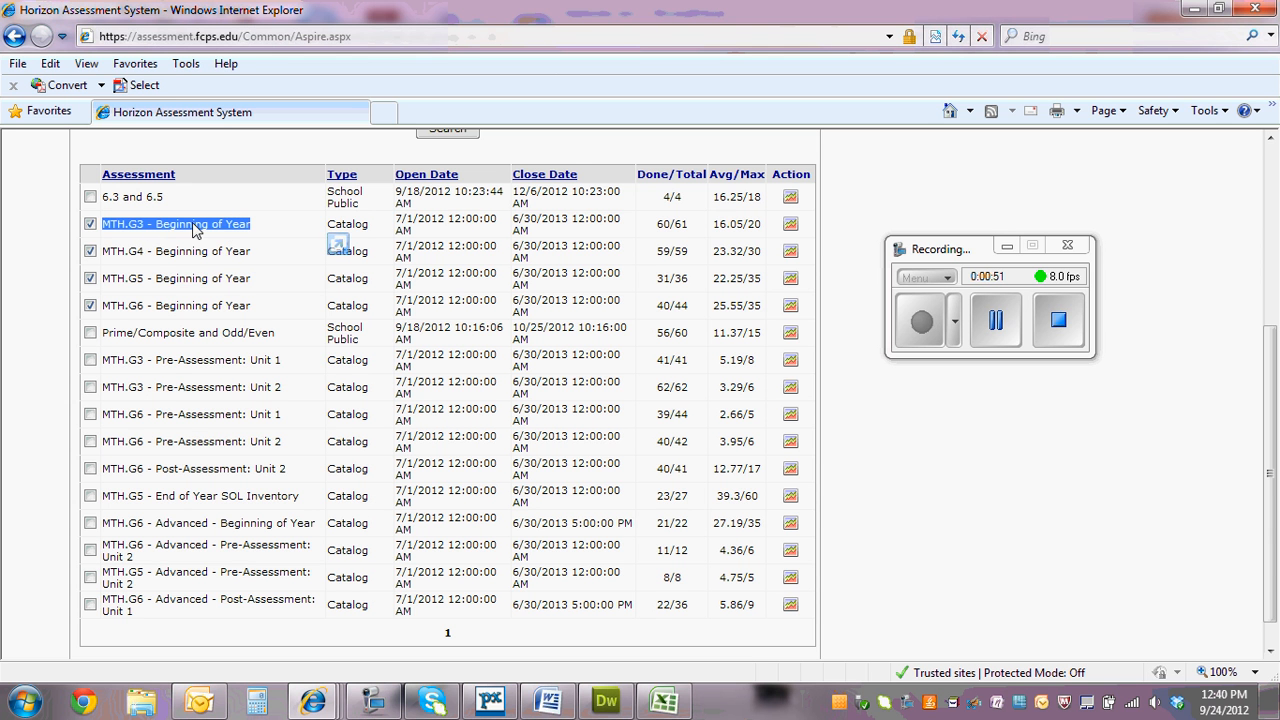
left_click(868, 478)
Export the selected assessments' results for all listed courses to Excel and open the downloaded CSV file
scroll(866, 477, "down", 1)
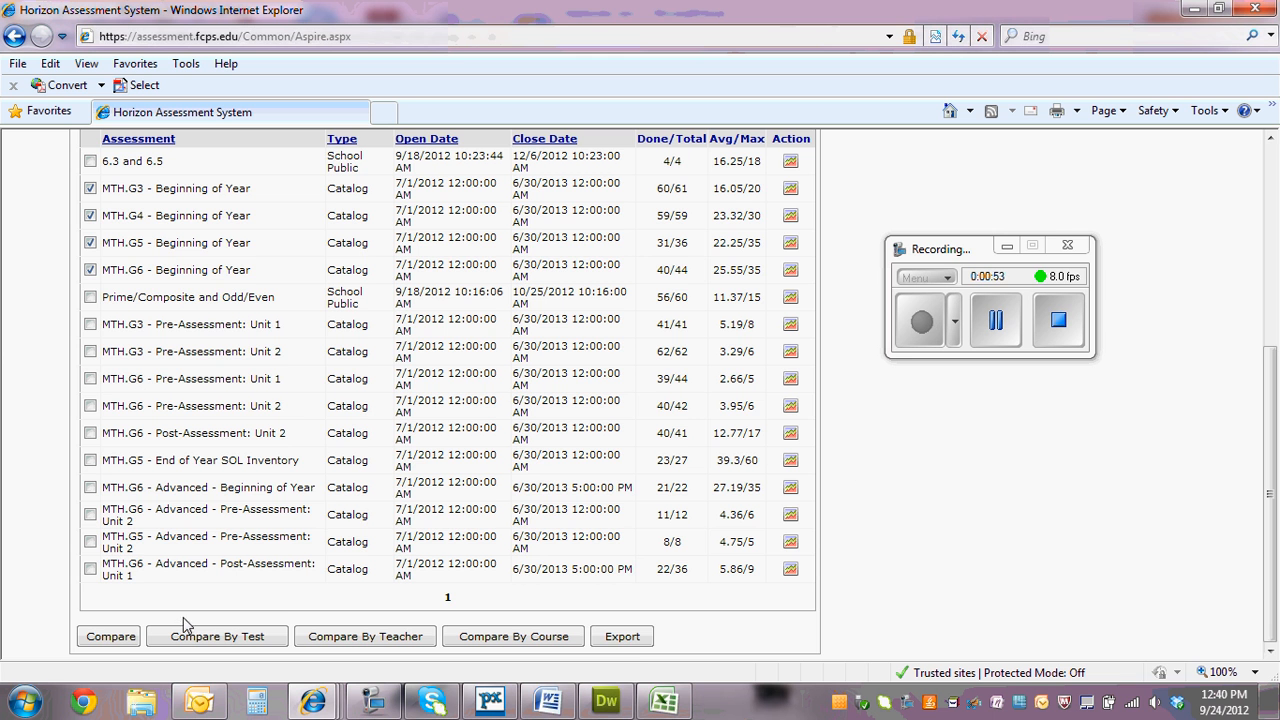
left_click(626, 640)
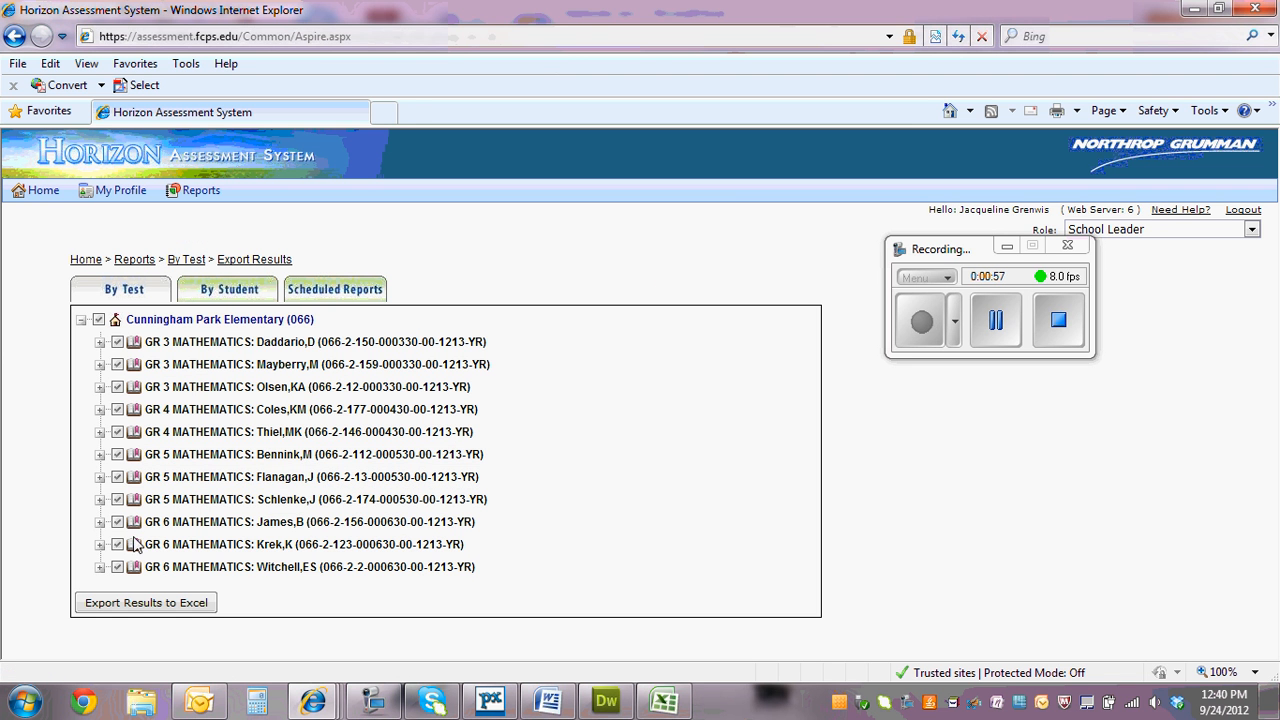
left_click(146, 604)
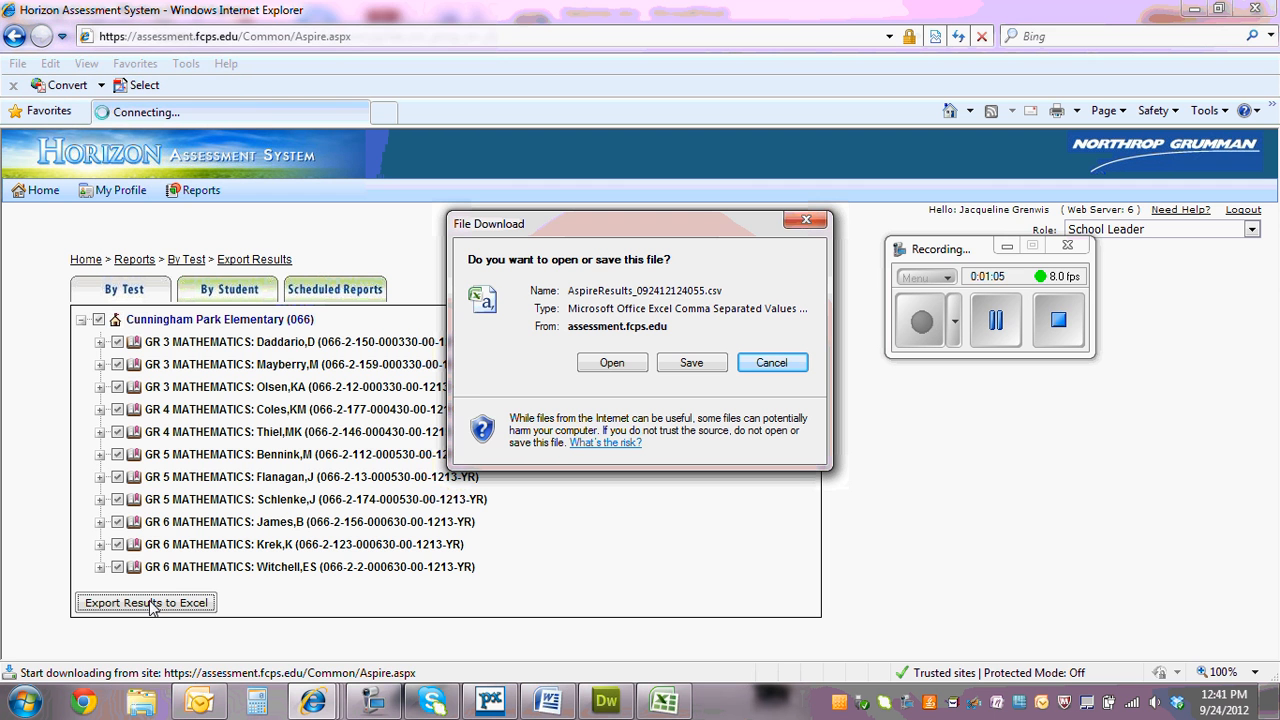
left_click(609, 363)
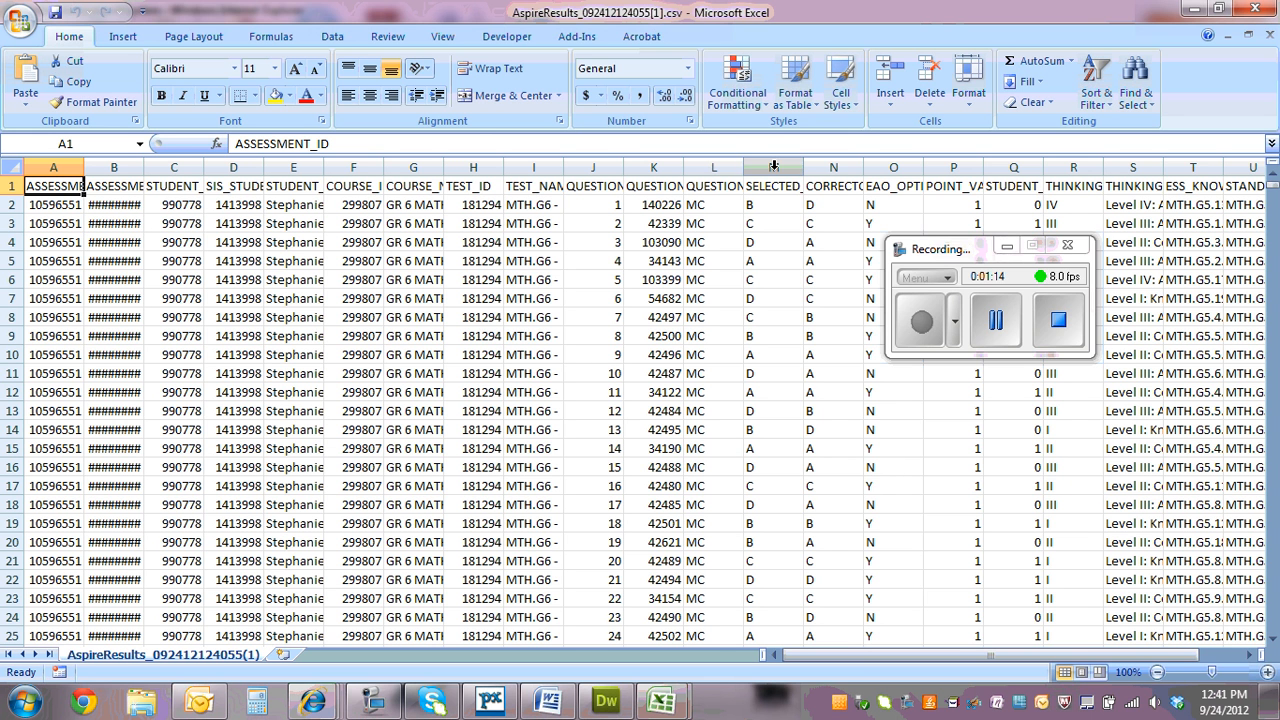
Fit the widths of the COURSE_ID and COURSE_NAME columns to their contents
left_click_drag(931, 250, 906, 532)
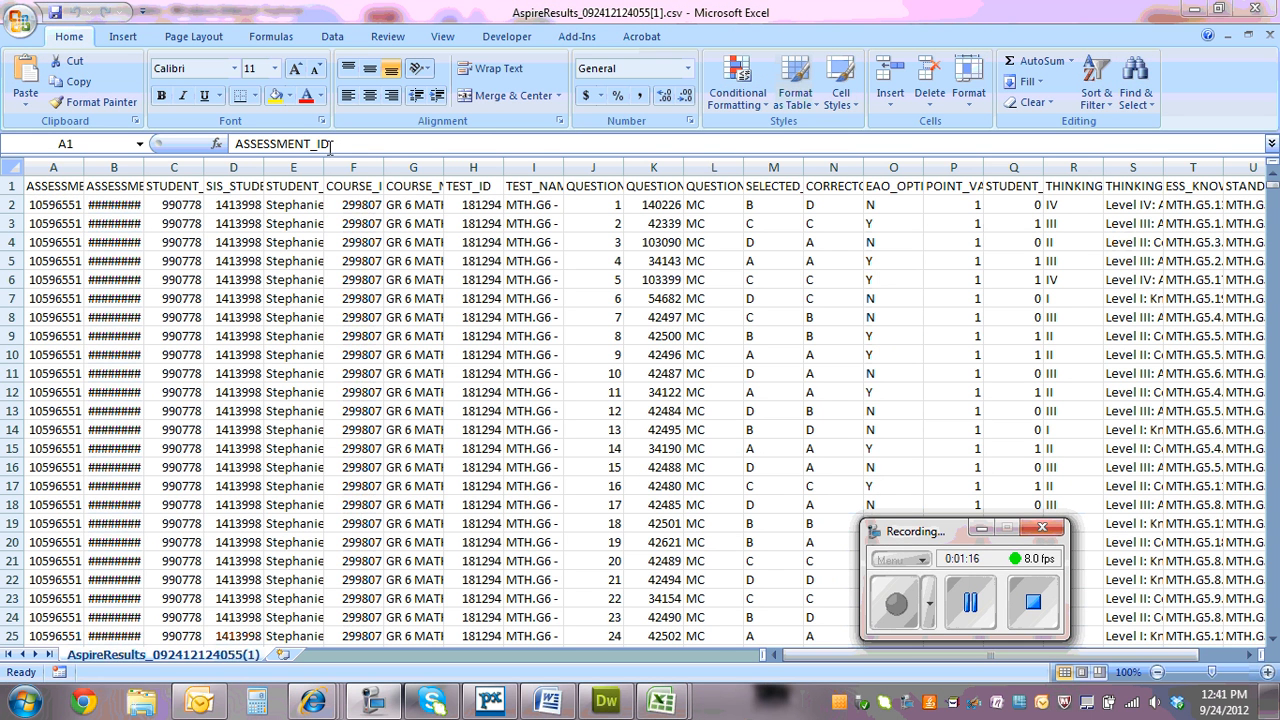
double_click(384, 168)
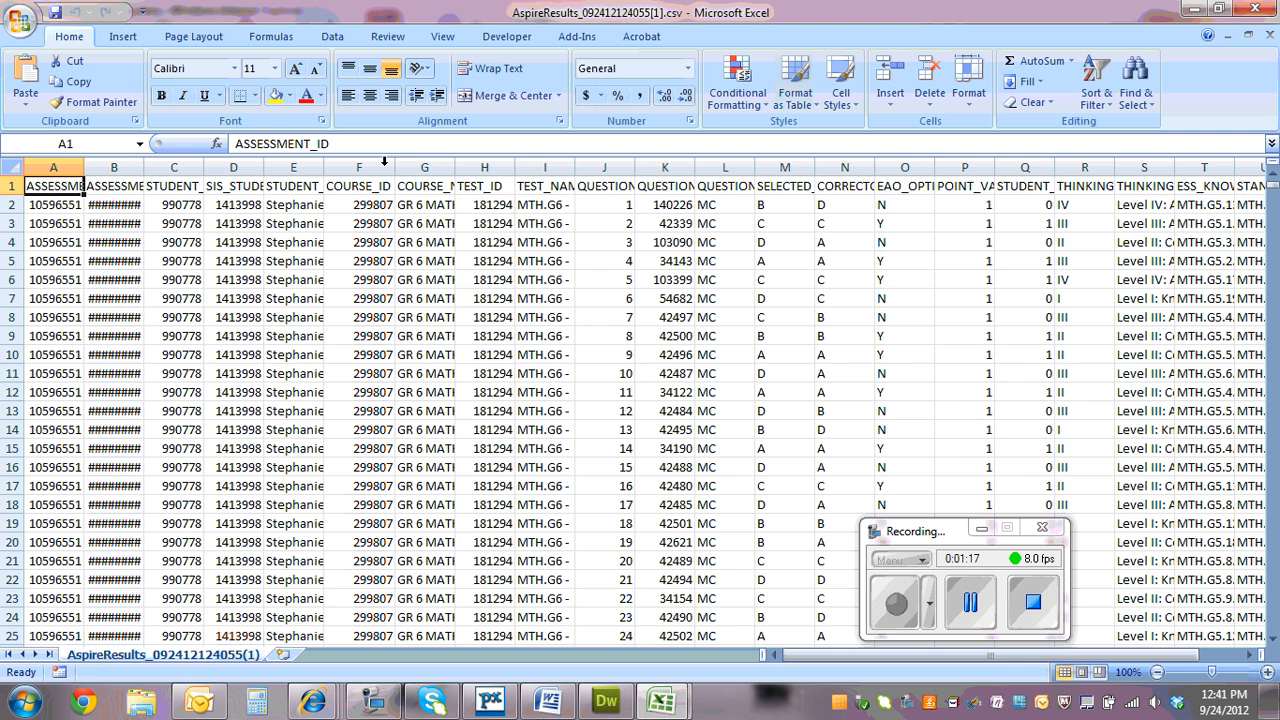
double_click(454, 168)
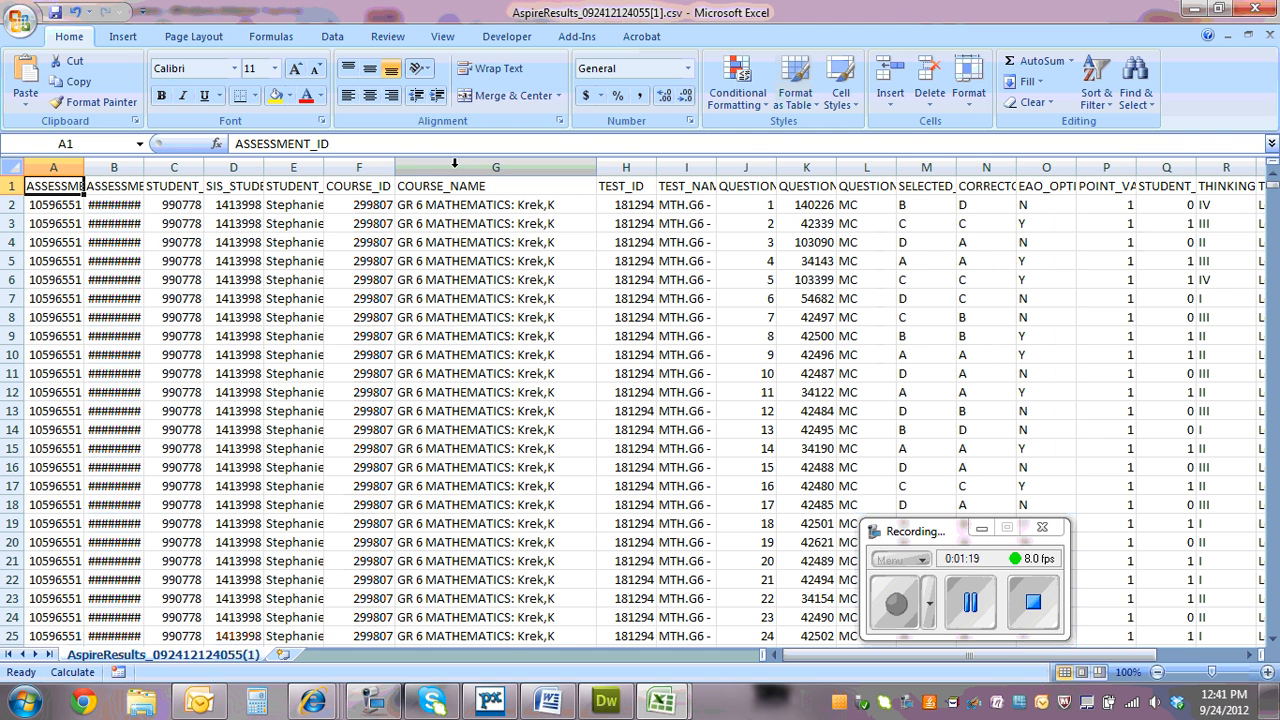
Remove duplicates from columns F and G only, comparing both COURSE_ID and COURSE_NAME
left_click(455, 224)
left_click(362, 224)
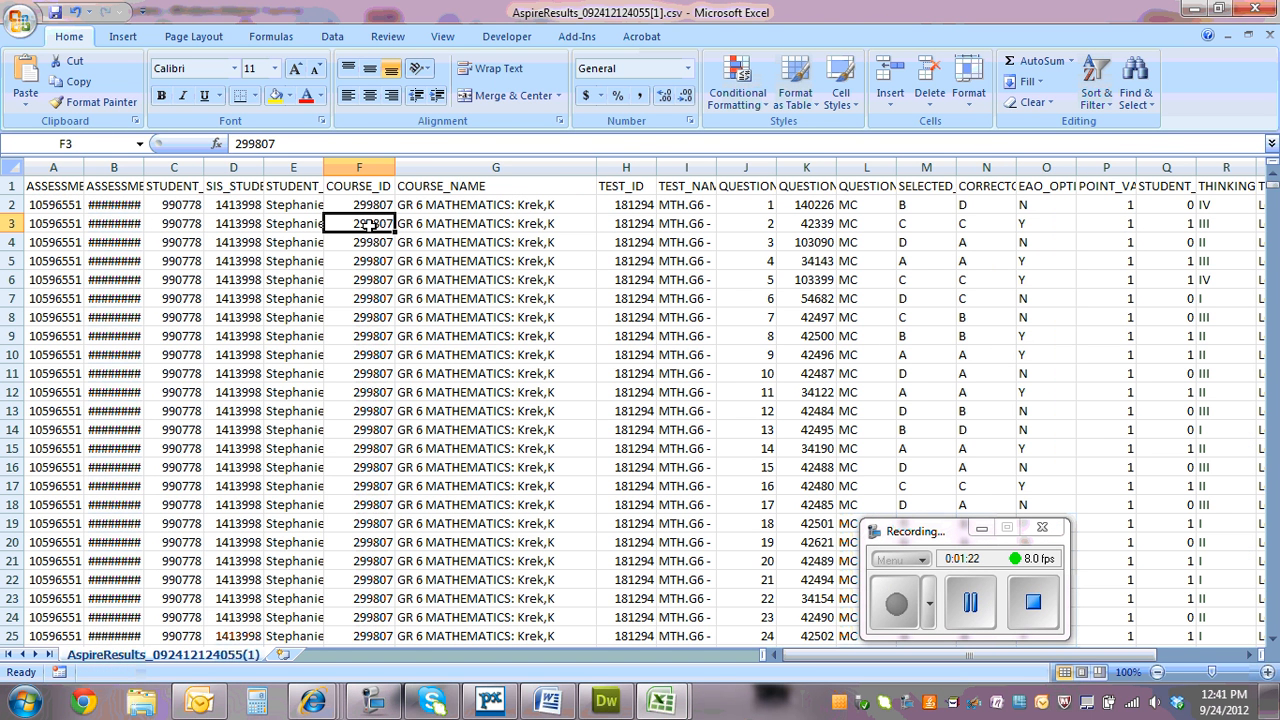
left_click_drag(373, 182, 455, 168)
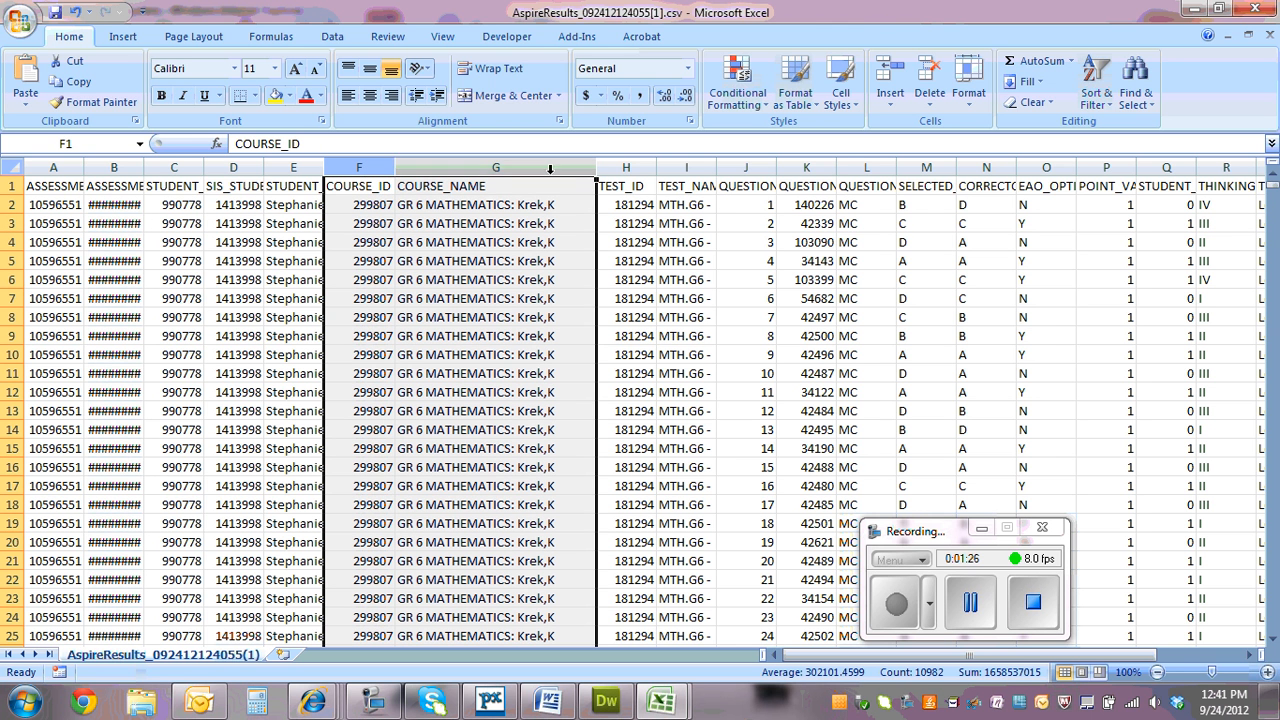
left_click(332, 37)
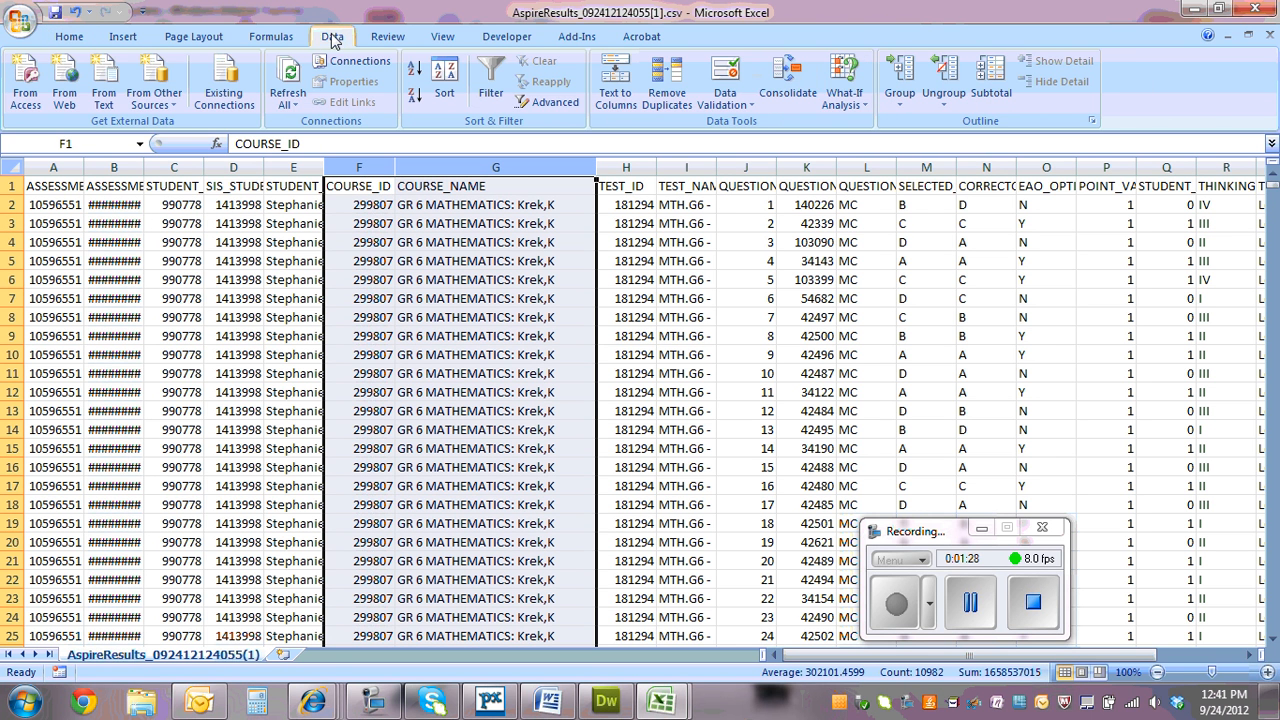
left_click(678, 72)
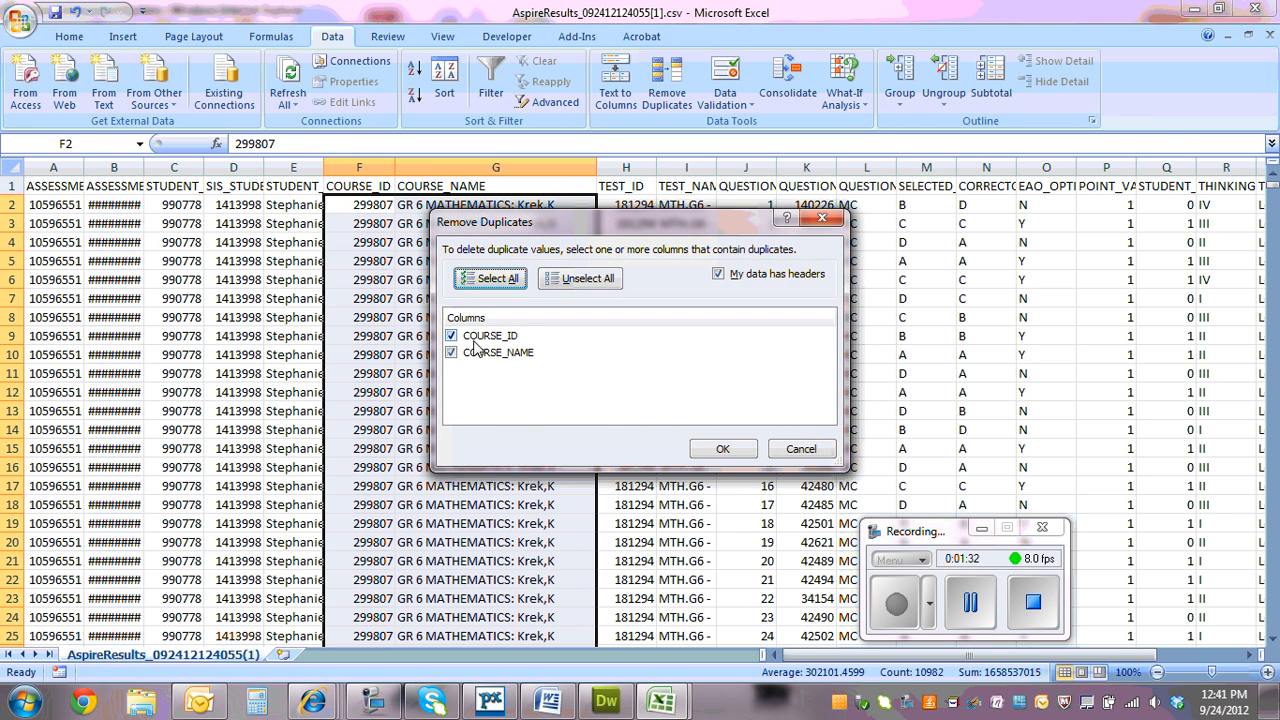
left_click(722, 448)
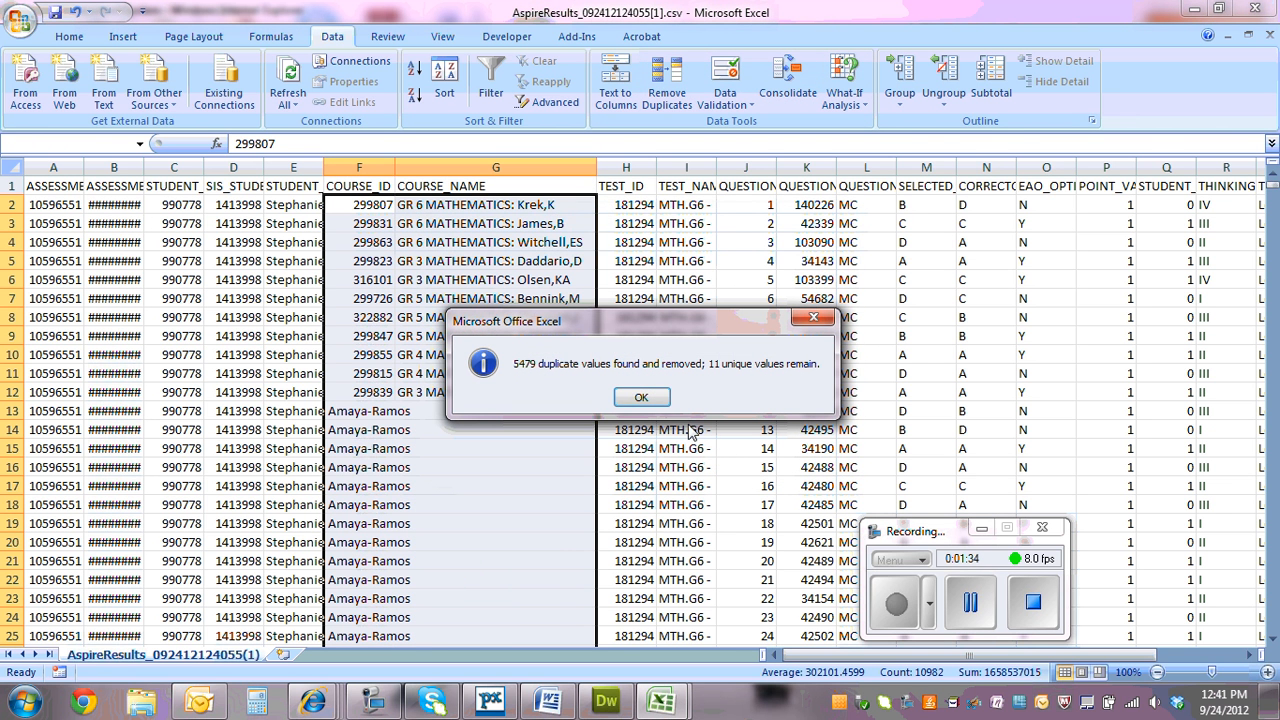
left_click(652, 405)
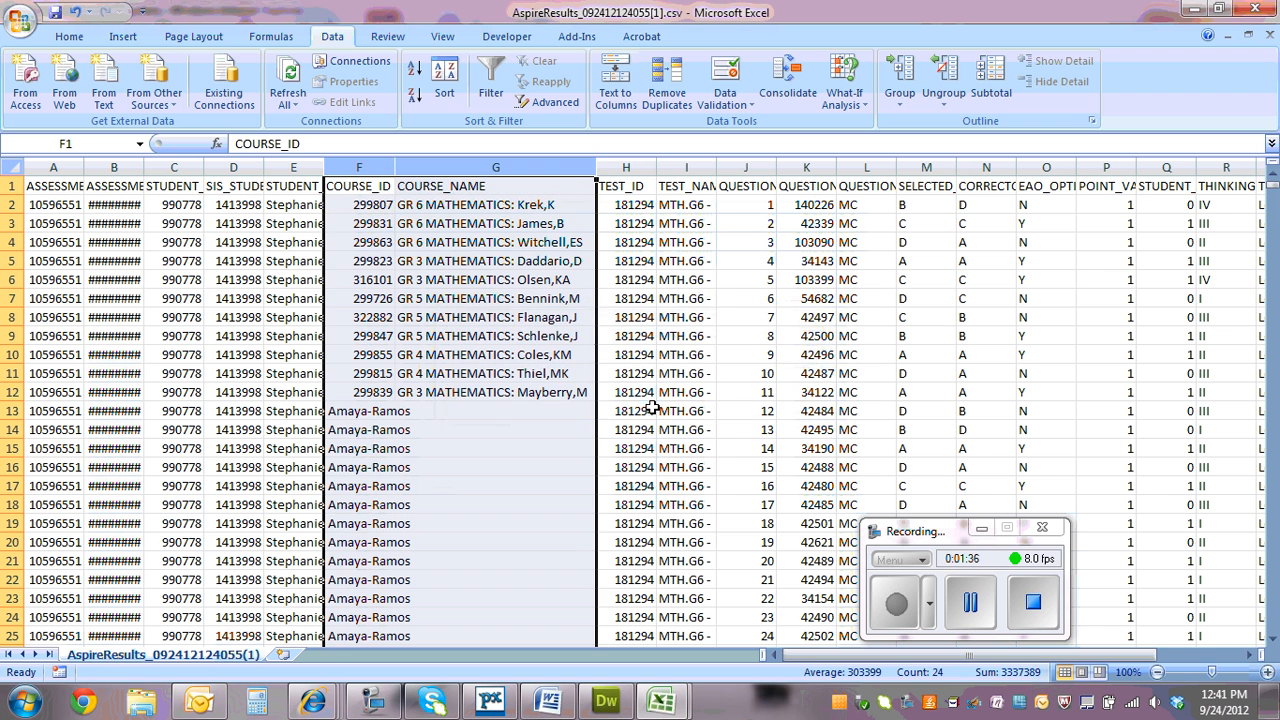
Copy the unique course IDs and course names in F2:G12, without the header row
left_click(362, 204)
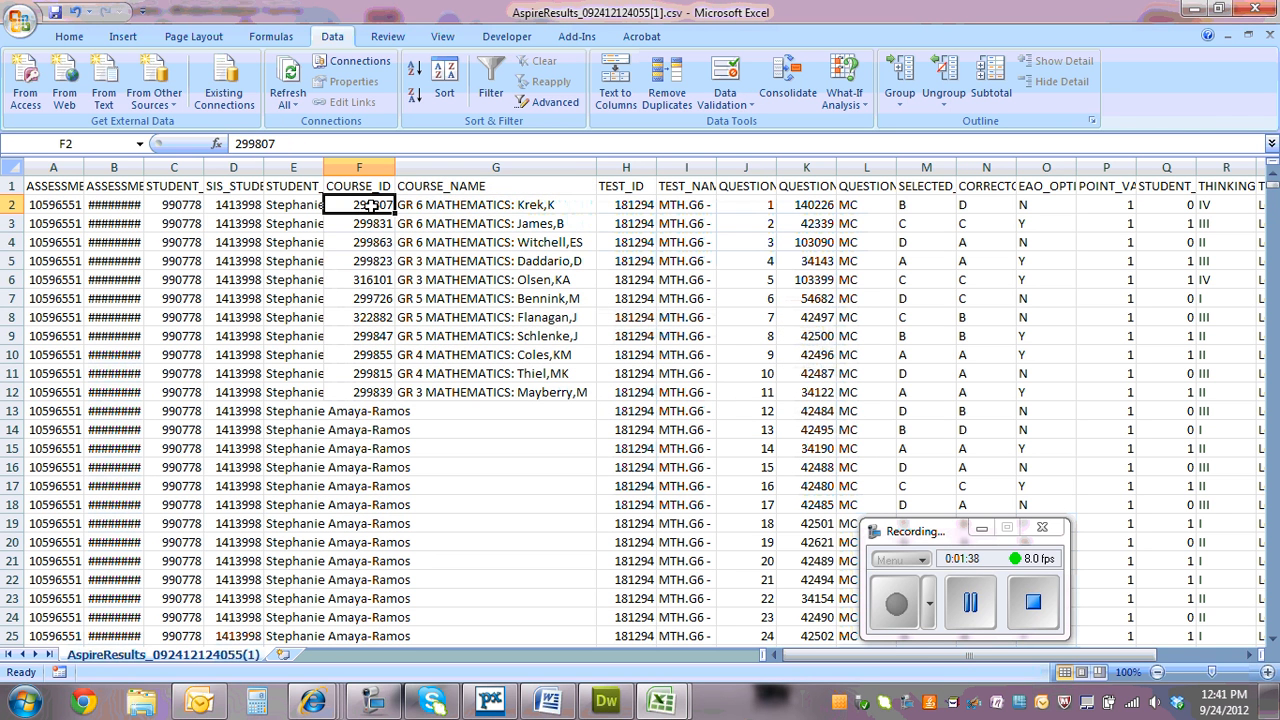
left_click_drag(370, 205, 480, 385)
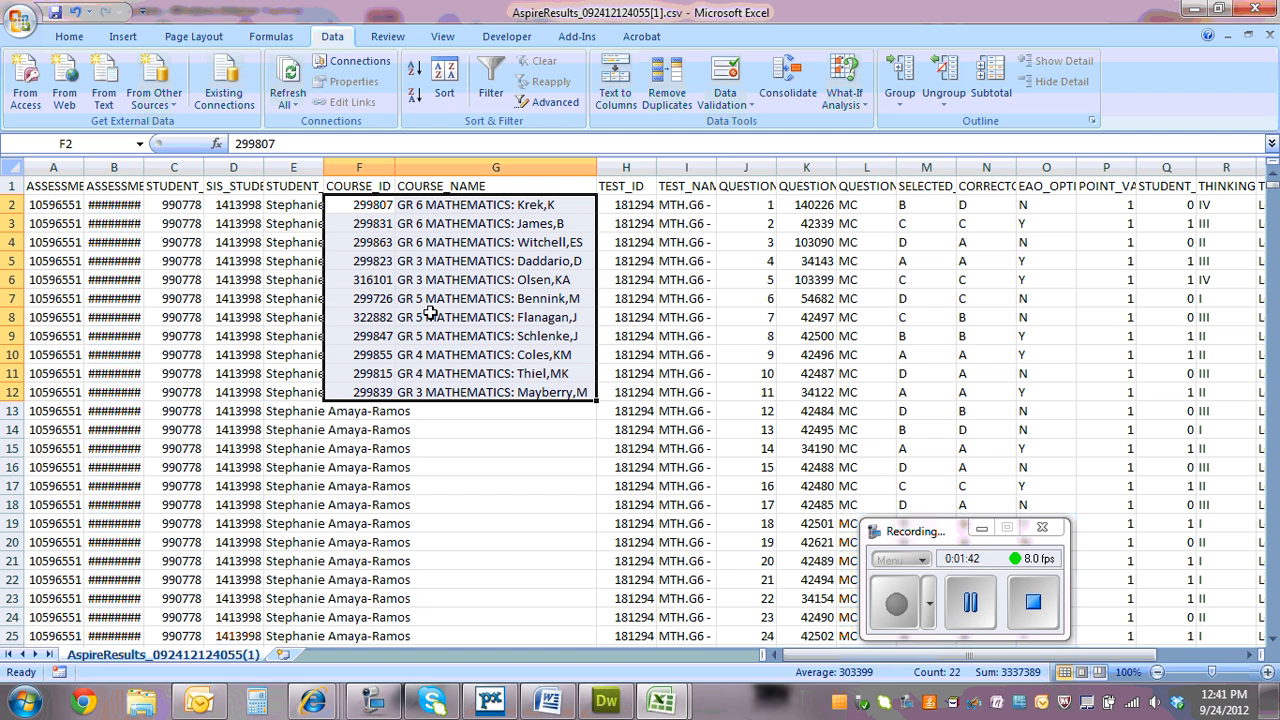
right_click(432, 313)
left_click(313, 352)
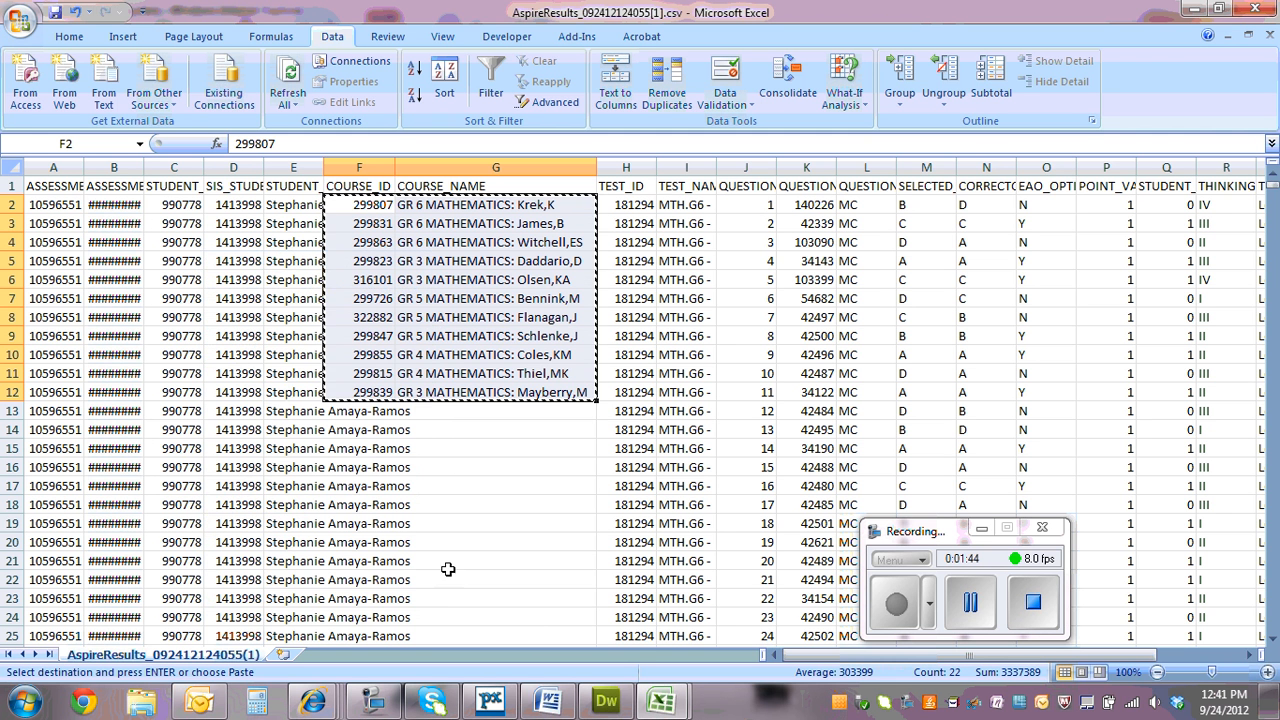
Switch to the DataSorter.xlsm workbook and paste the copied courses as values only, starting at N2 under Horizon Course ID on the Setup sheet
mouse_move(680, 703)
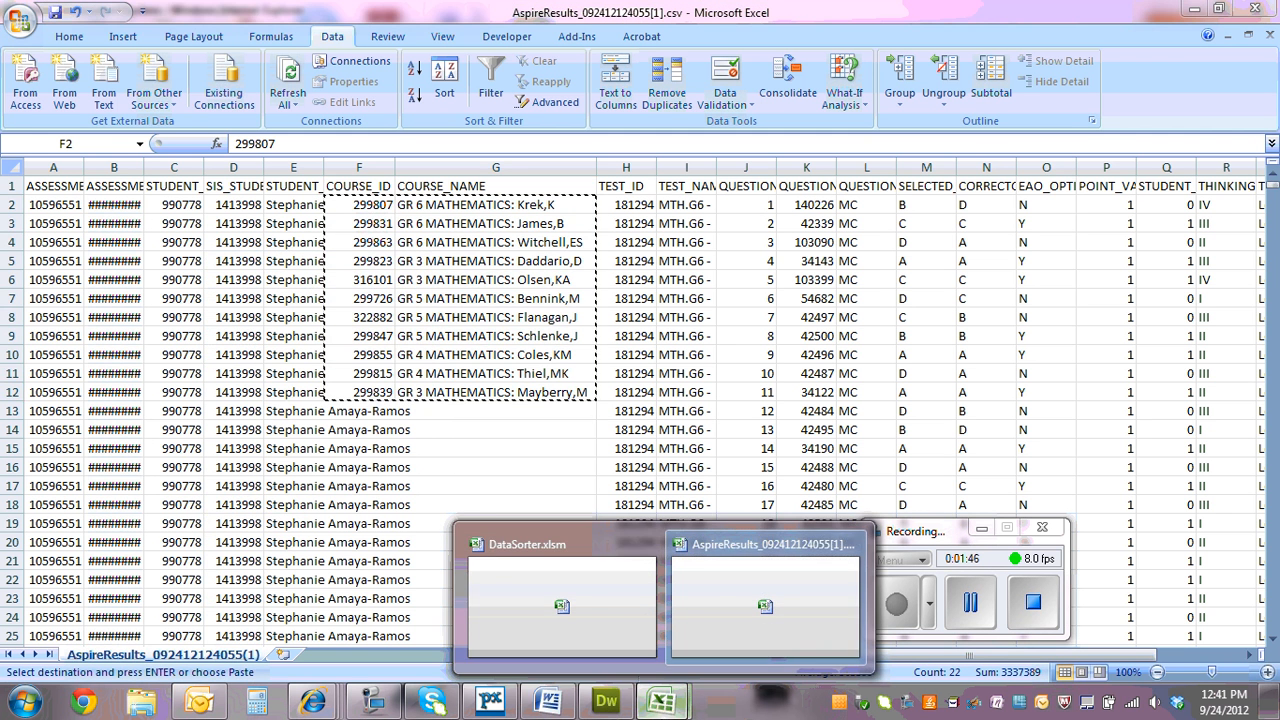
left_click(575, 606)
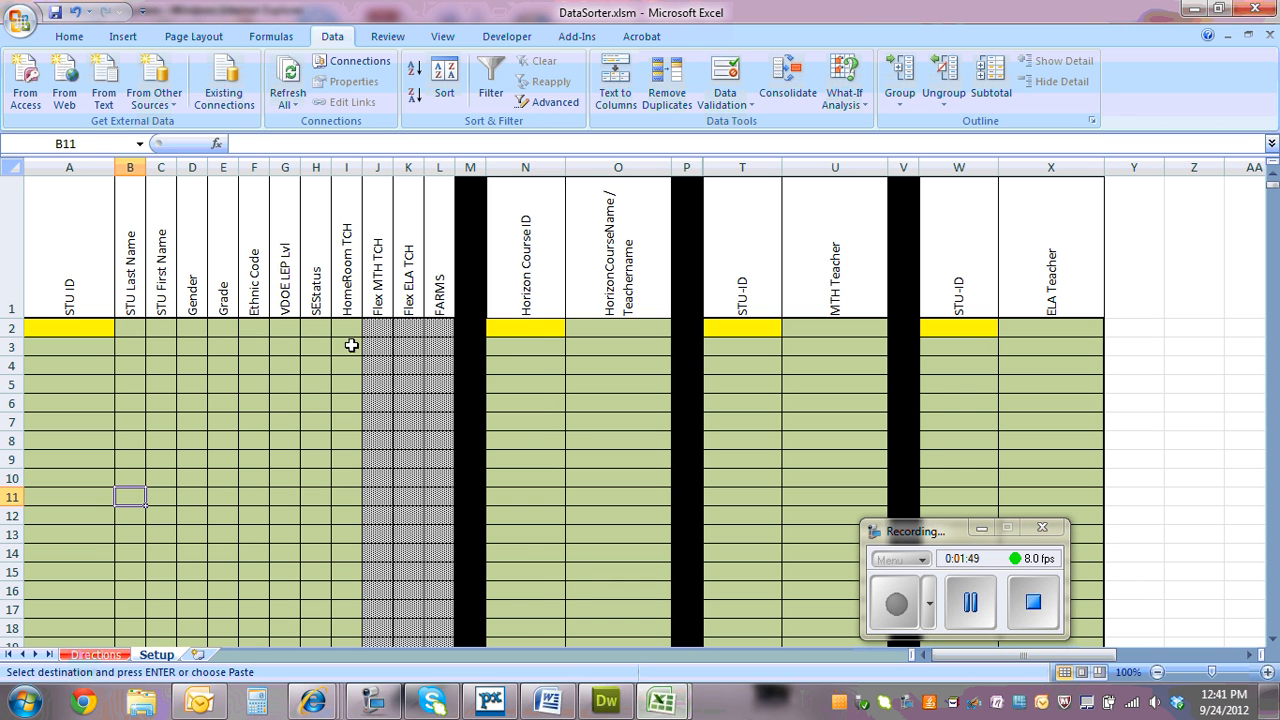
right_click(531, 326)
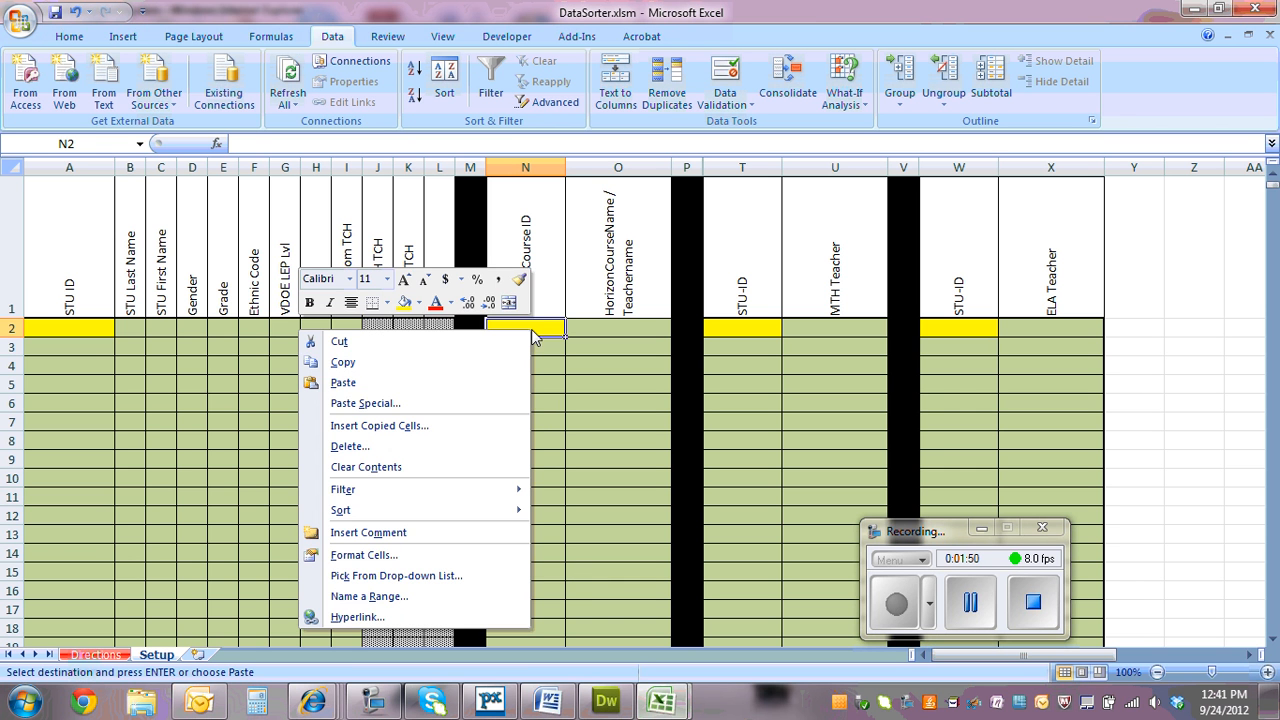
left_click(457, 404)
left_click(307, 330)
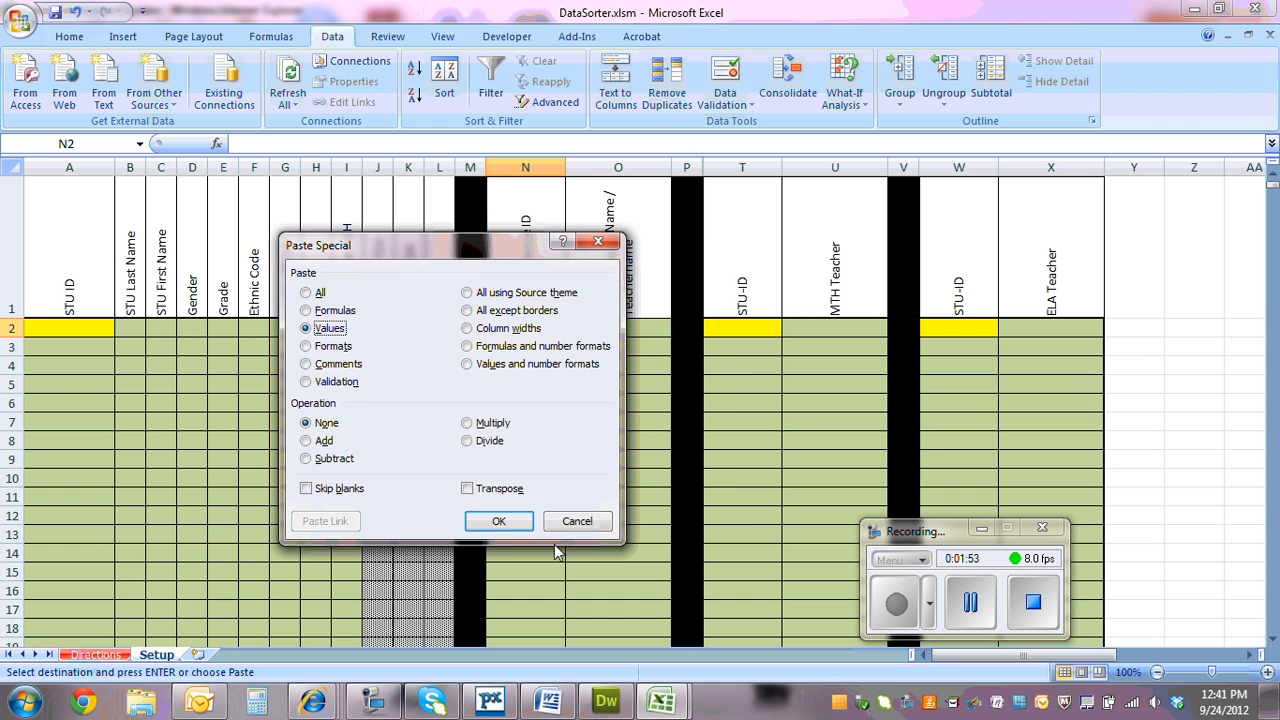
left_click(492, 520)
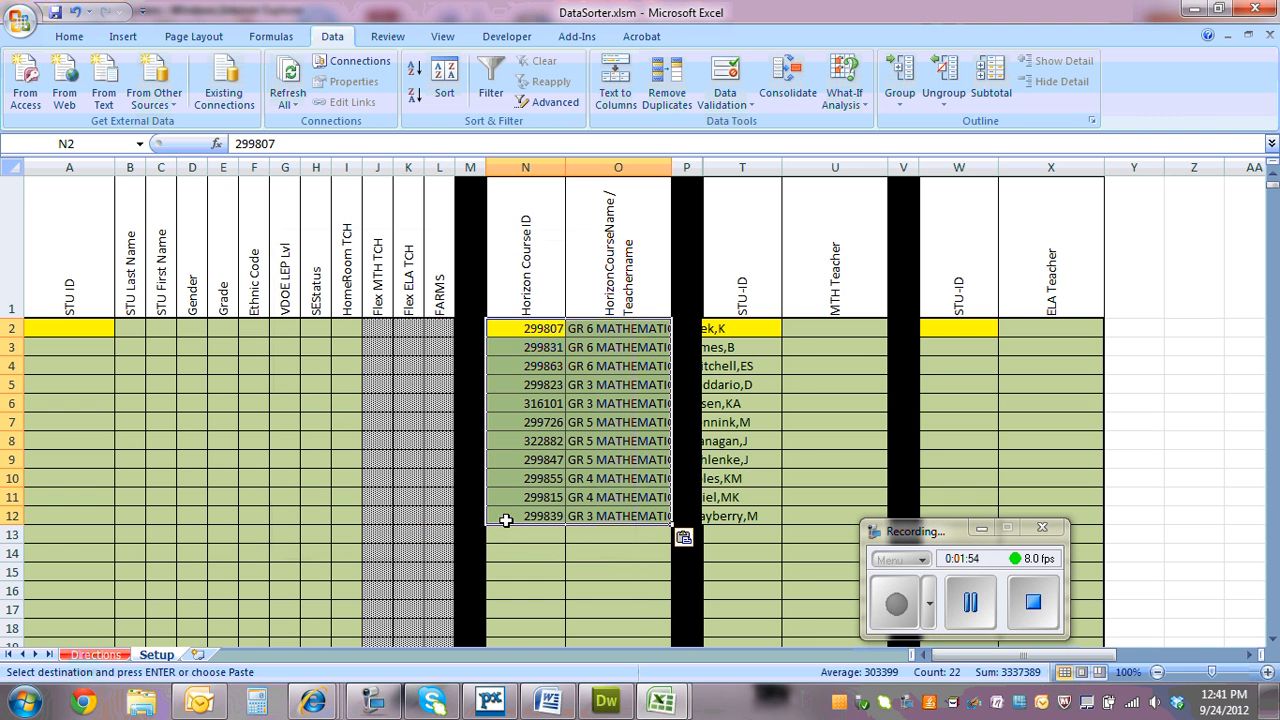
Fit the width of column O to the full course names and check the pasted ID and name entries
double_click(671, 167)
left_click(670, 515)
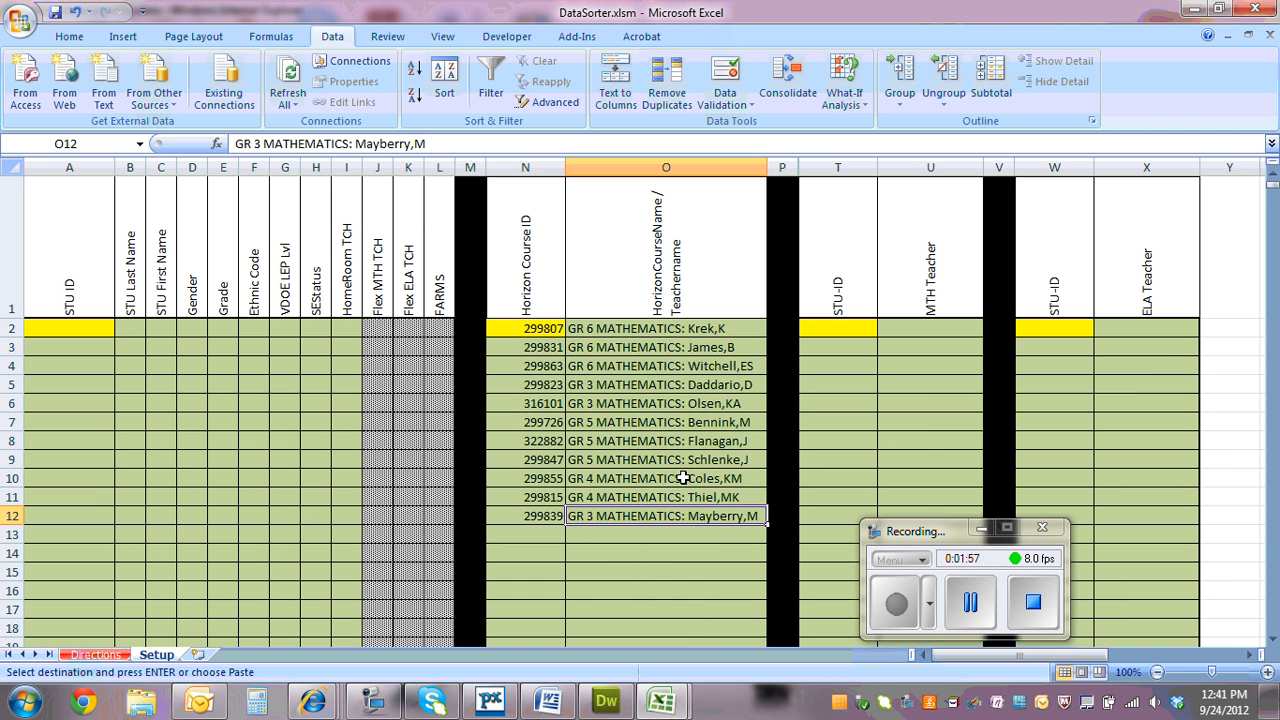
left_click(547, 328)
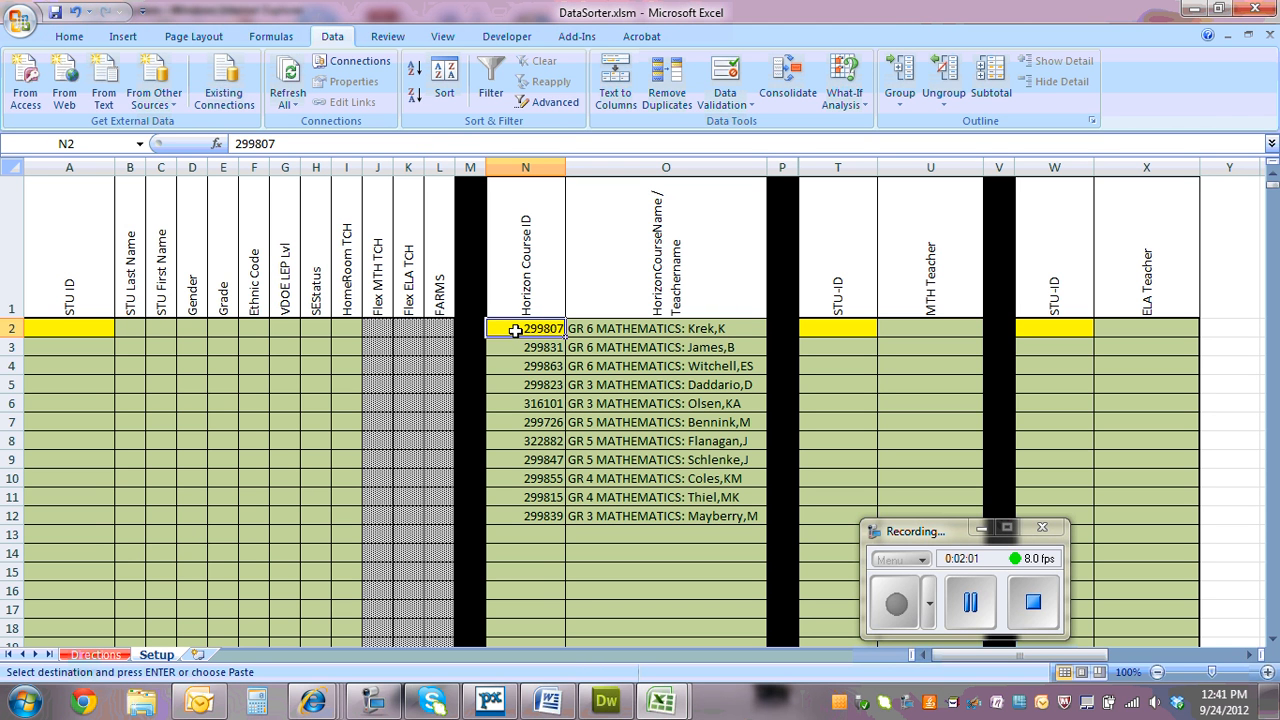
left_click(656, 330)
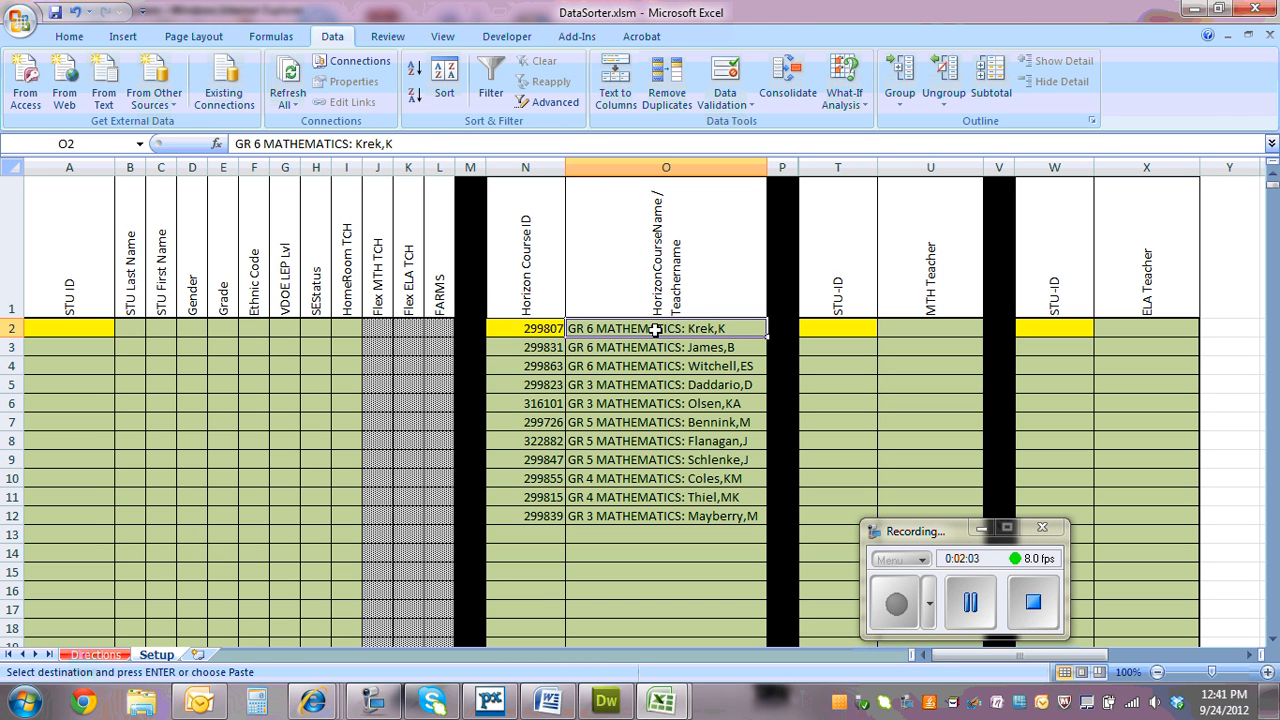
left_click(615, 421)
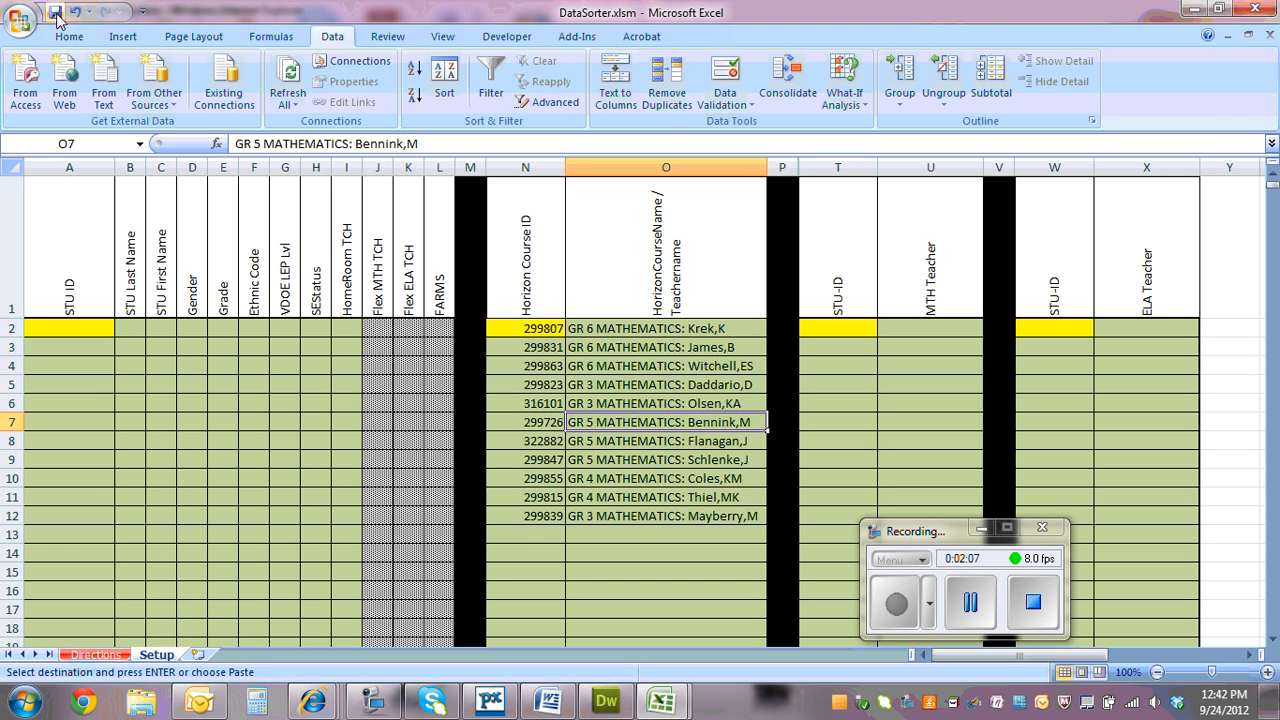
left_click(524, 552)
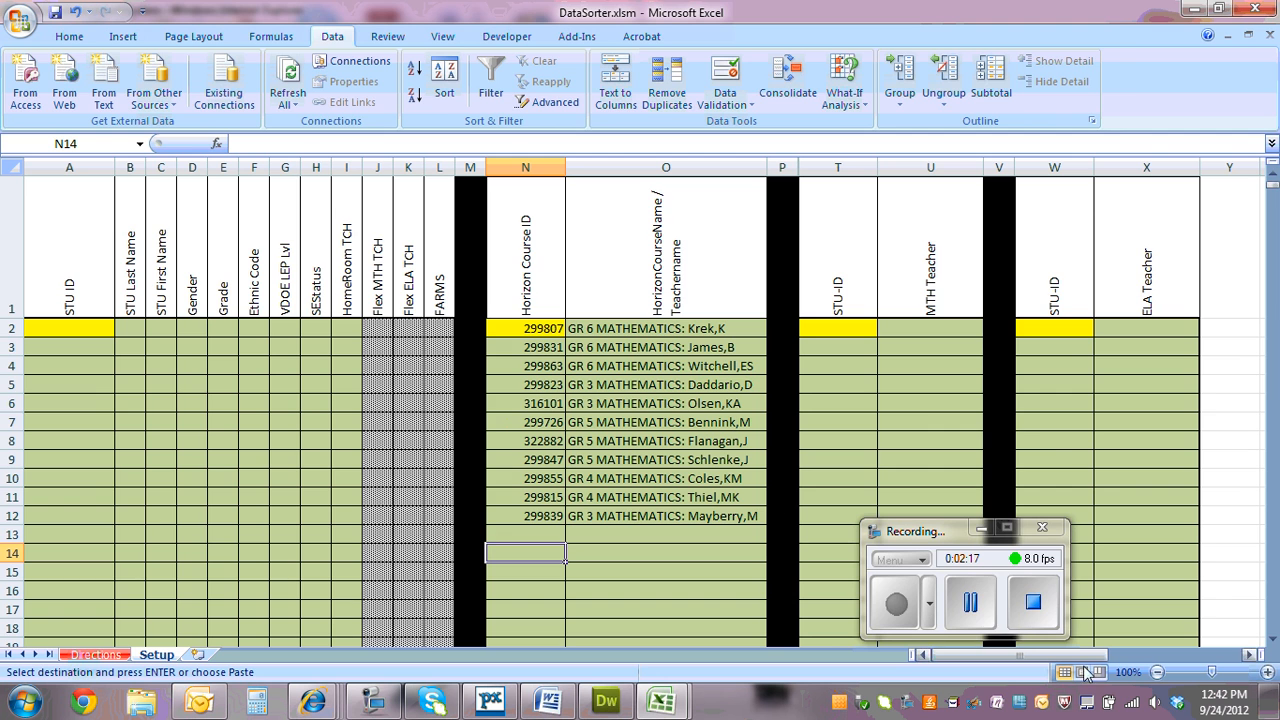
left_click(969, 601)
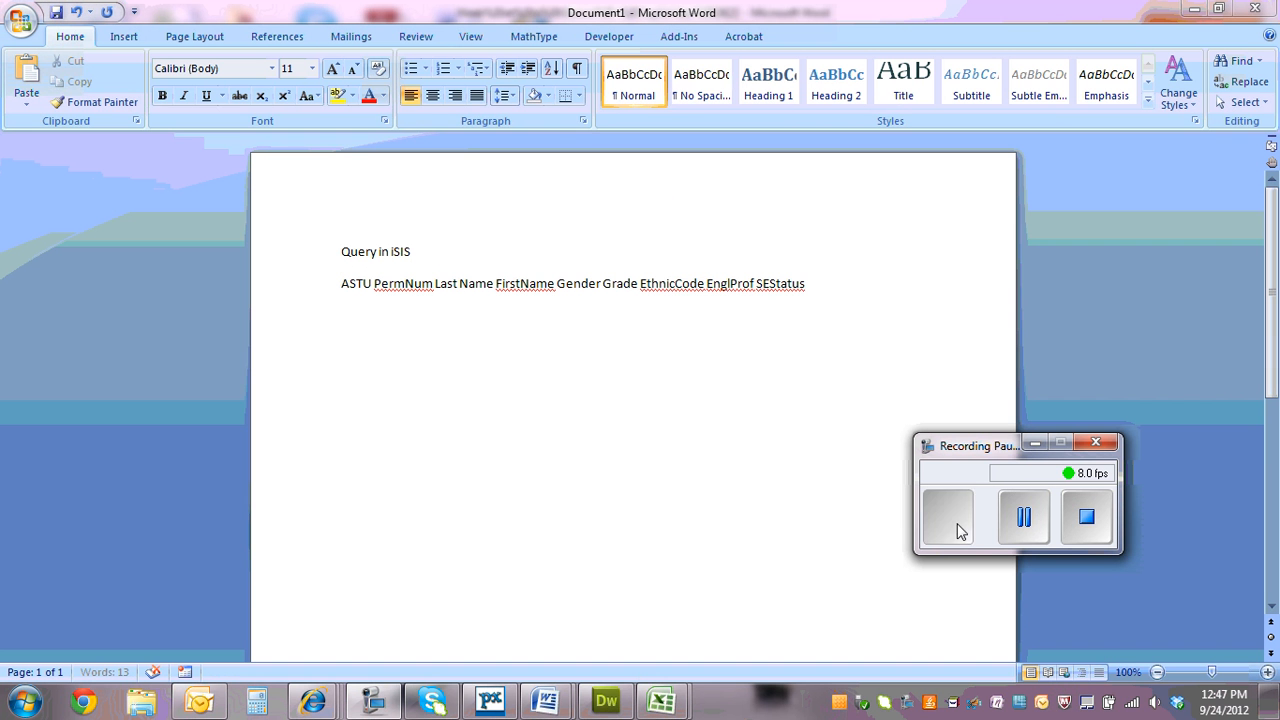
left_click(957, 530)
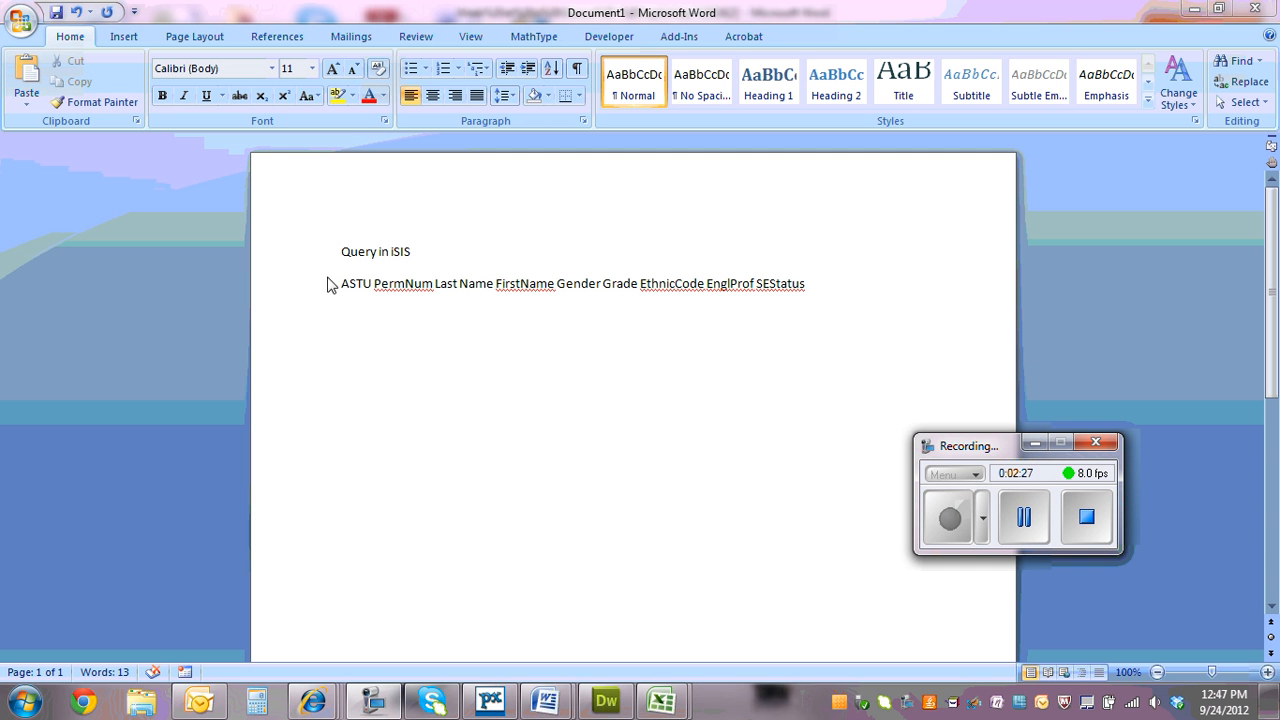
Highlight the iSIS query field list in the Word document and open the Computer window to locate the student data
left_click_drag(340, 283, 849, 291)
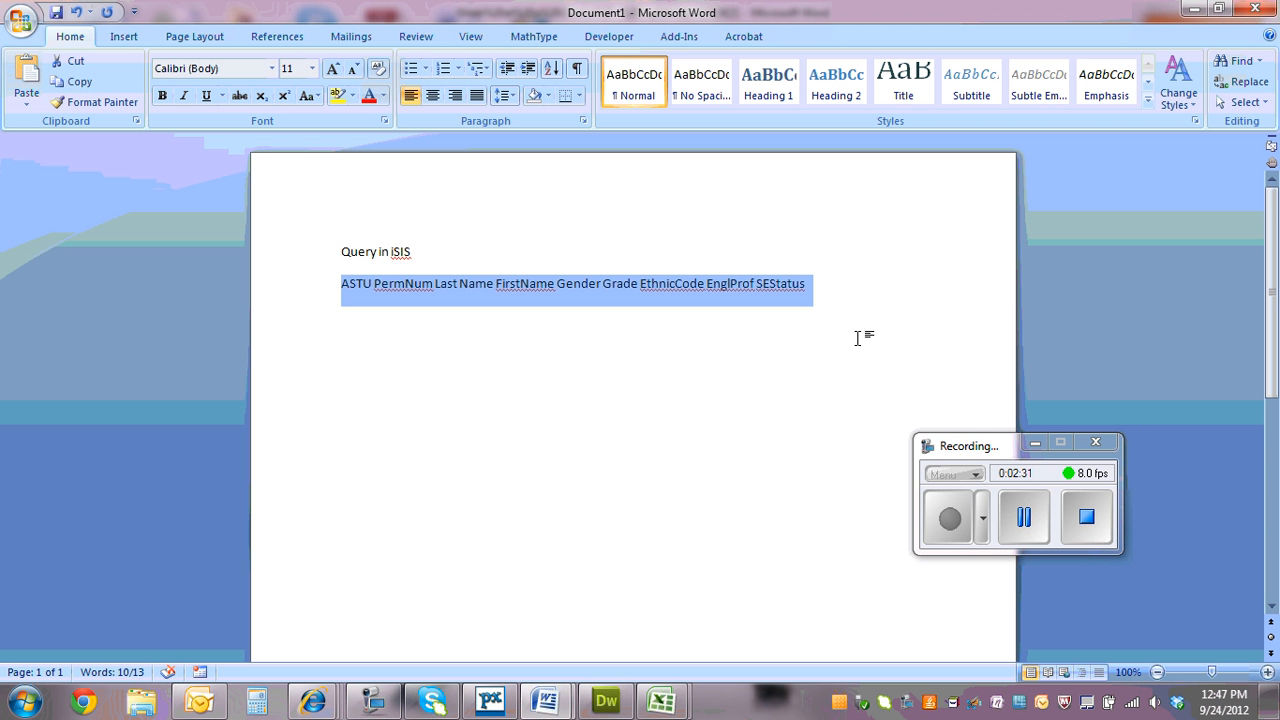
left_click(1194, 13)
left_click(1194, 10)
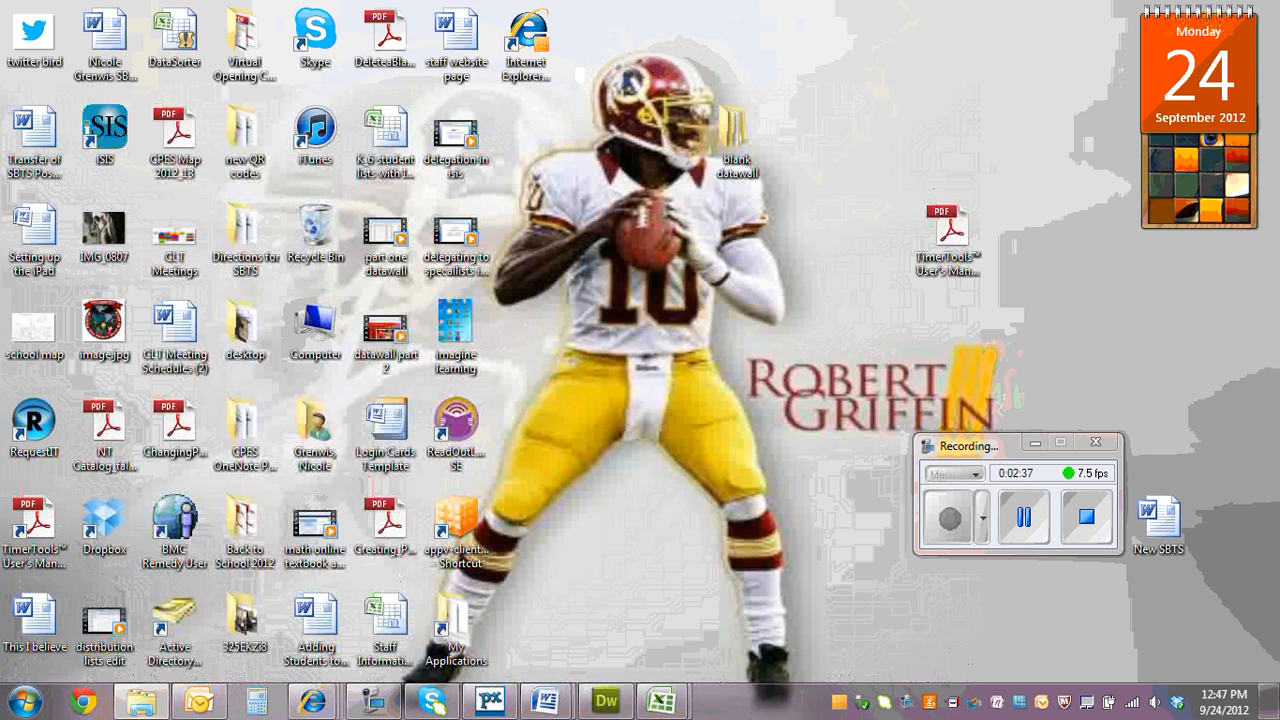
double_click(315, 322)
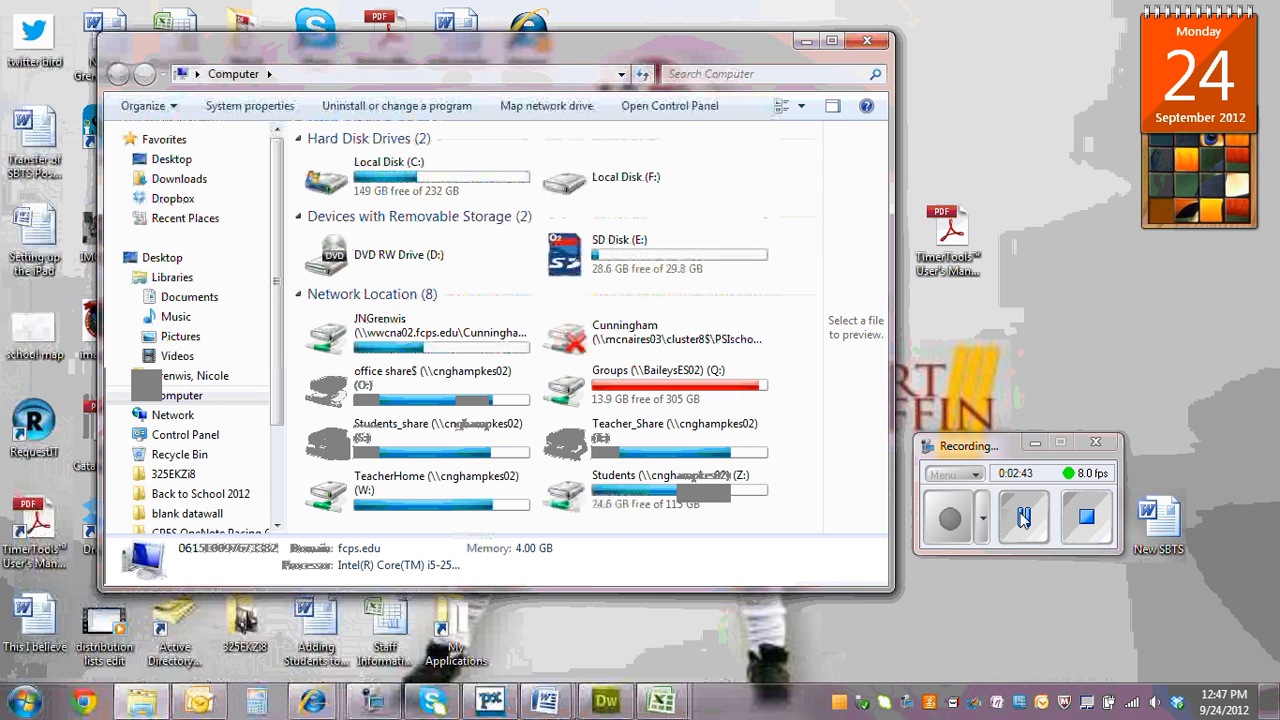
left_click(1028, 518)
left_click(952, 518)
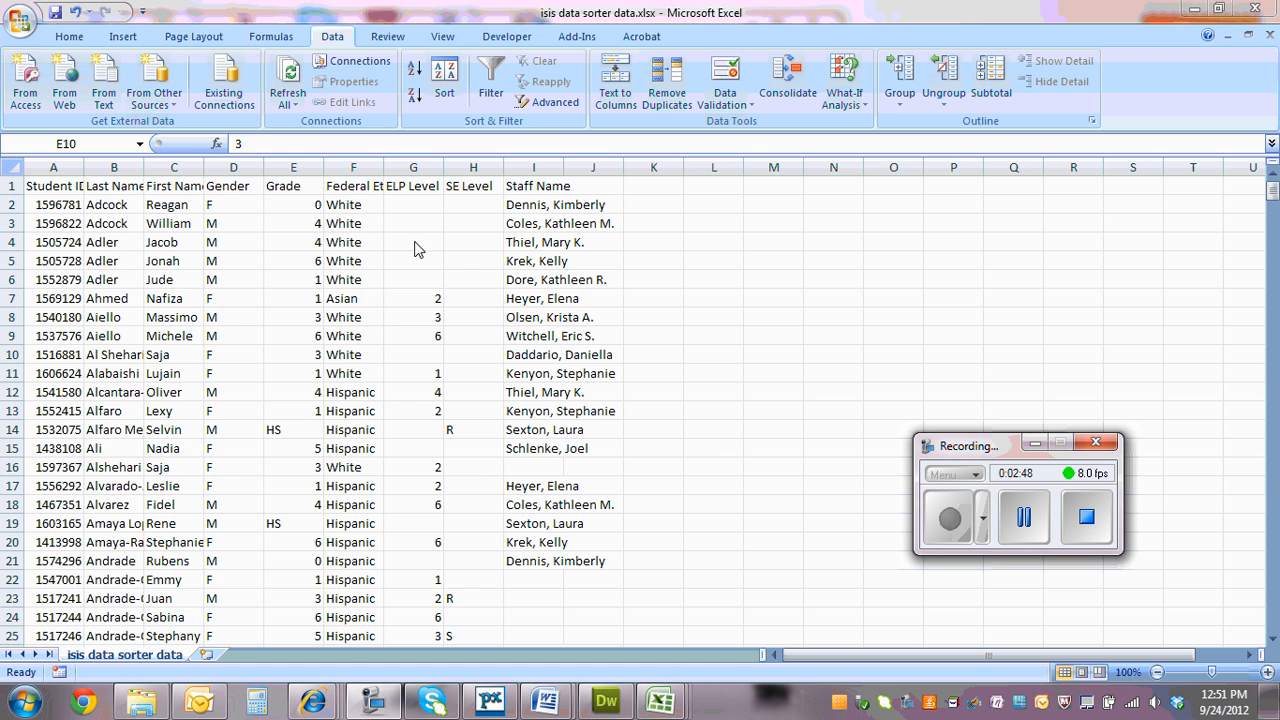
Fit the widths of columns A to D and F to their contents in isis data sorter data.xlsx
double_click(84, 167)
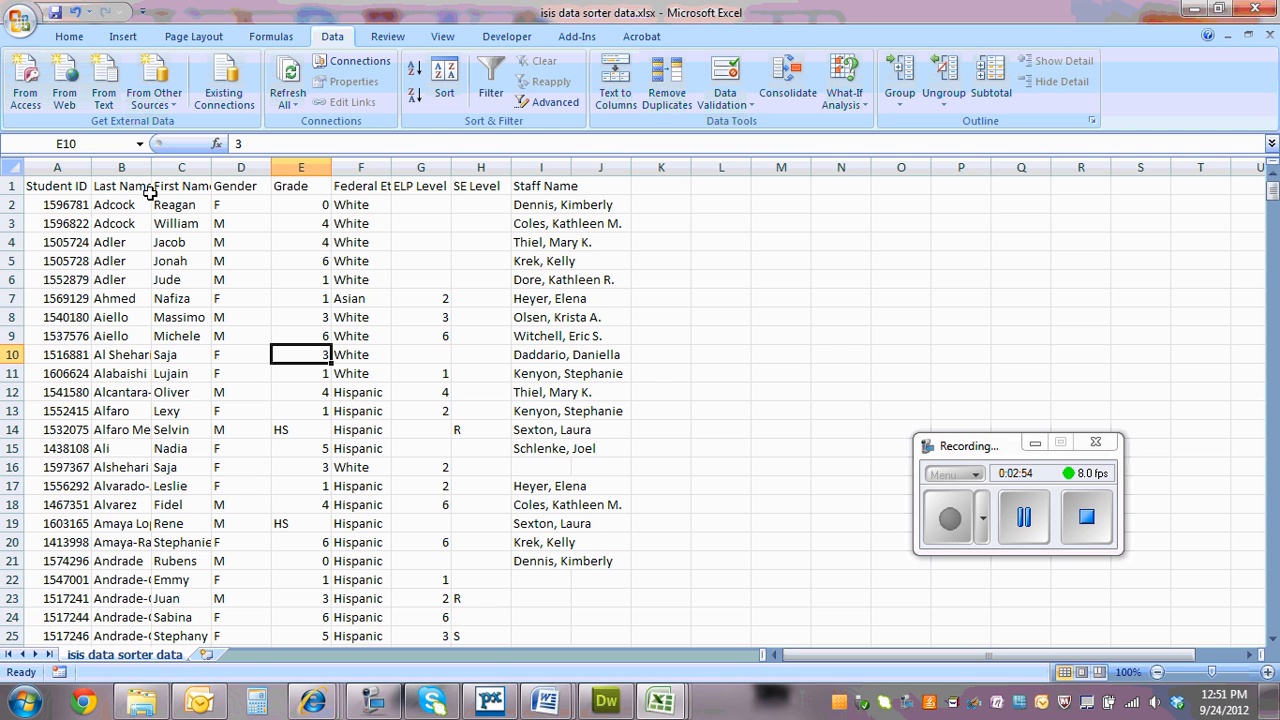
left_click(75, 188)
left_click(112, 188)
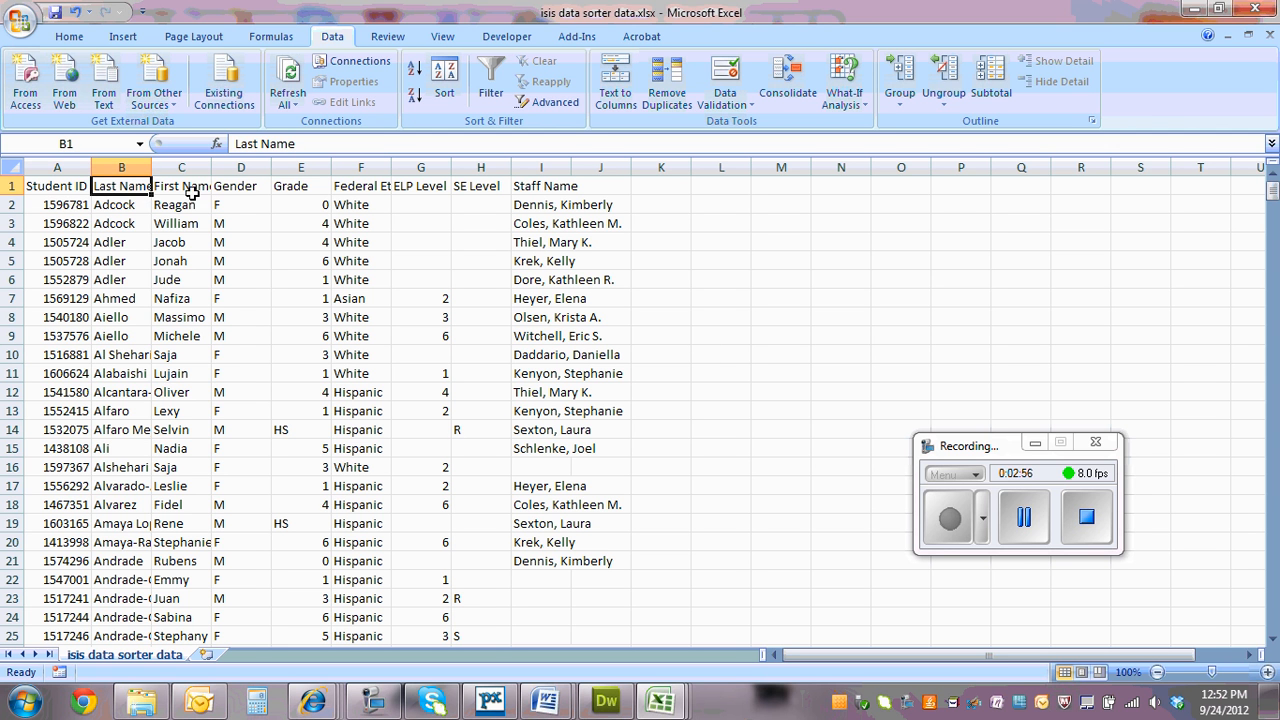
left_click(1010, 504)
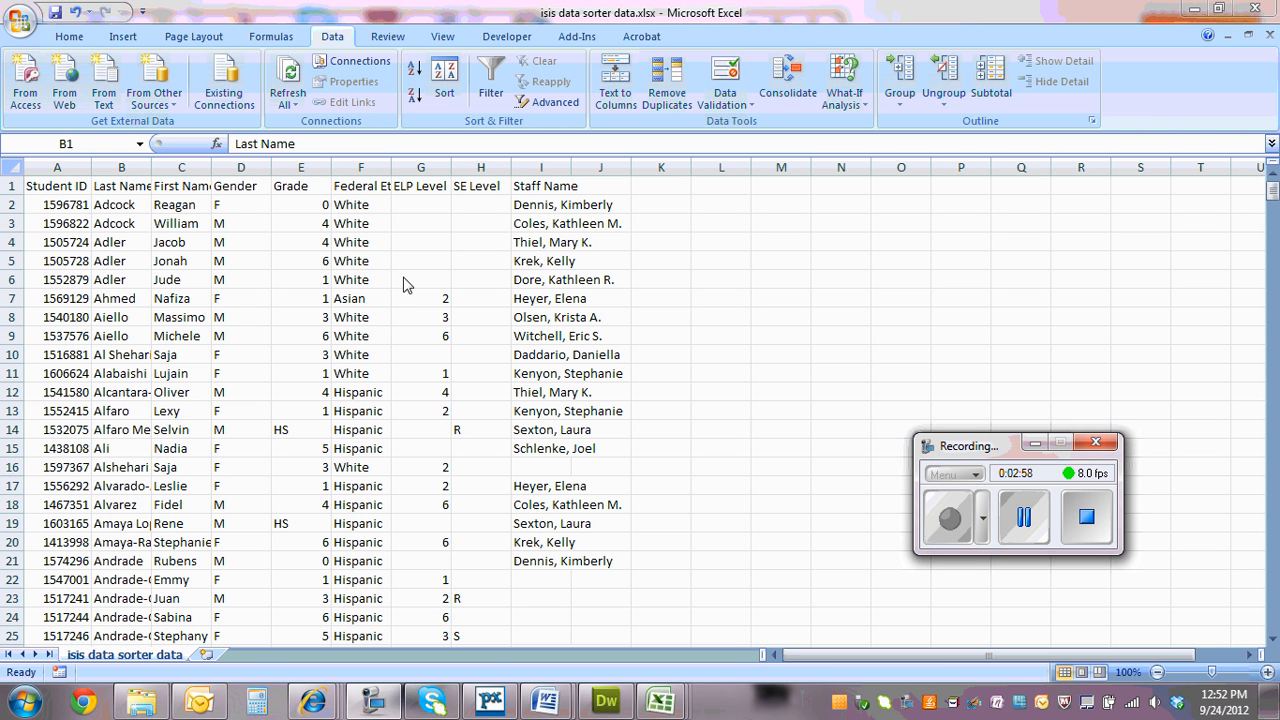
left_click(122, 187)
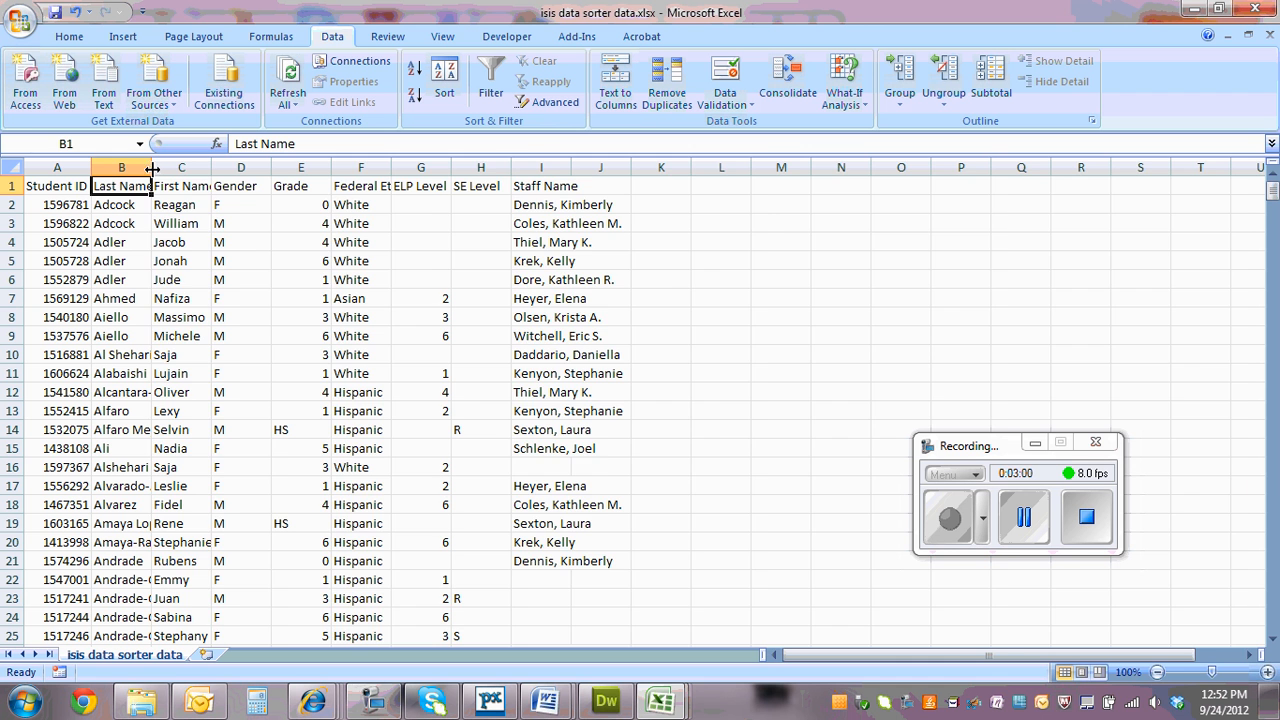
double_click(151, 167)
double_click(287, 167)
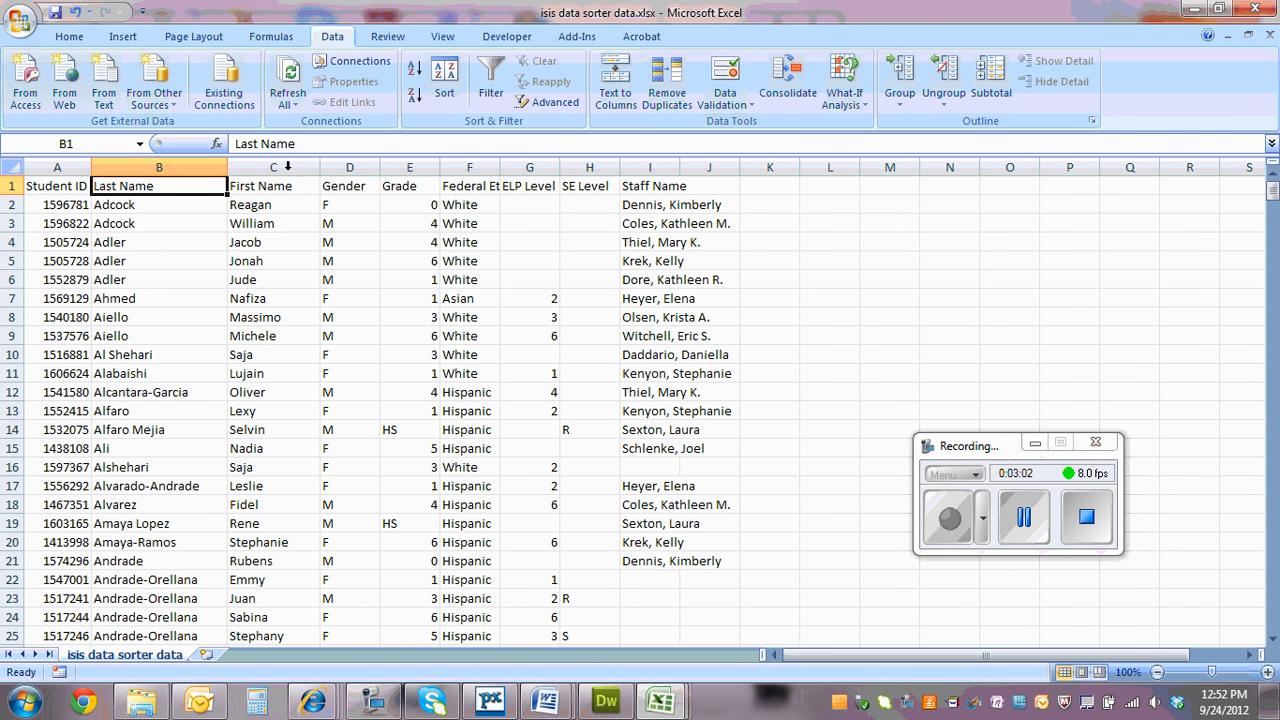
double_click(381, 167)
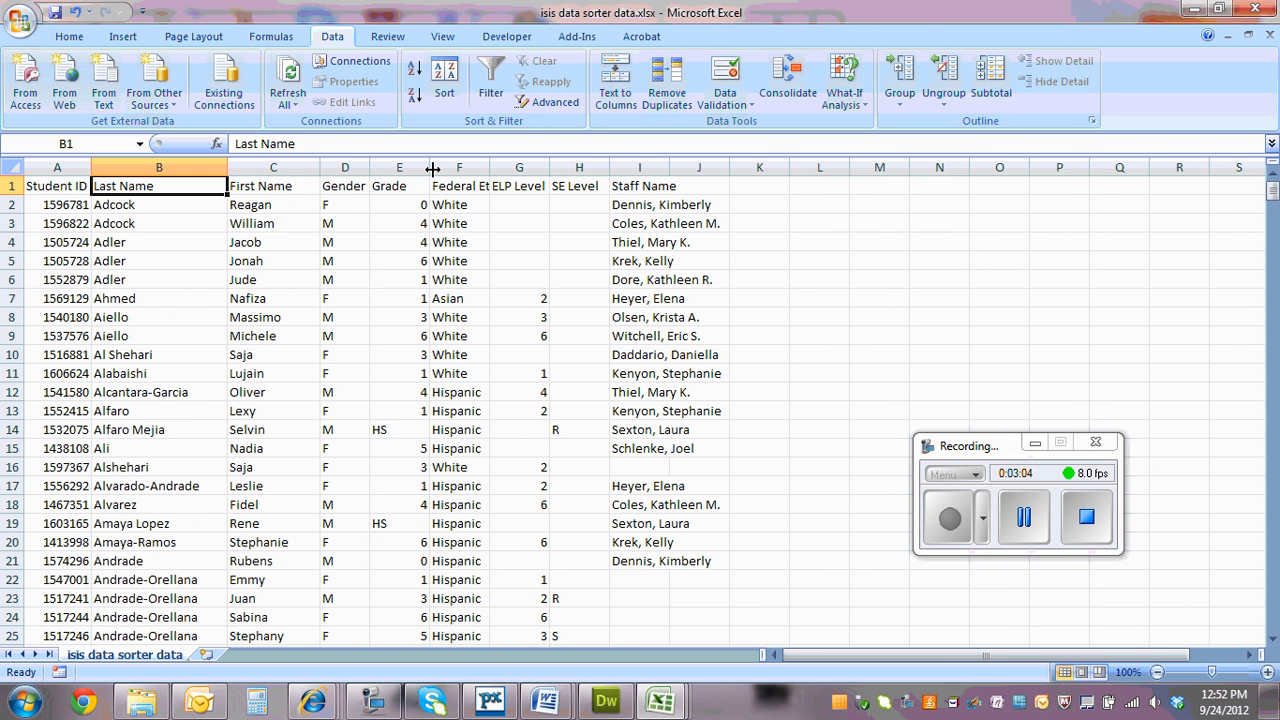
left_click(72, 187)
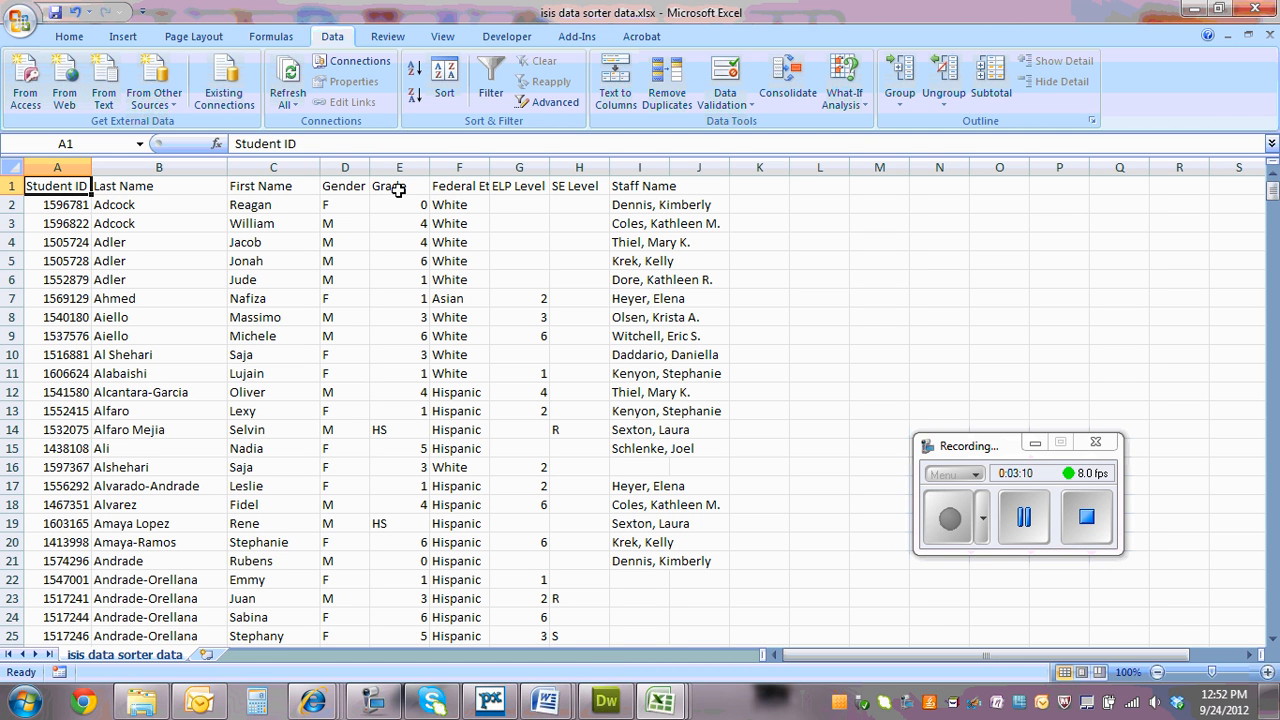
double_click(491, 168)
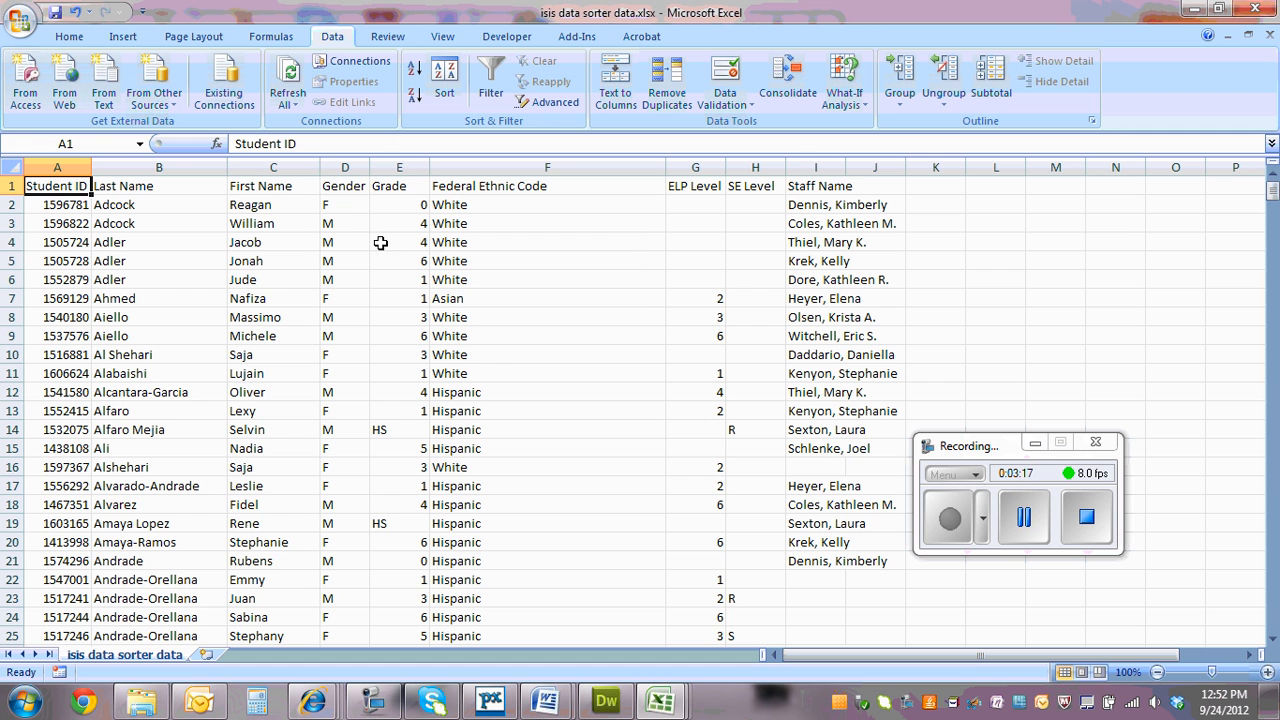
Examine the order of the student data columns, from Student ID through ELP Level and SE Level to Staff Name
left_click(820, 188)
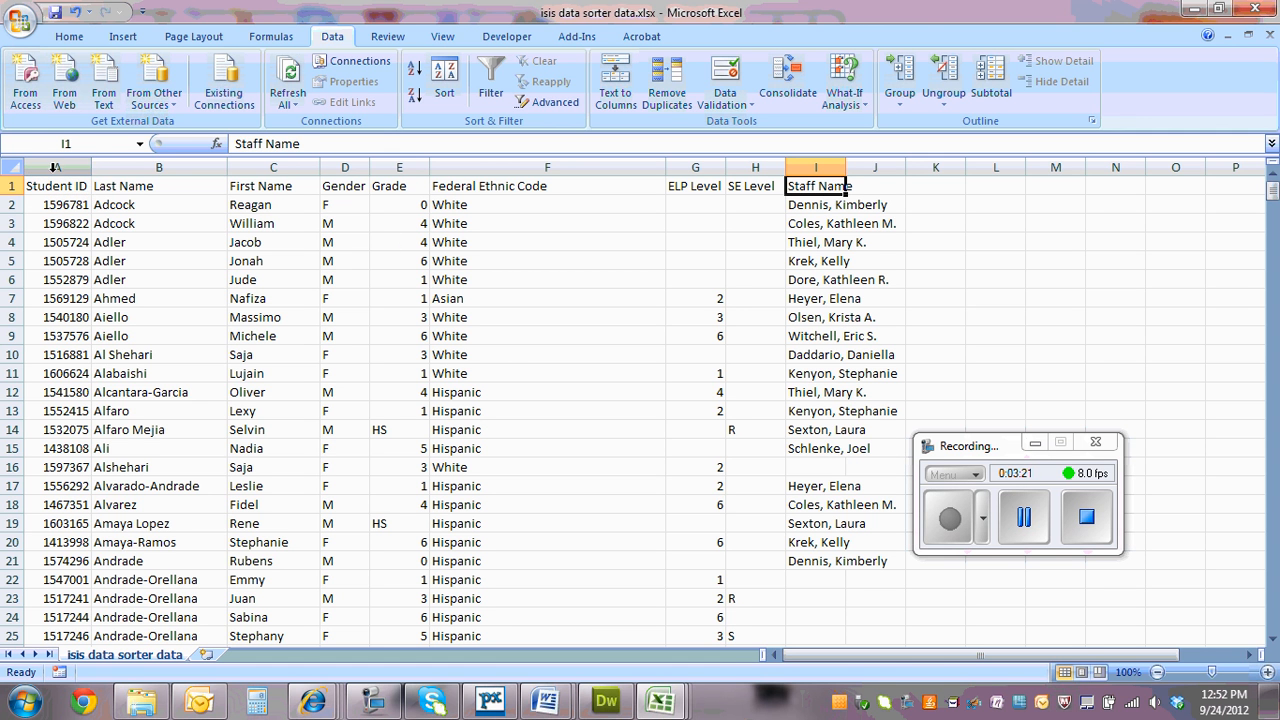
left_click_drag(57, 167, 752, 172)
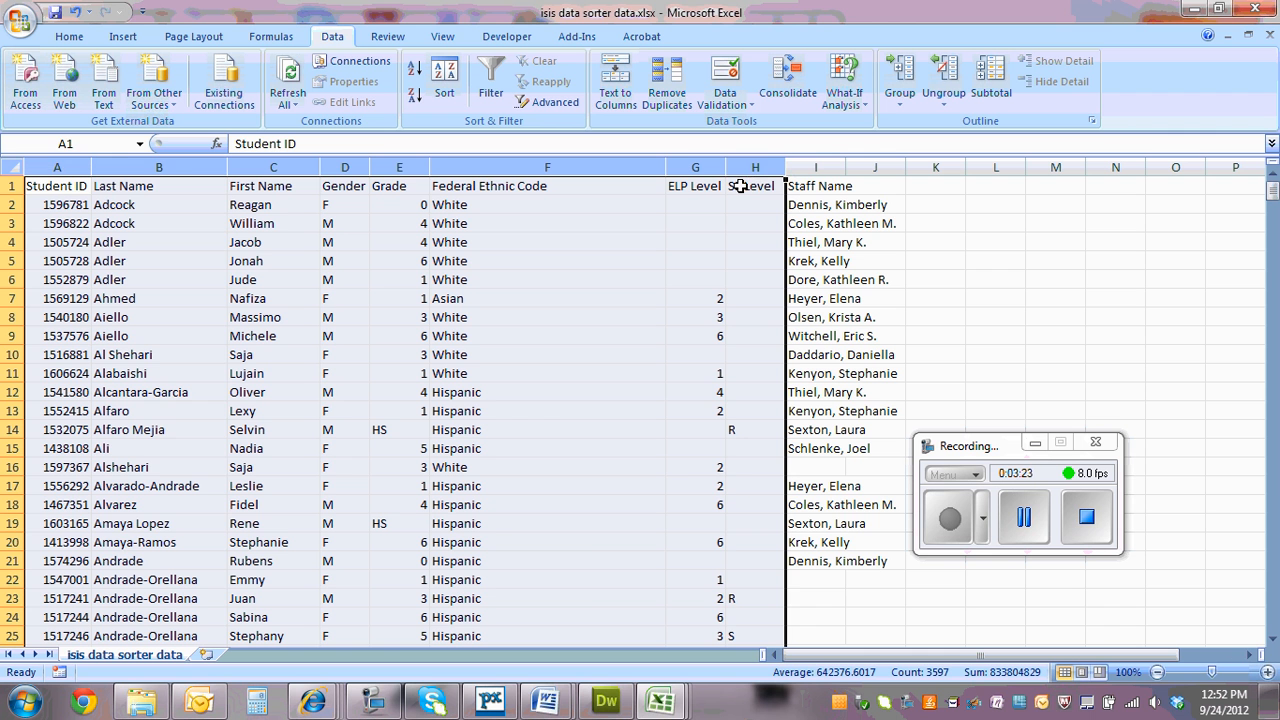
left_click(660, 702)
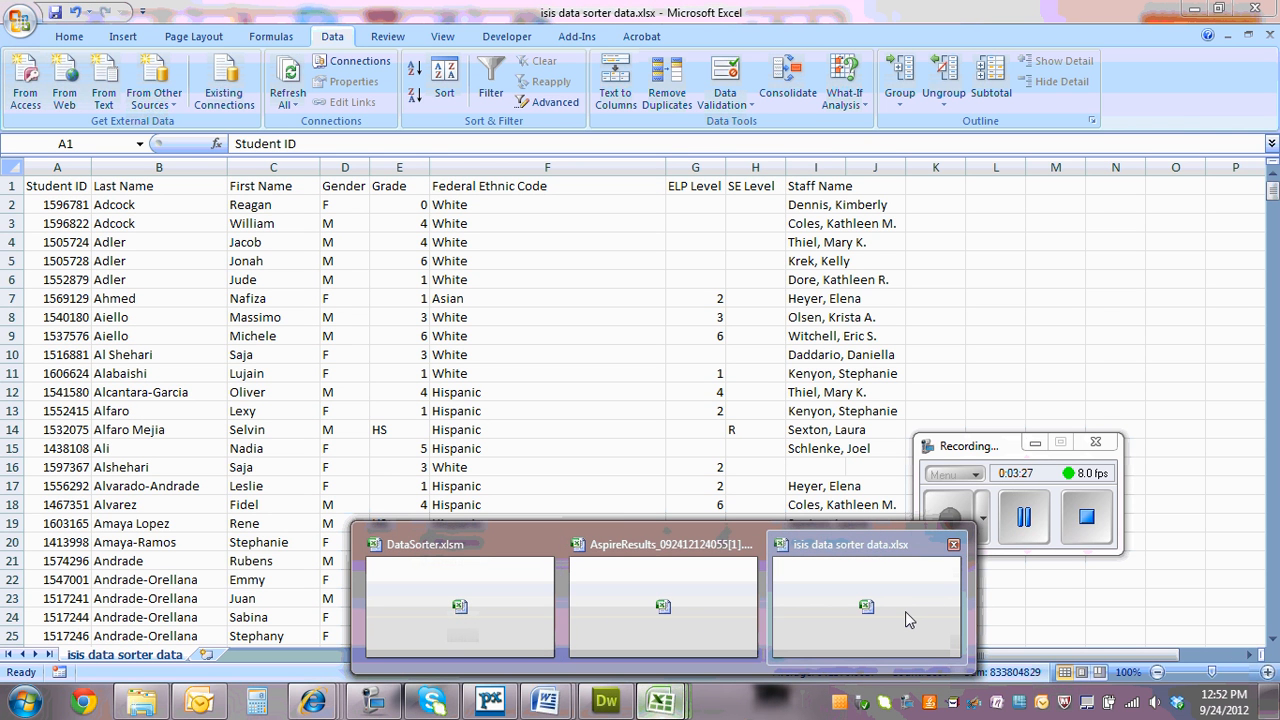
left_click(866, 600)
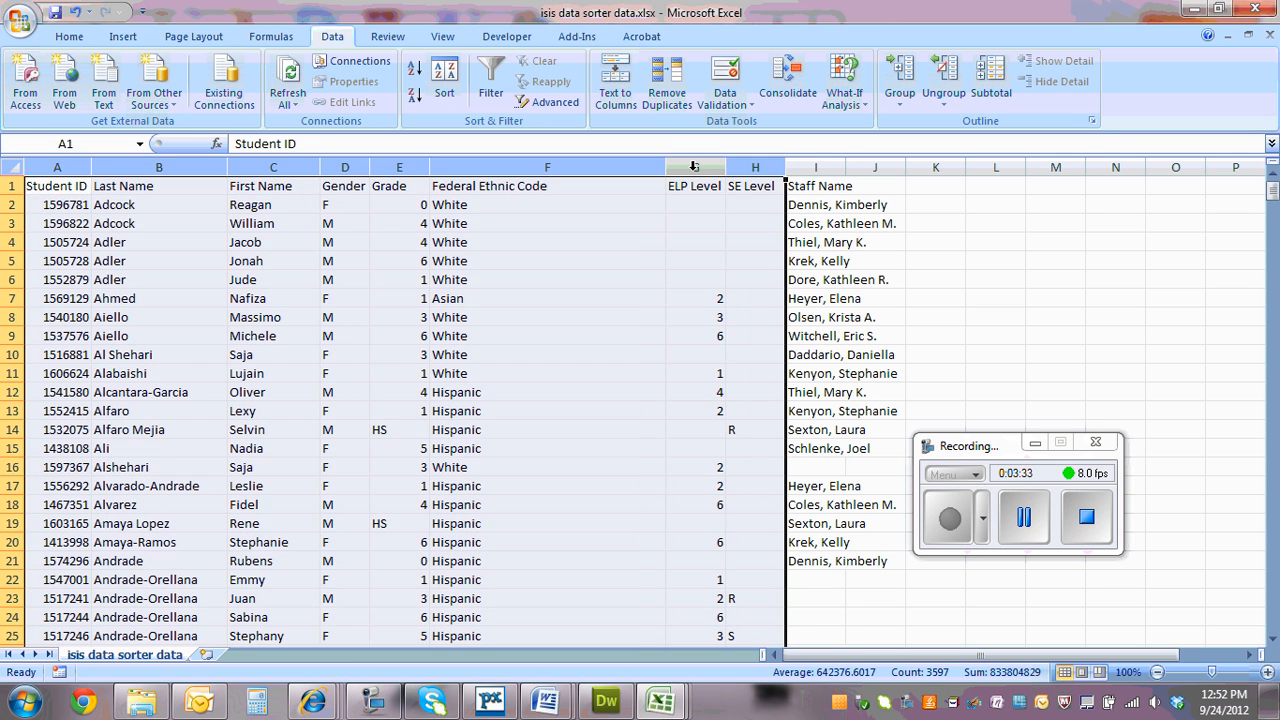
left_click(693, 166)
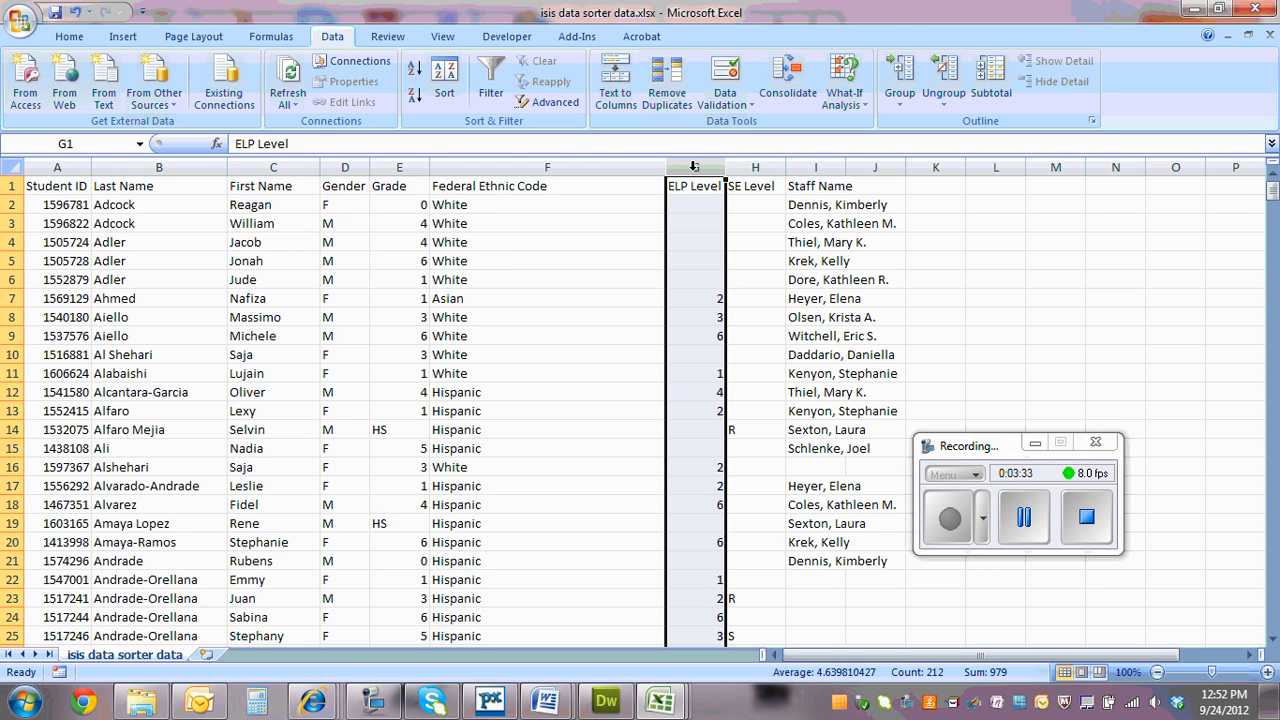
right_click(694, 167)
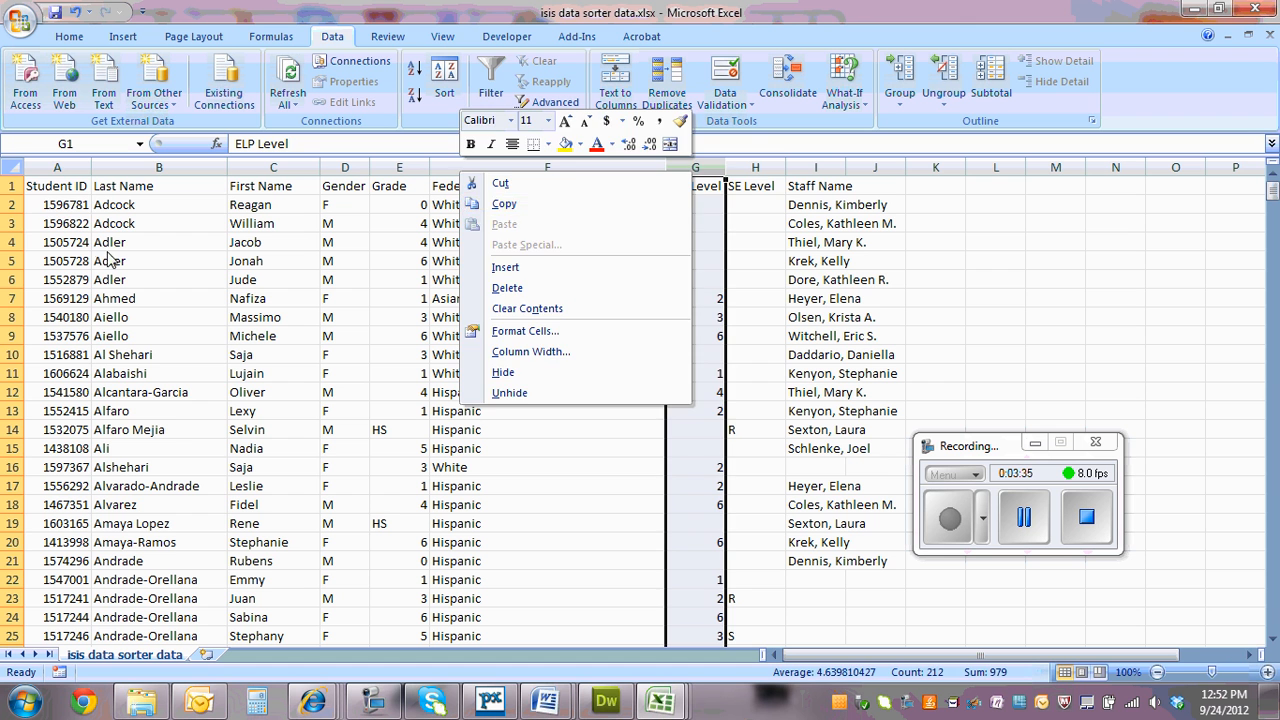
left_click(520, 203)
left_click(76, 205)
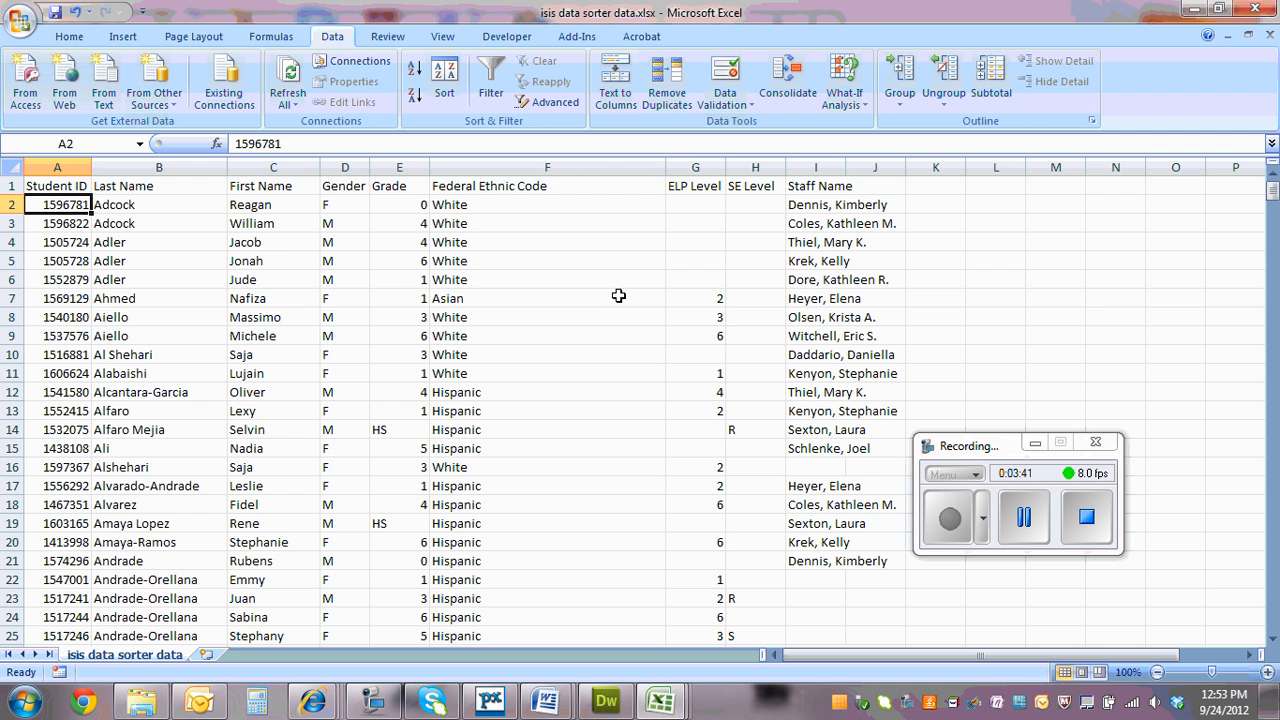
Switch to the DataSorter.xlsm workbook and examine the student column headers from STU ID to HomeRoom TCH on the Setup sheet
left_click(1194, 10)
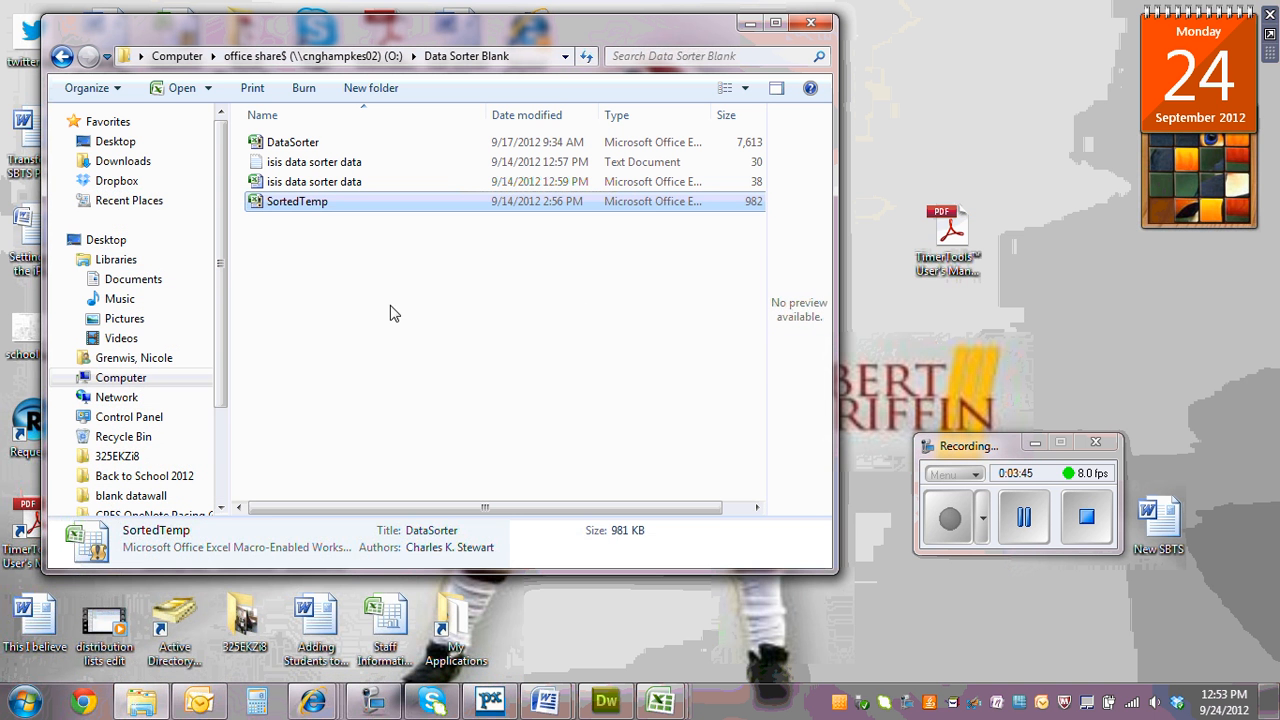
left_click(391, 311)
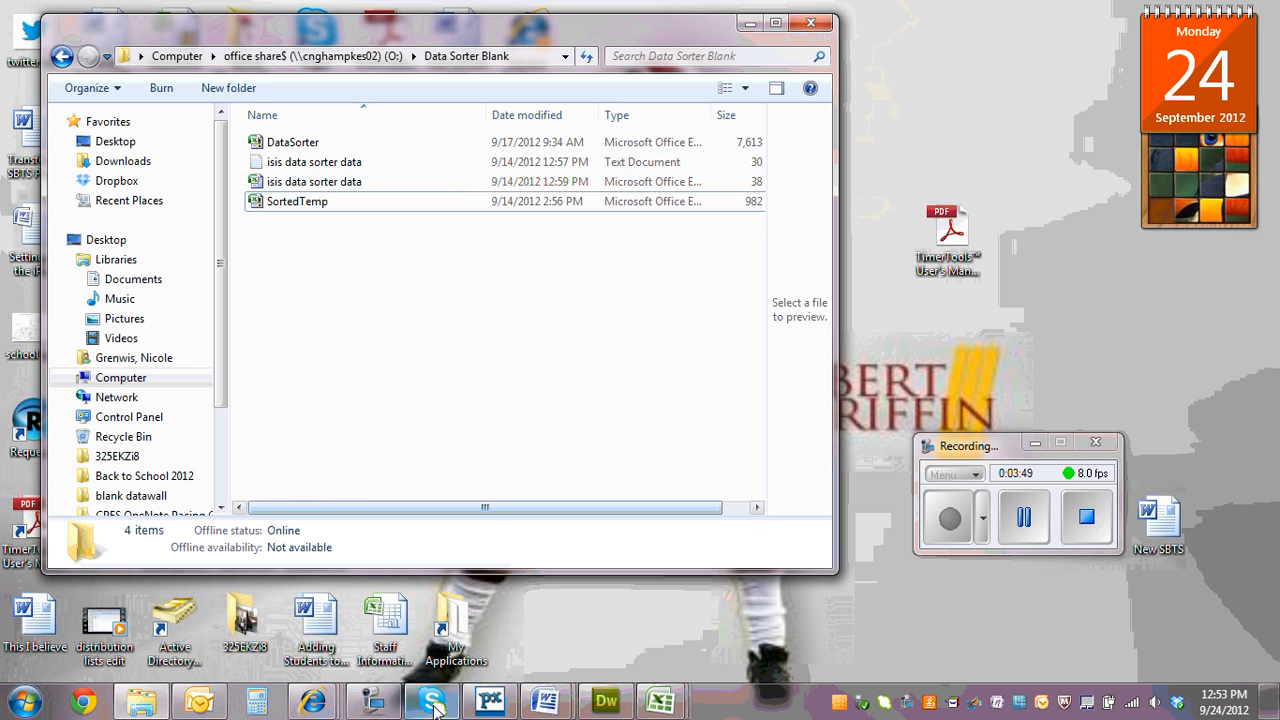
mouse_move(676, 704)
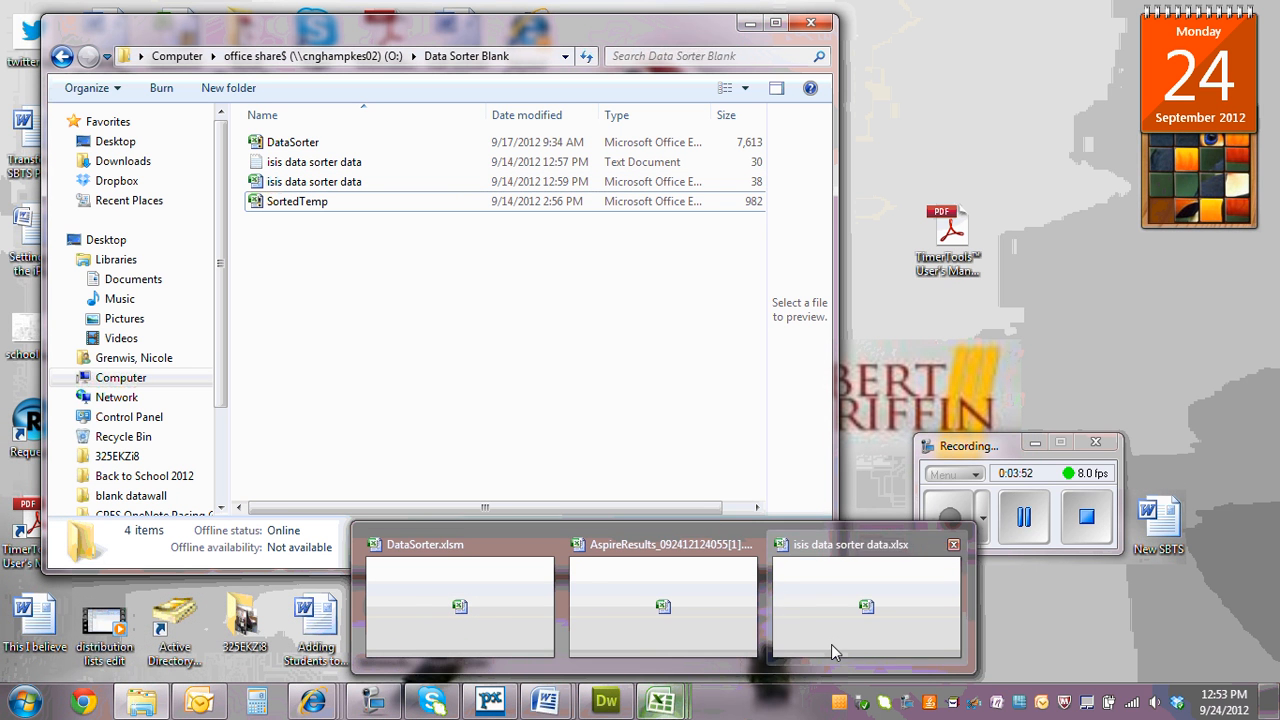
left_click(455, 604)
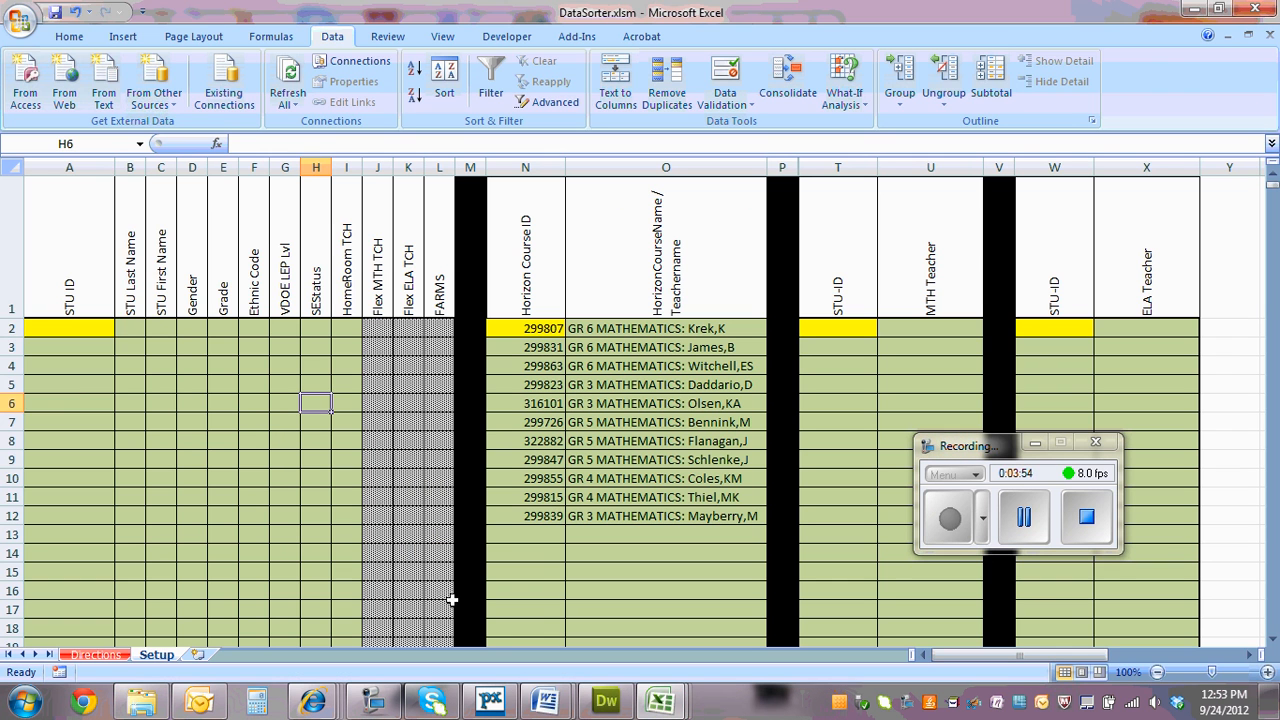
left_click(128, 328)
left_click(126, 262)
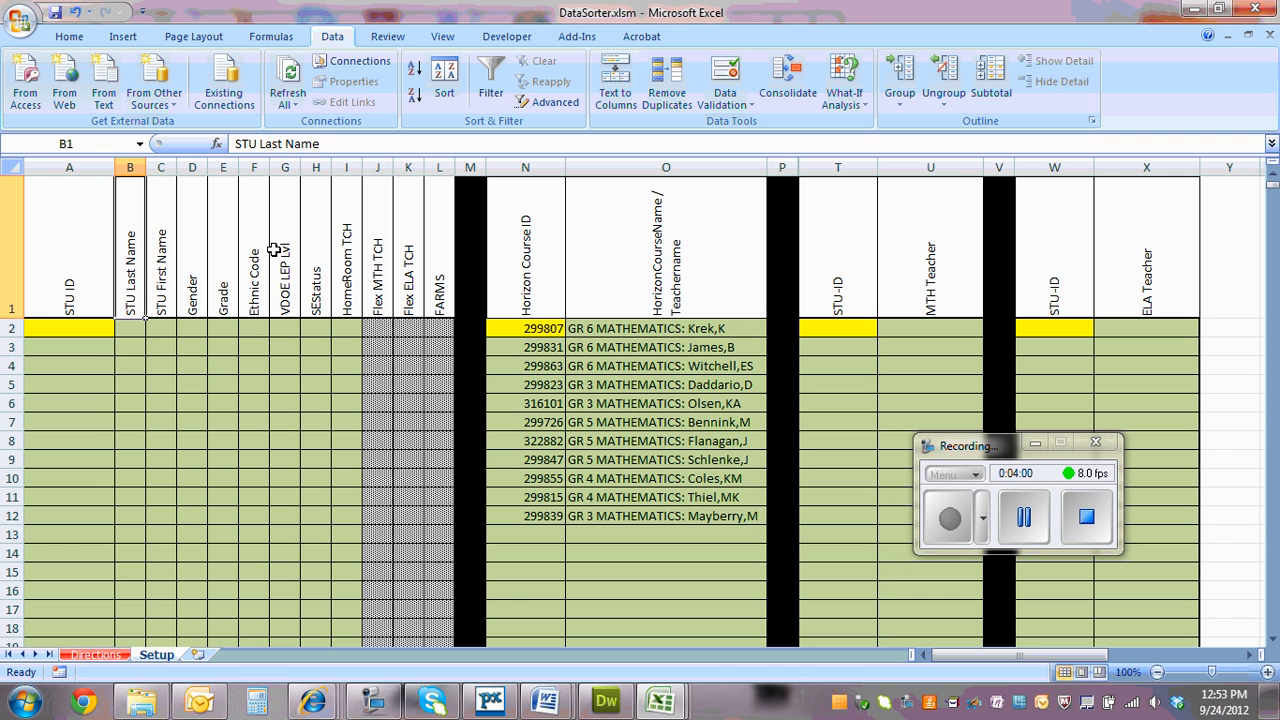
left_click(201, 292)
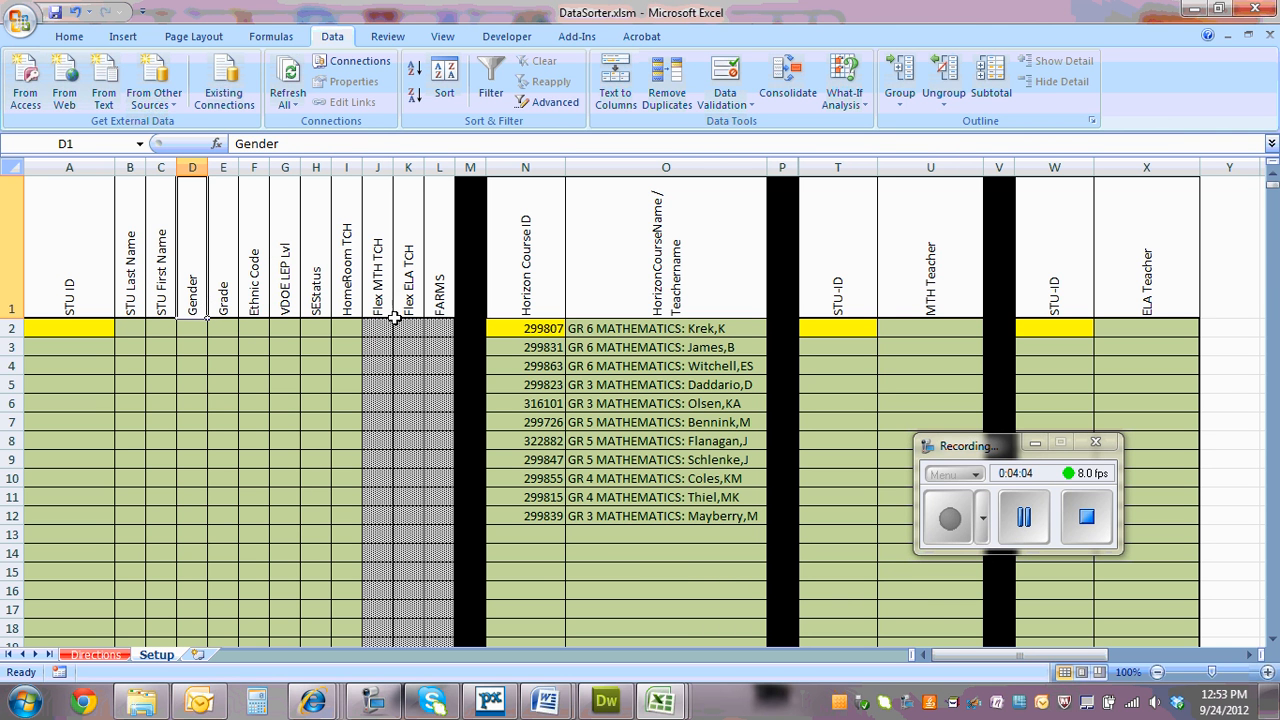
left_click(346, 326)
left_click(55, 322)
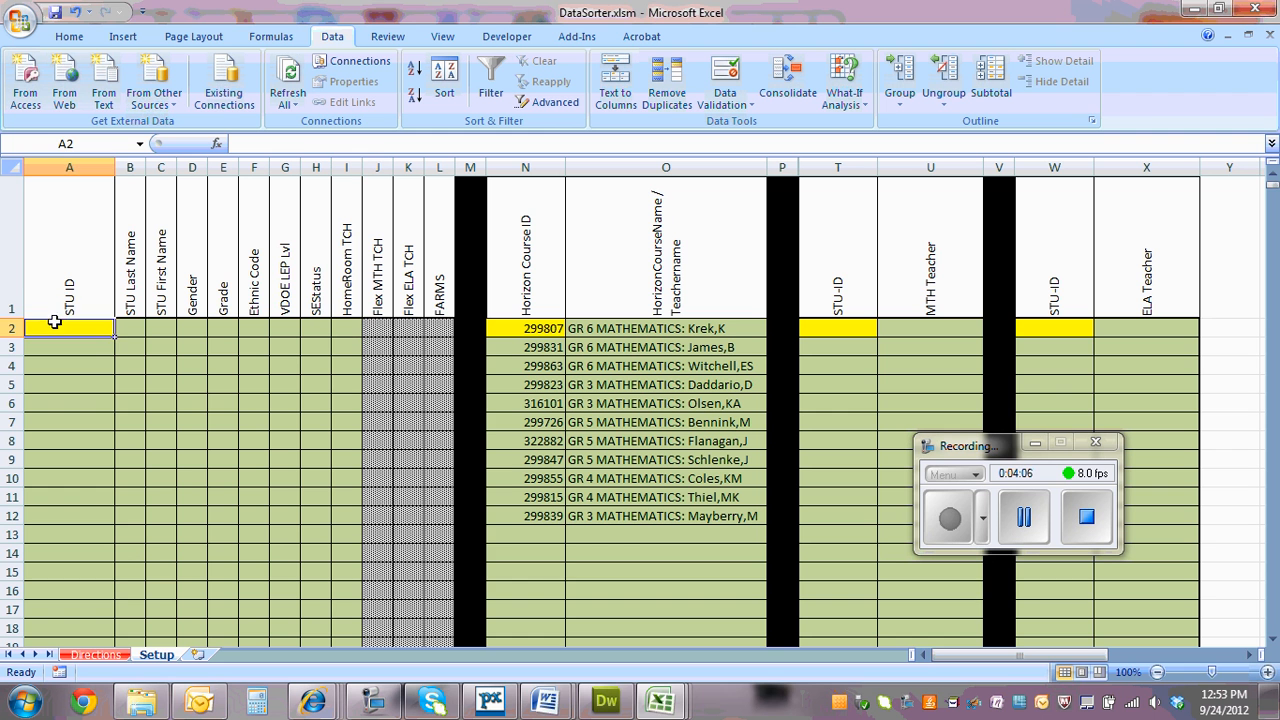
Switch to isis data sorter data.xlsx and copy all student records in A2:J552, without the header row
mouse_move(660, 700)
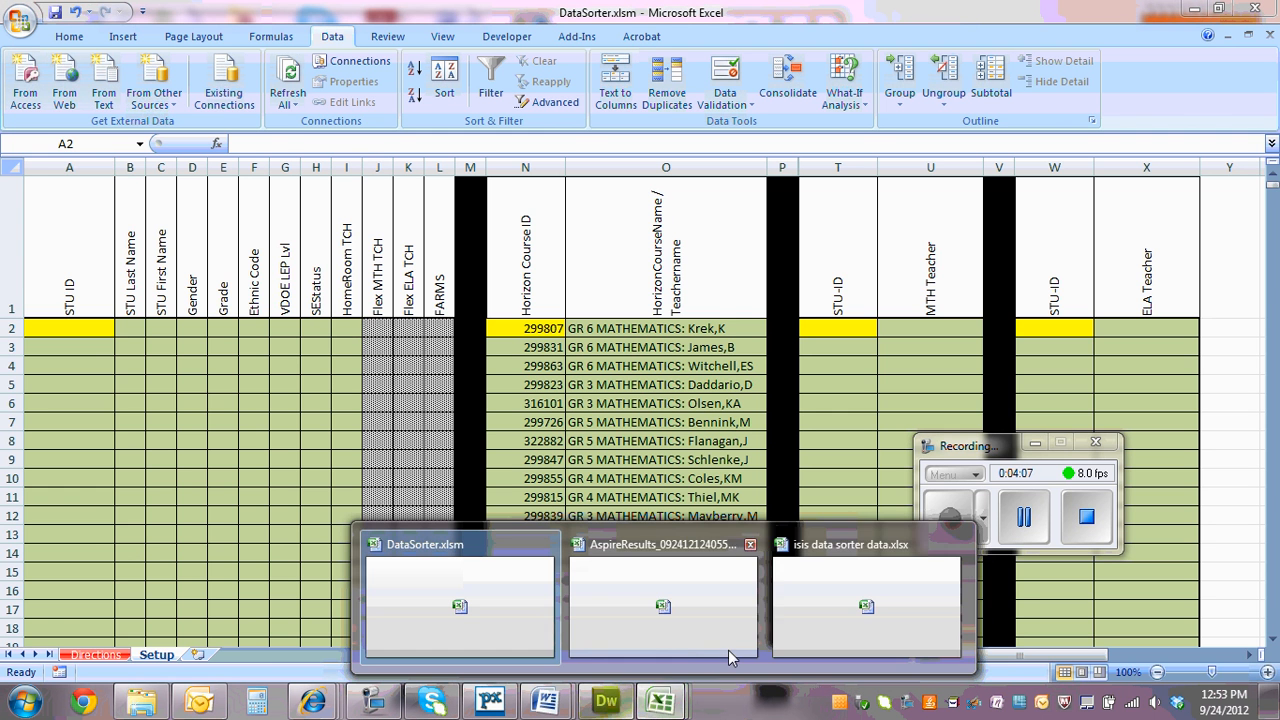
left_click(791, 621)
left_click(238, 433)
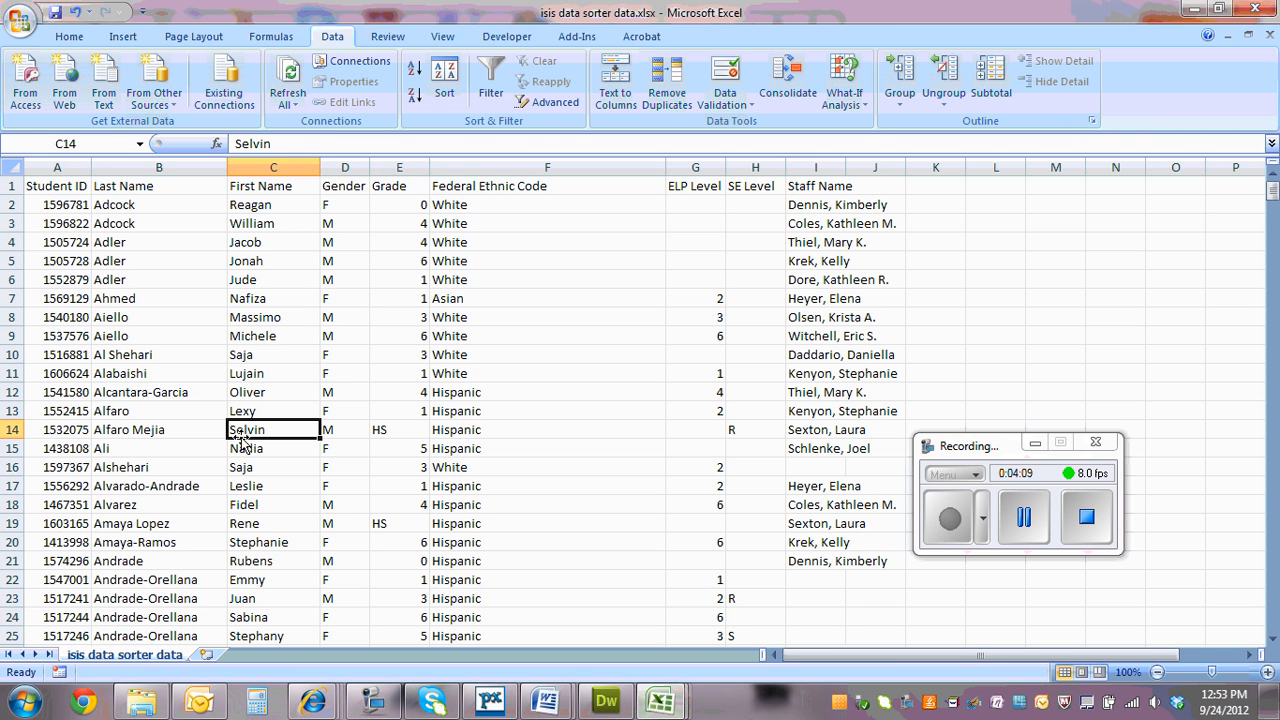
left_click(37, 206)
left_click_drag(37, 206, 866, 206)
right_click(866, 206)
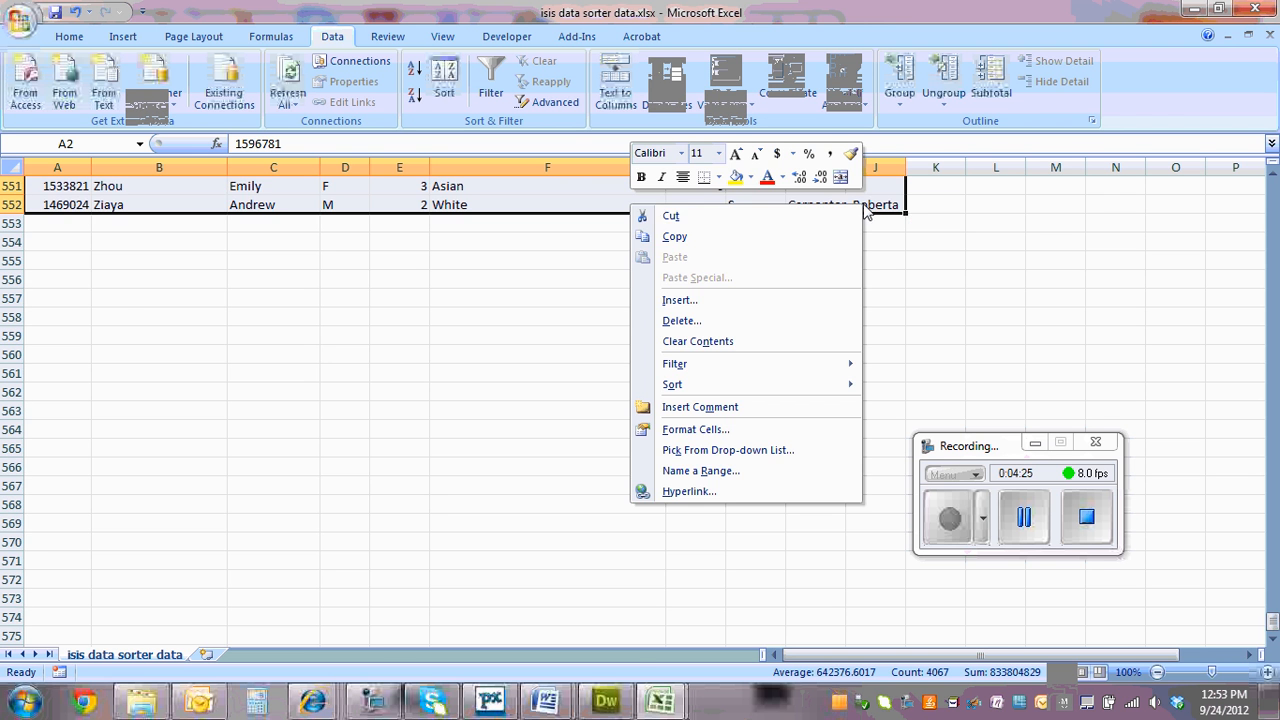
left_click(797, 238)
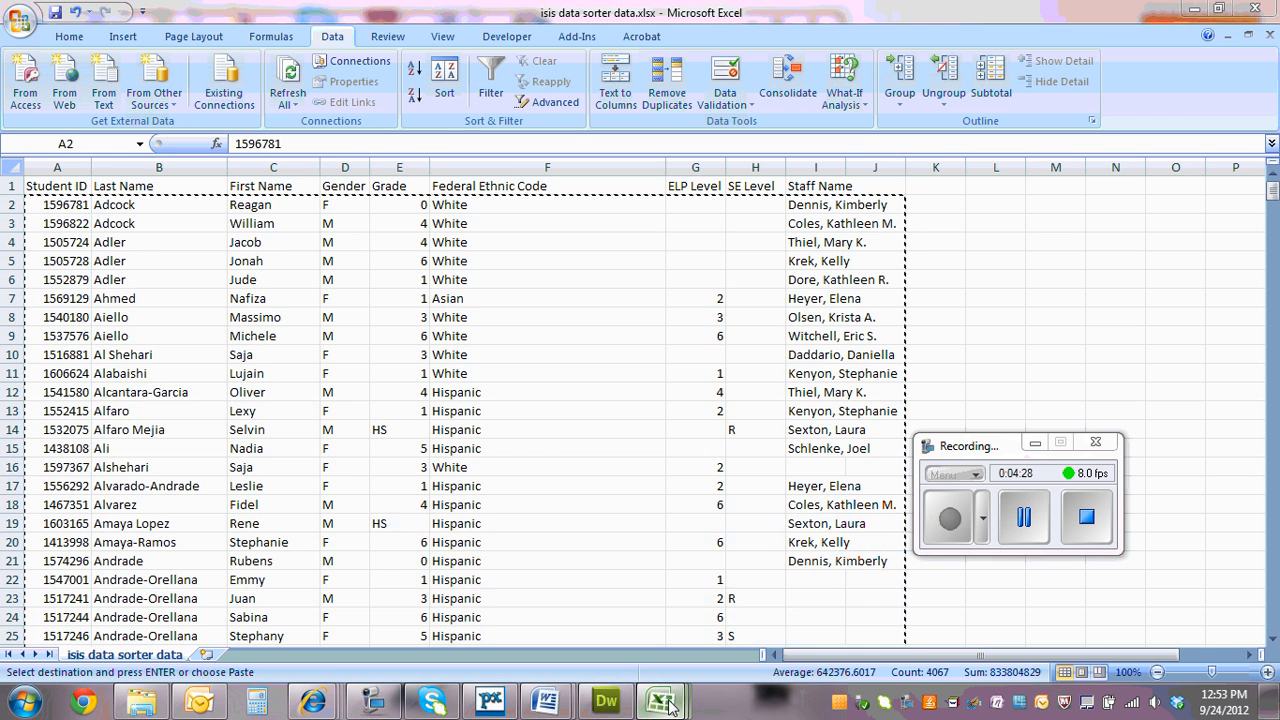
Switch to DataSorter.xlsm and paste the copied student records as values only, starting at A2 of the Setup sheet
mouse_move(677, 708)
left_click(418, 598)
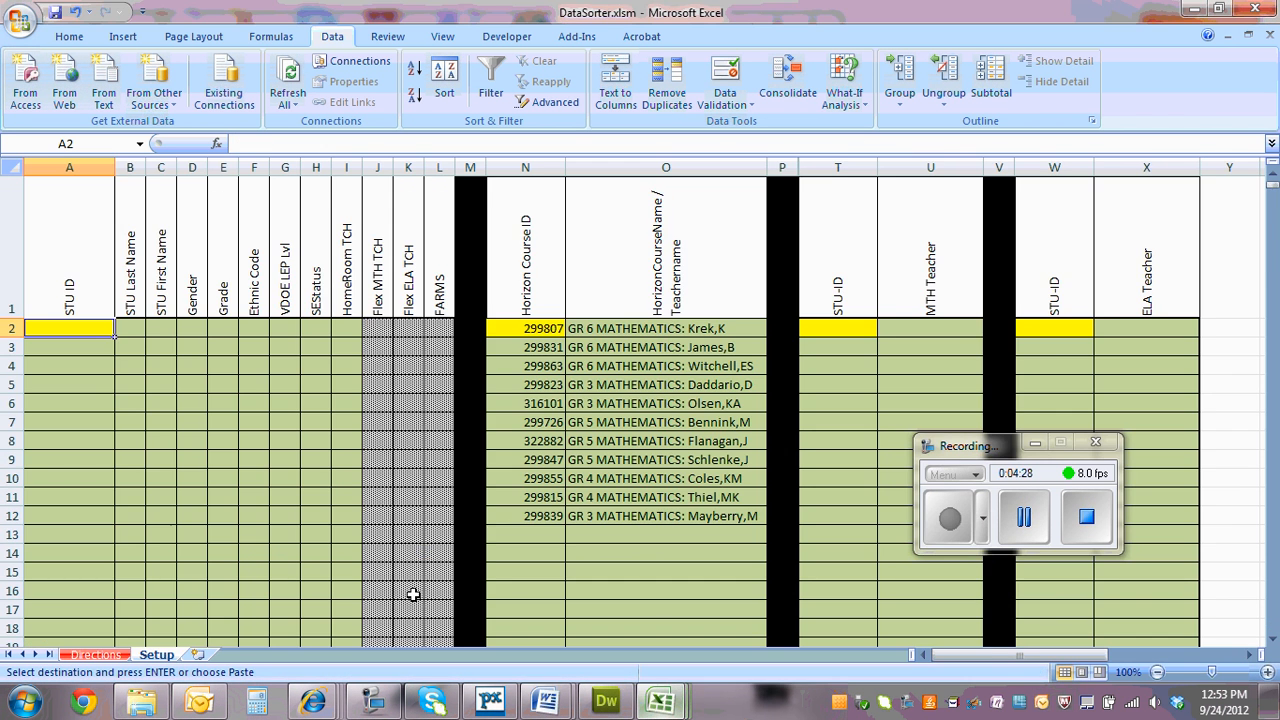
right_click(63, 325)
left_click(127, 399)
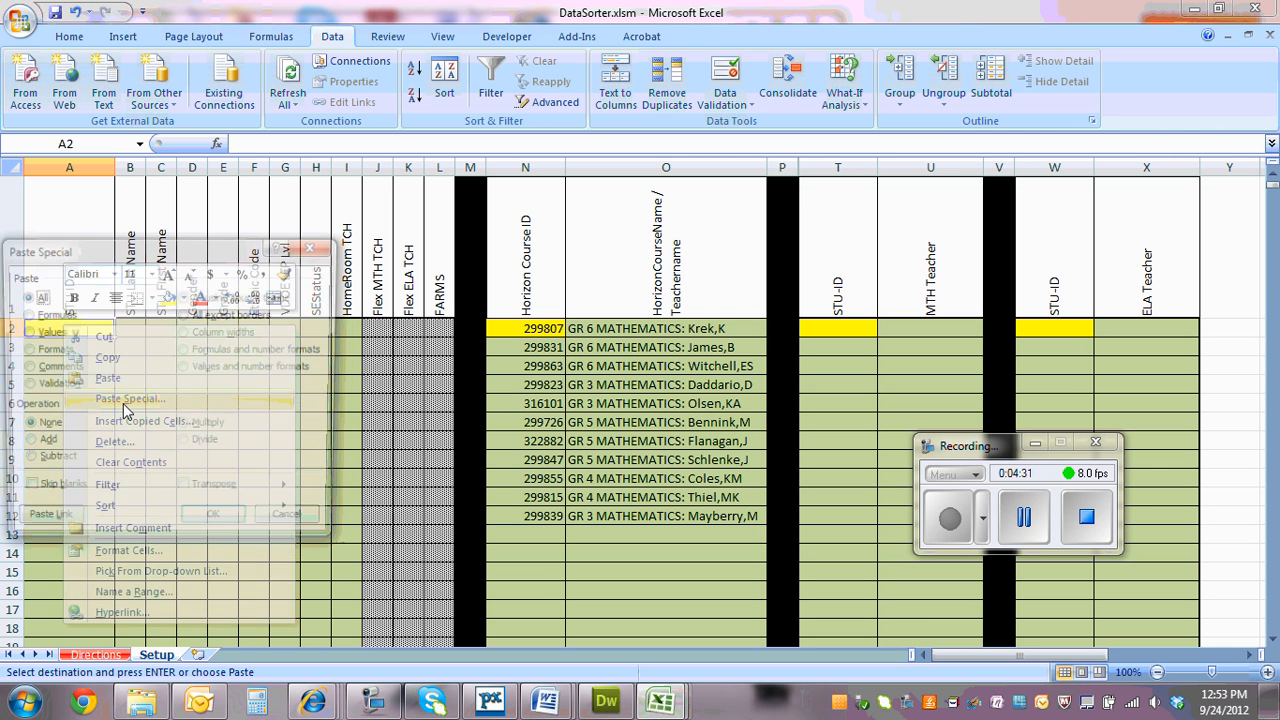
left_click(44, 333)
left_click(215, 526)
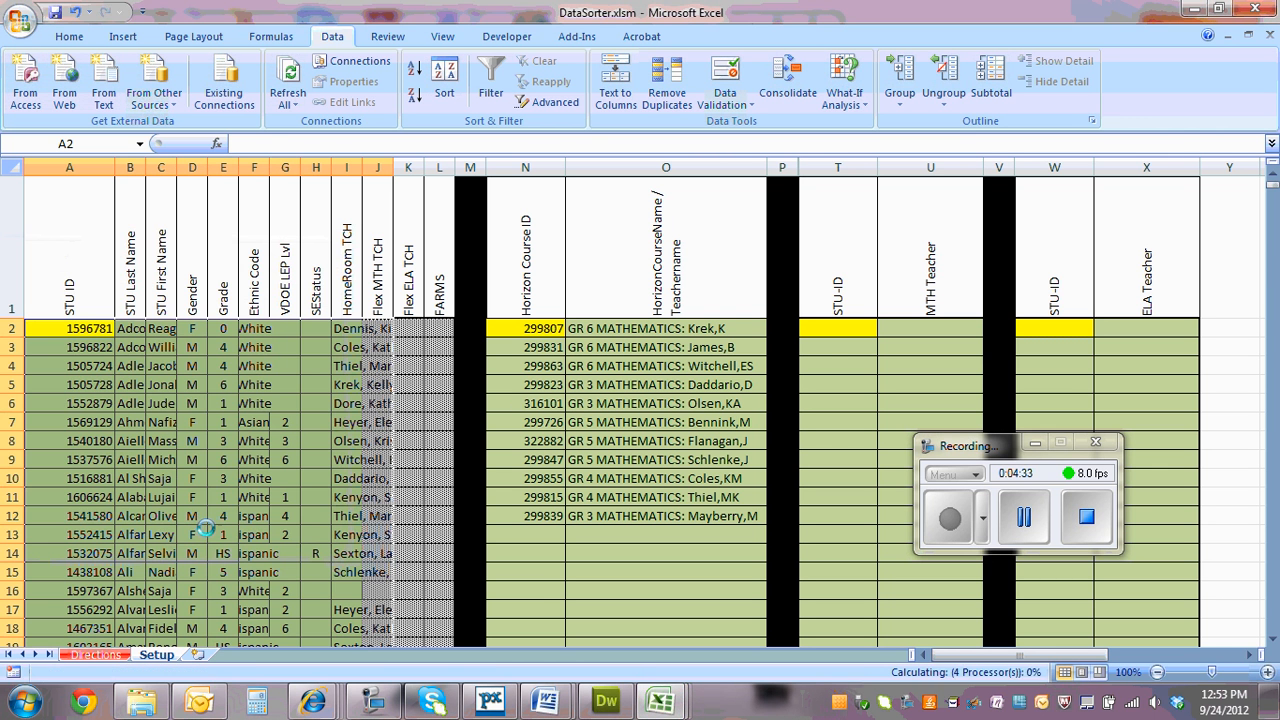
left_click(290, 395)
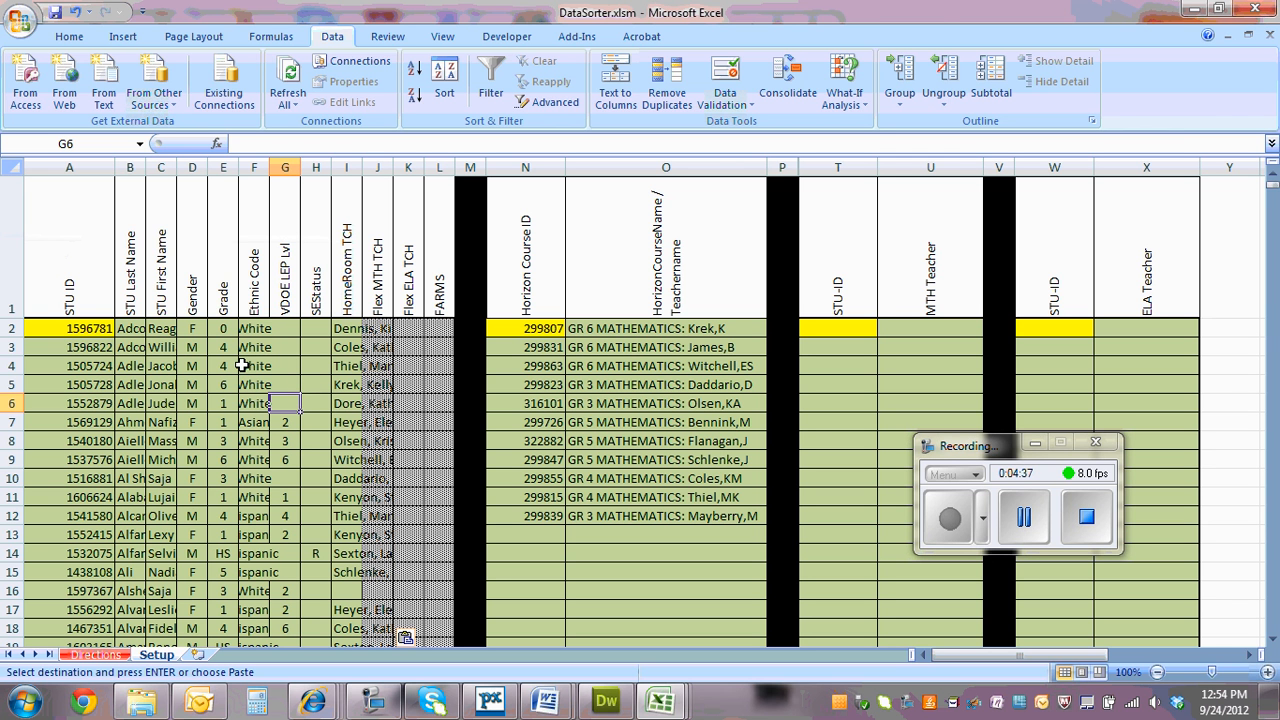
Review the Horizon course names in O2:O12 and the Directions sheet, and slightly narrow the Flex MTH TCH column on Setup
left_click(627, 329)
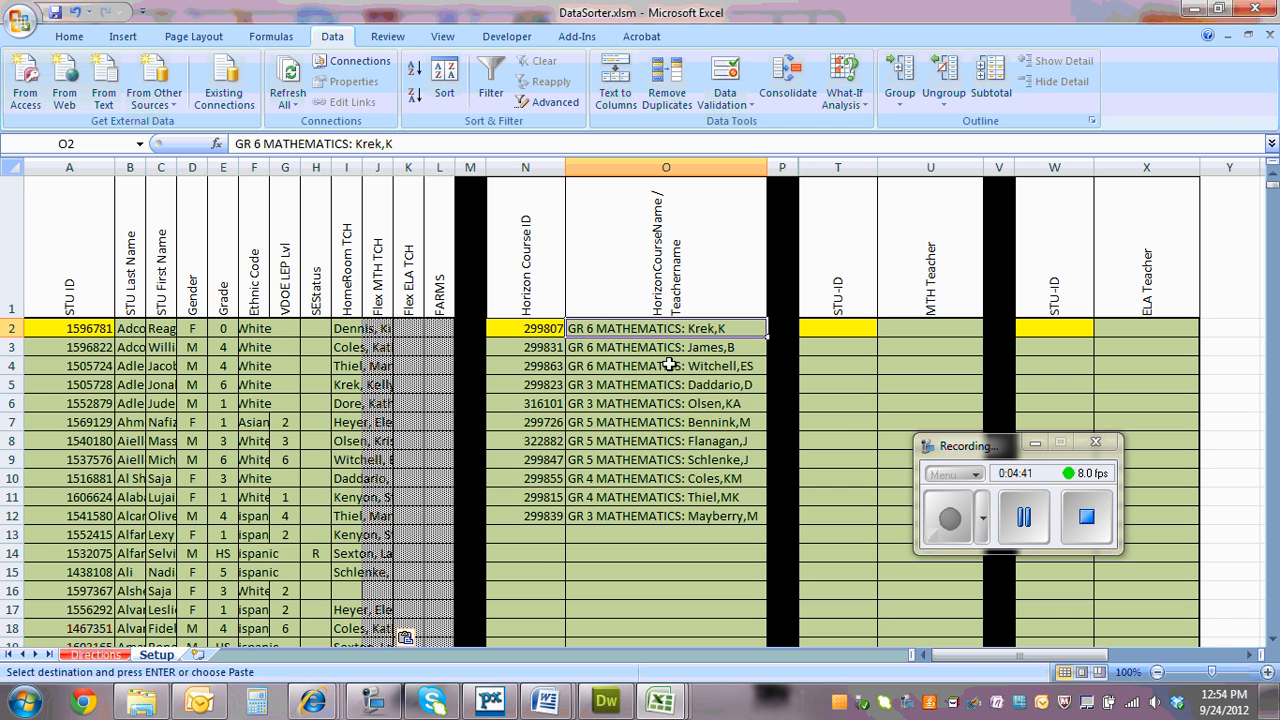
left_click(592, 347)
left_click_drag(594, 329, 600, 518)
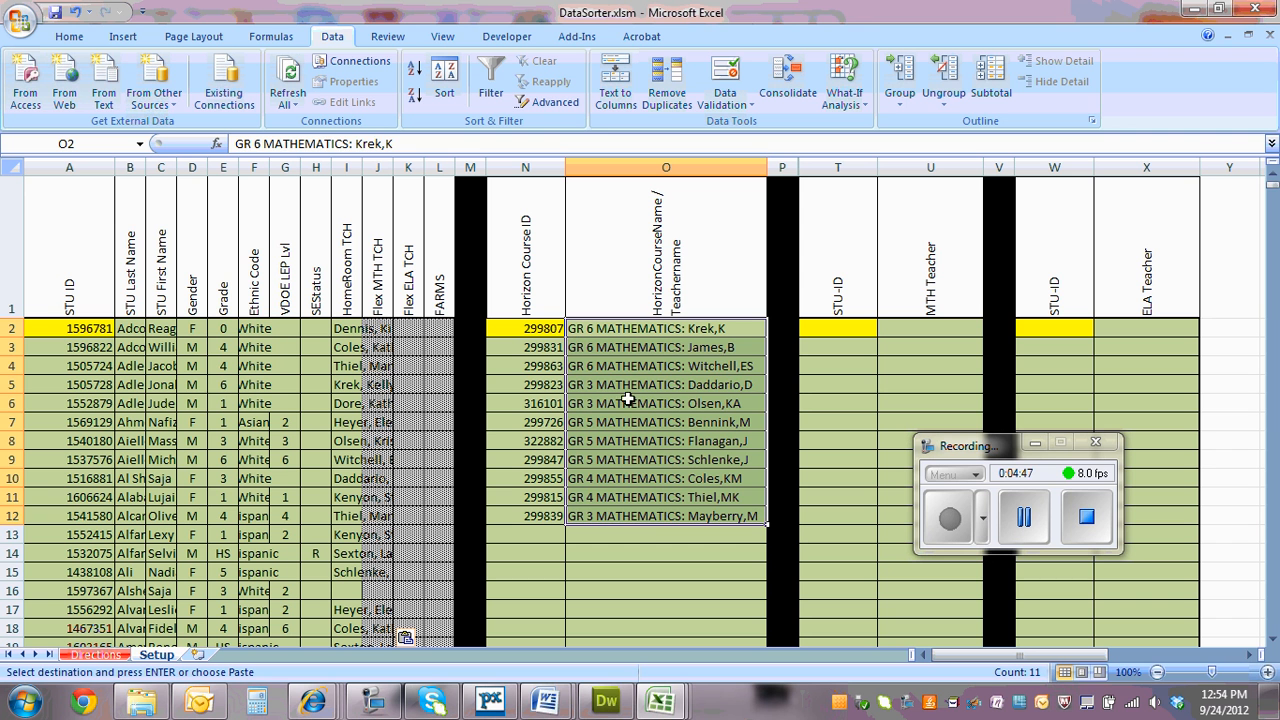
left_click(628, 539)
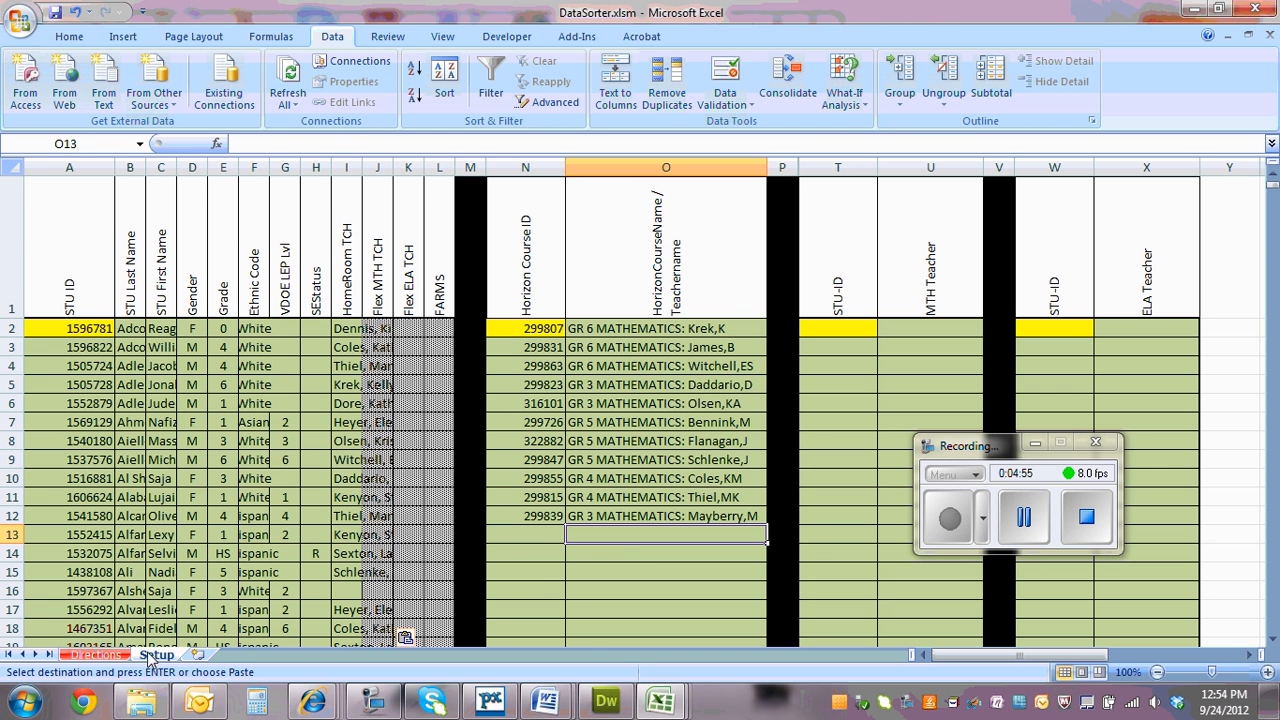
left_click(95, 655)
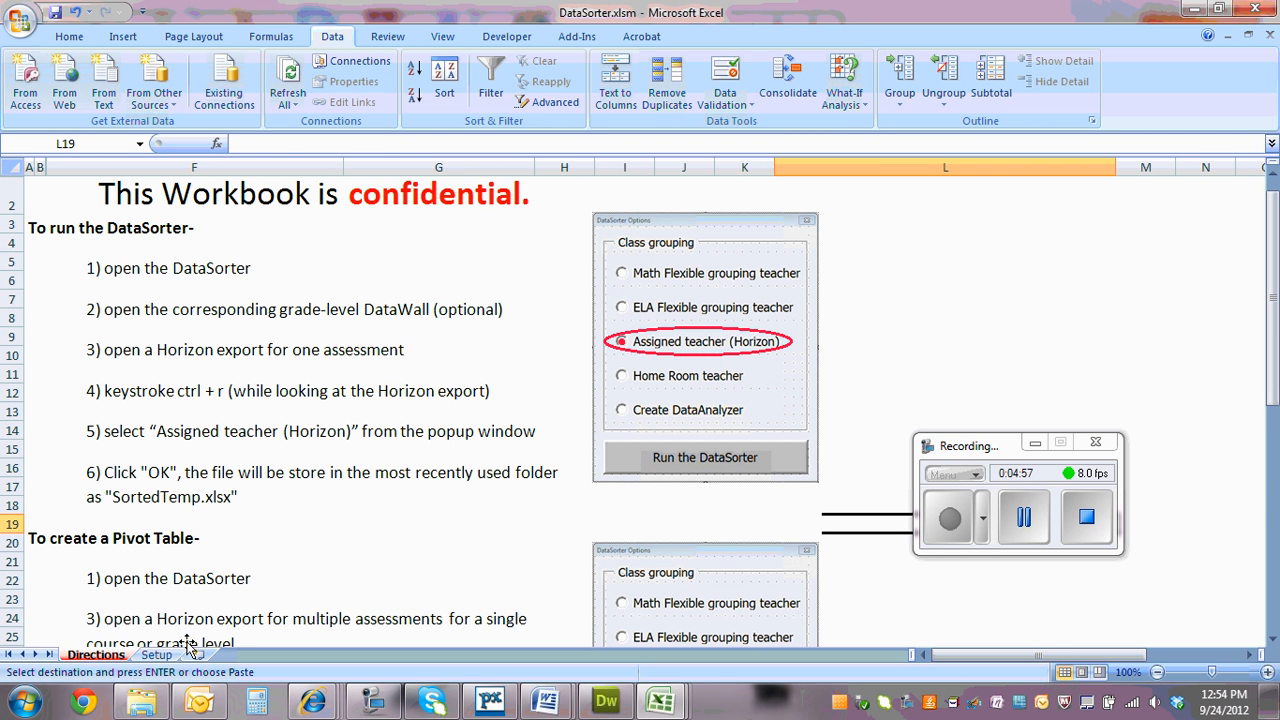
left_click(150, 656)
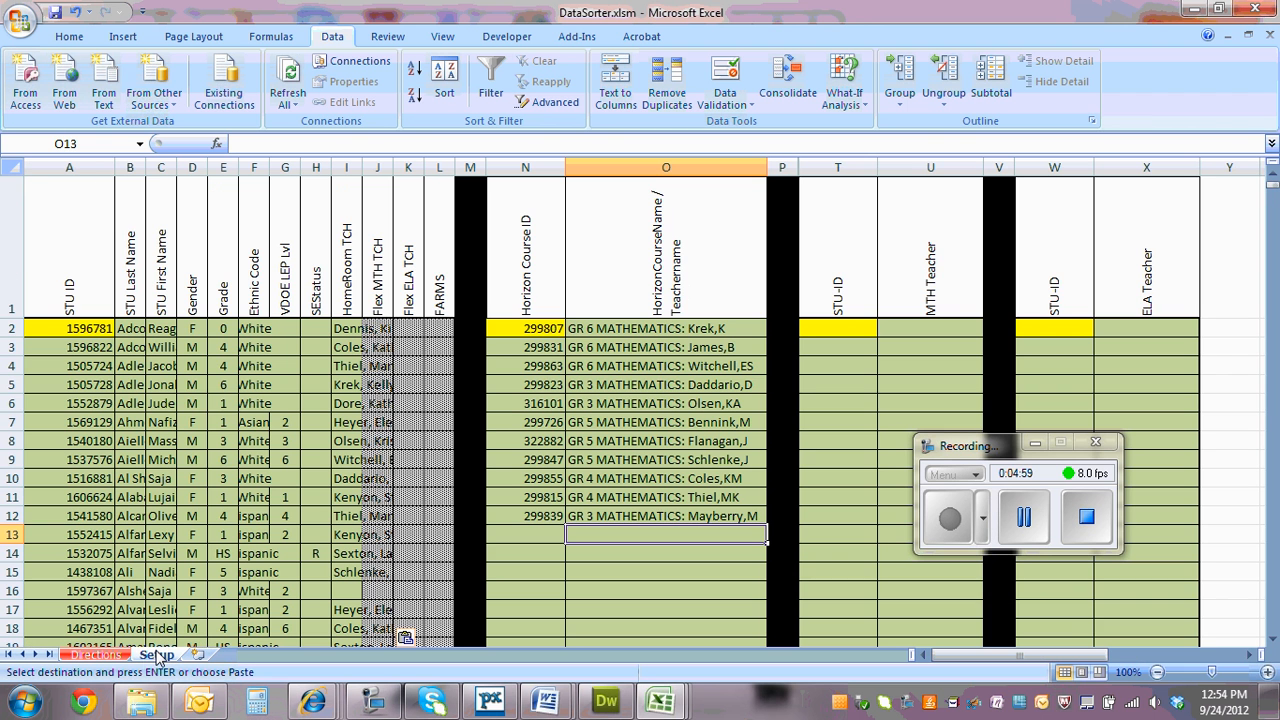
left_click_drag(394, 166, 388, 166)
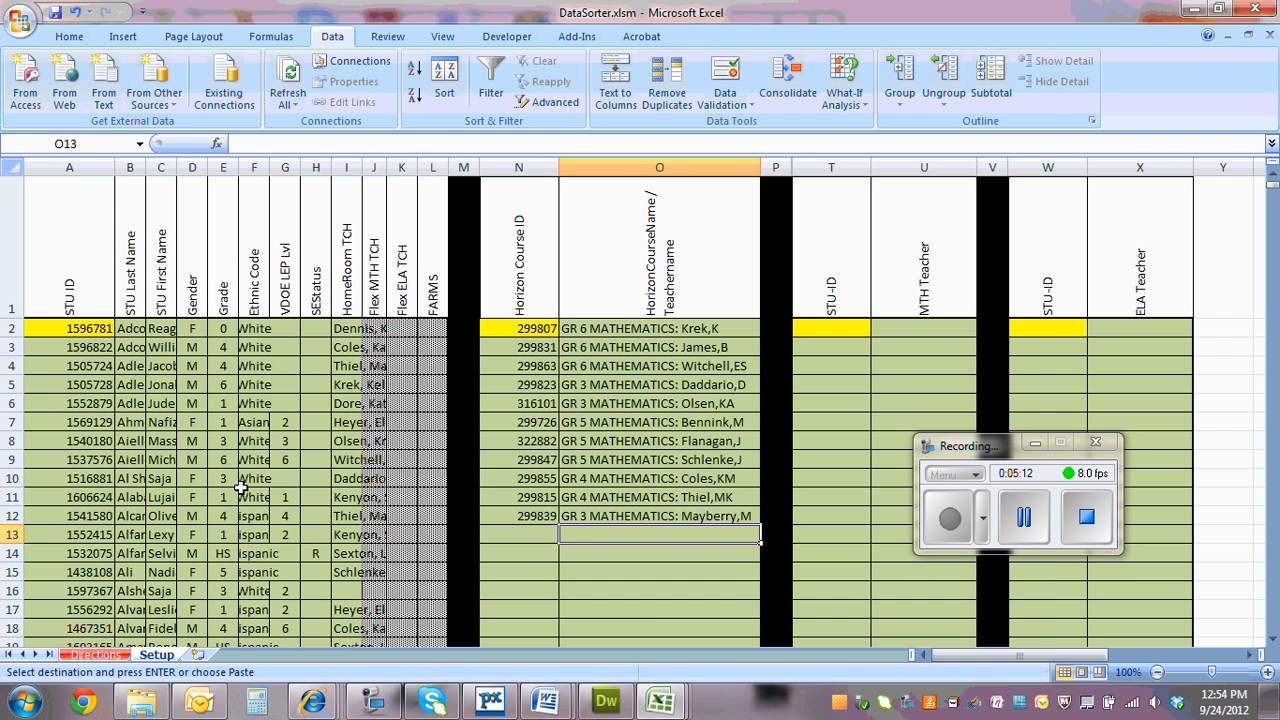
Switch to the Horizon Assessment System and search the By Test reports for Mathematics, Grade 6 assessments
mouse_move(313, 702)
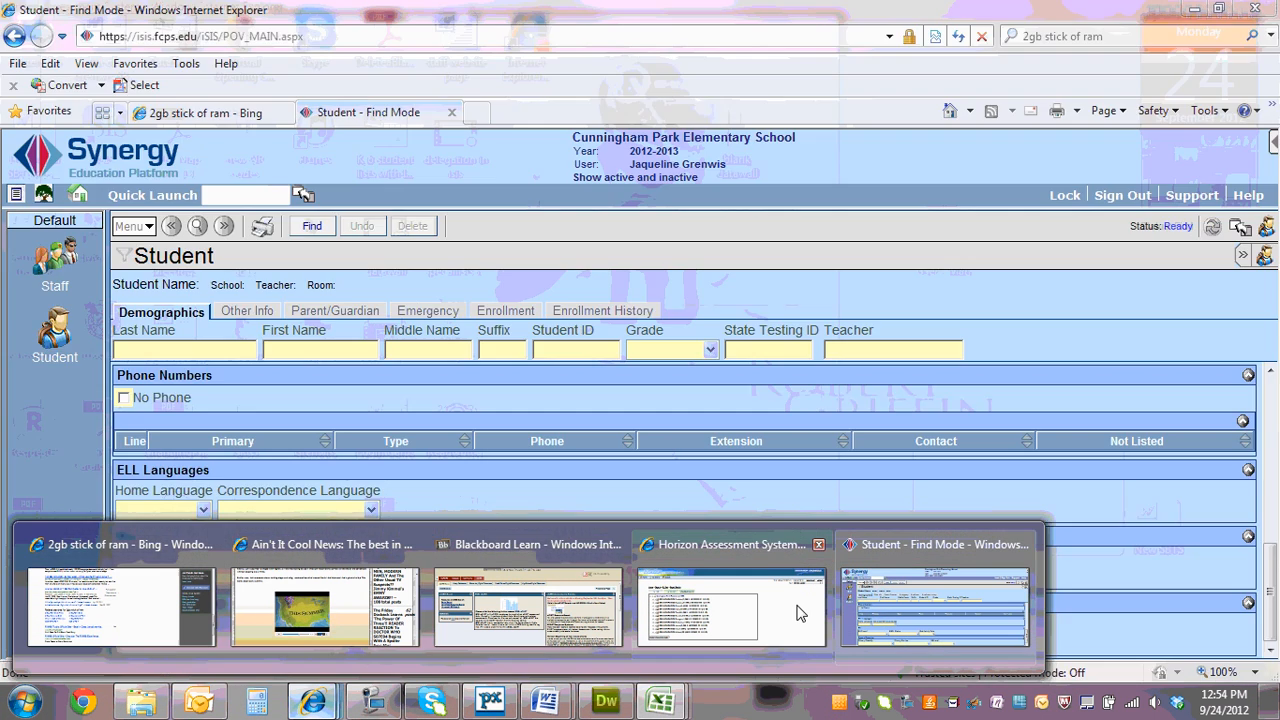
left_click(787, 612)
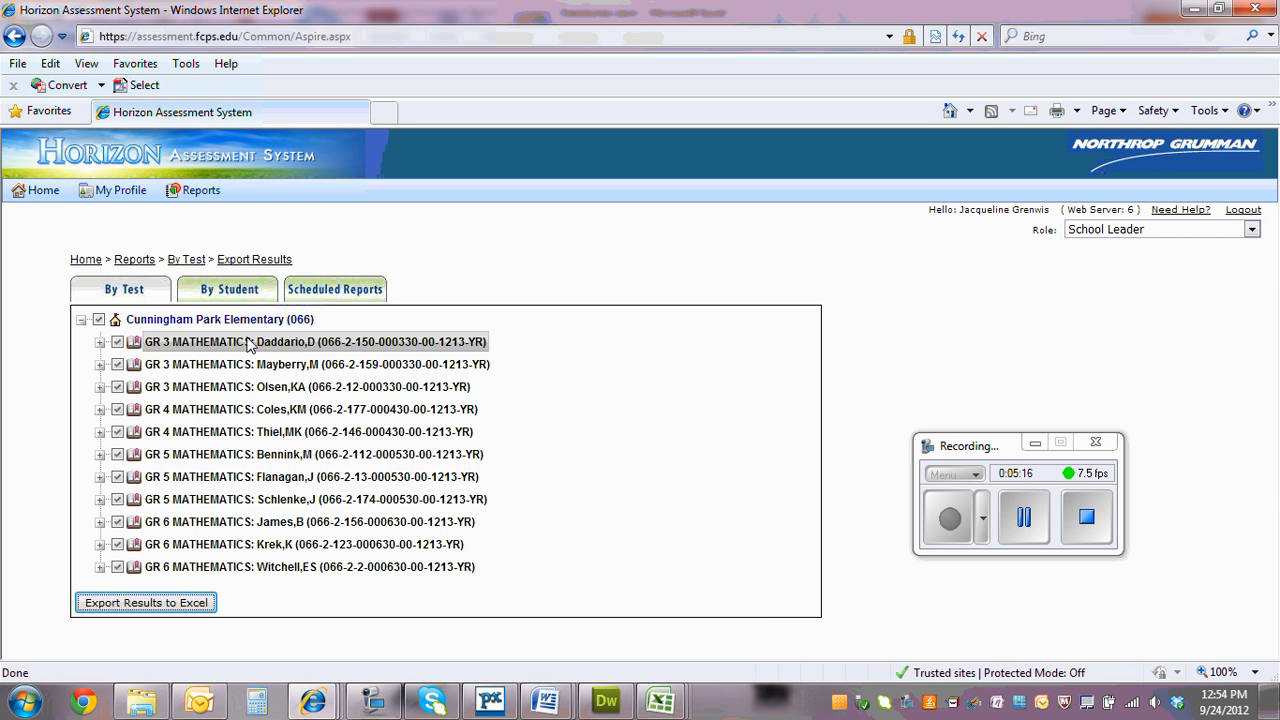
left_click(186, 260)
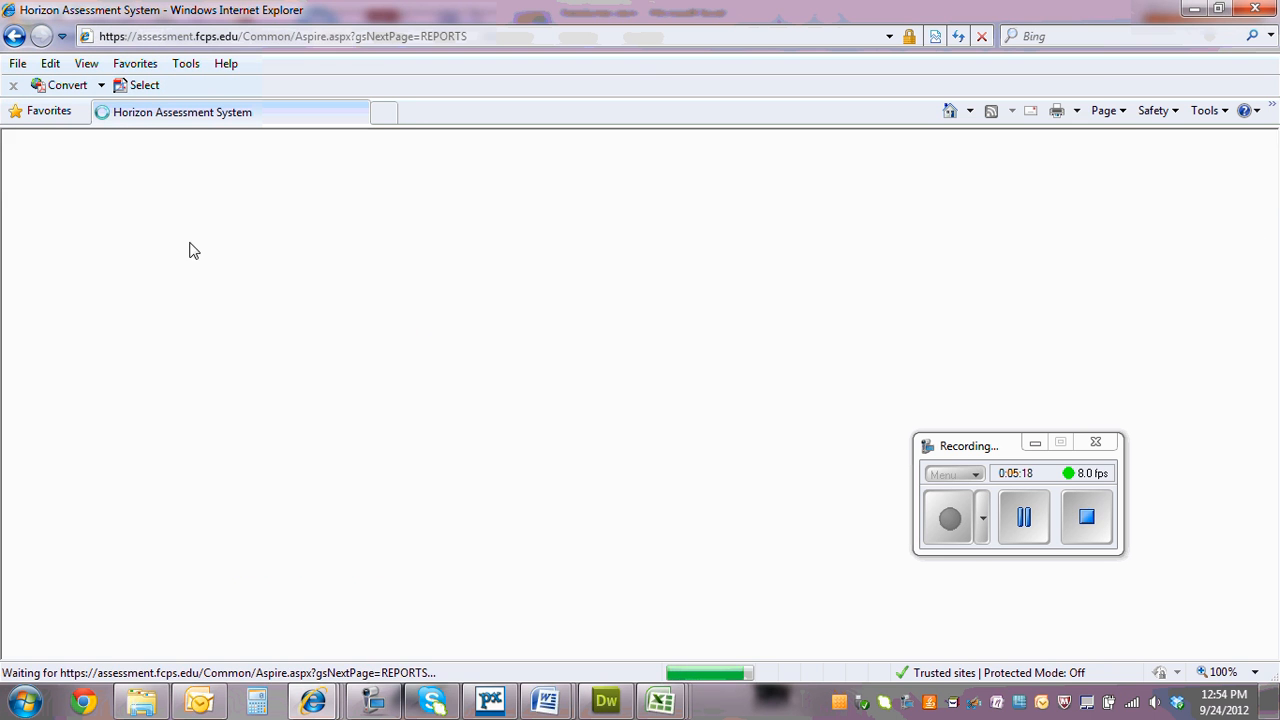
left_click(278, 365)
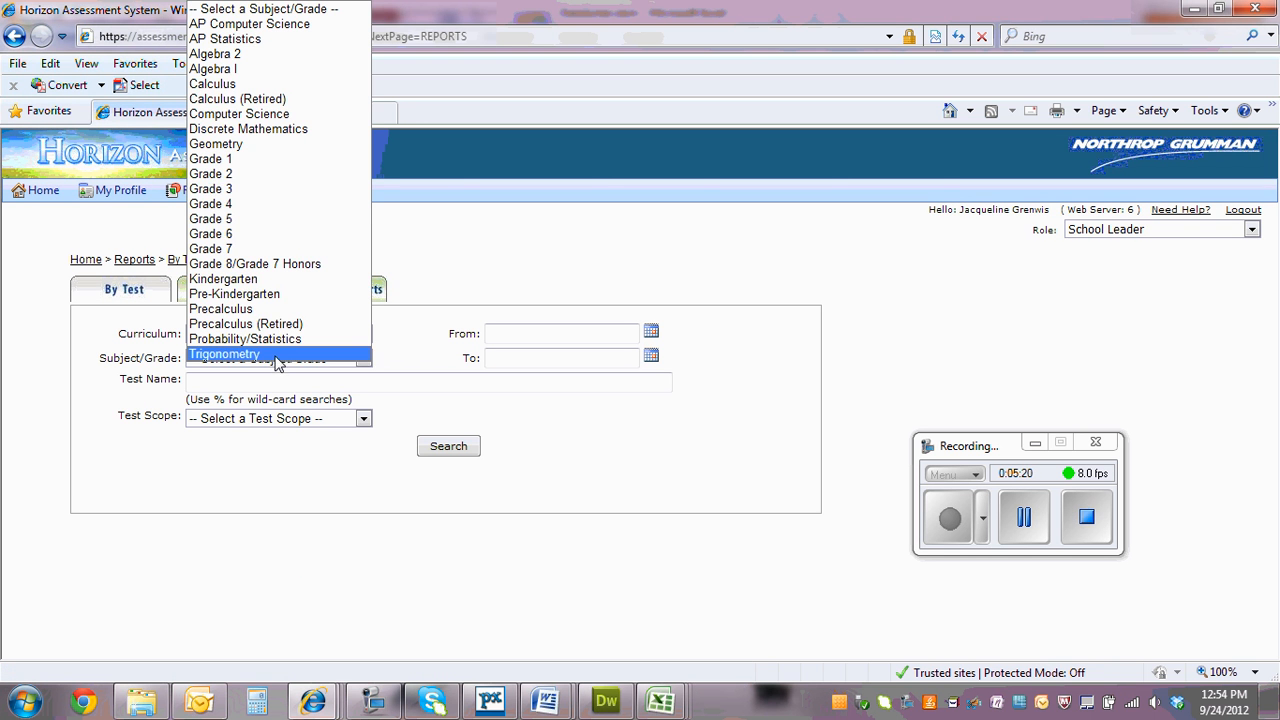
left_click(232, 238)
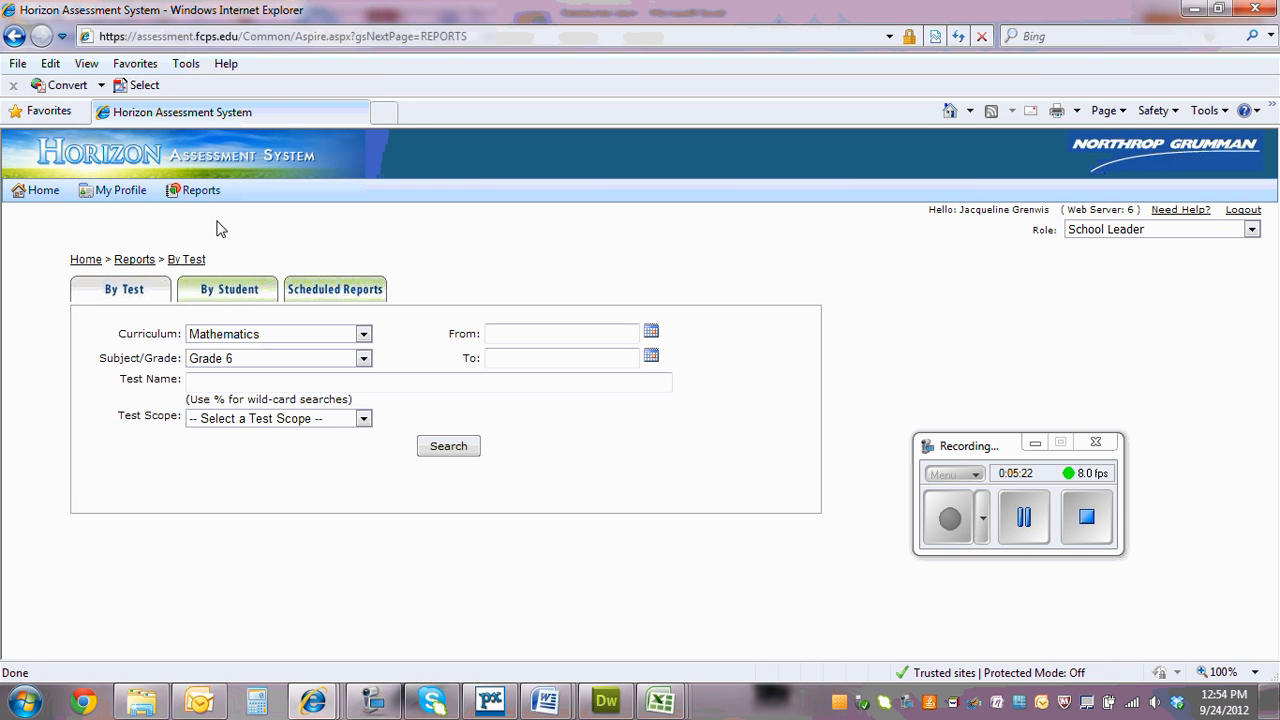
left_click(446, 447)
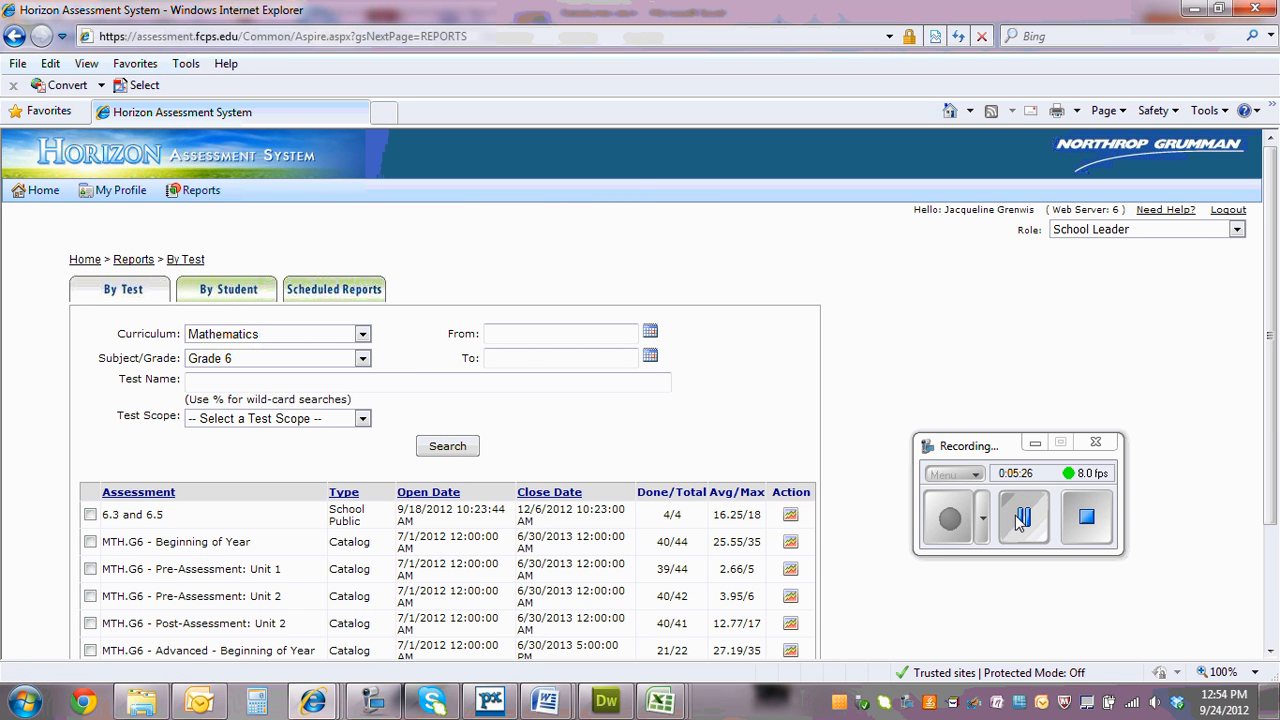
Export the MTH.G6 - Beginning of Year results for all three Grade 6 classes to Excel and open the downloaded CSV
scroll(820, 540, "down", 3)
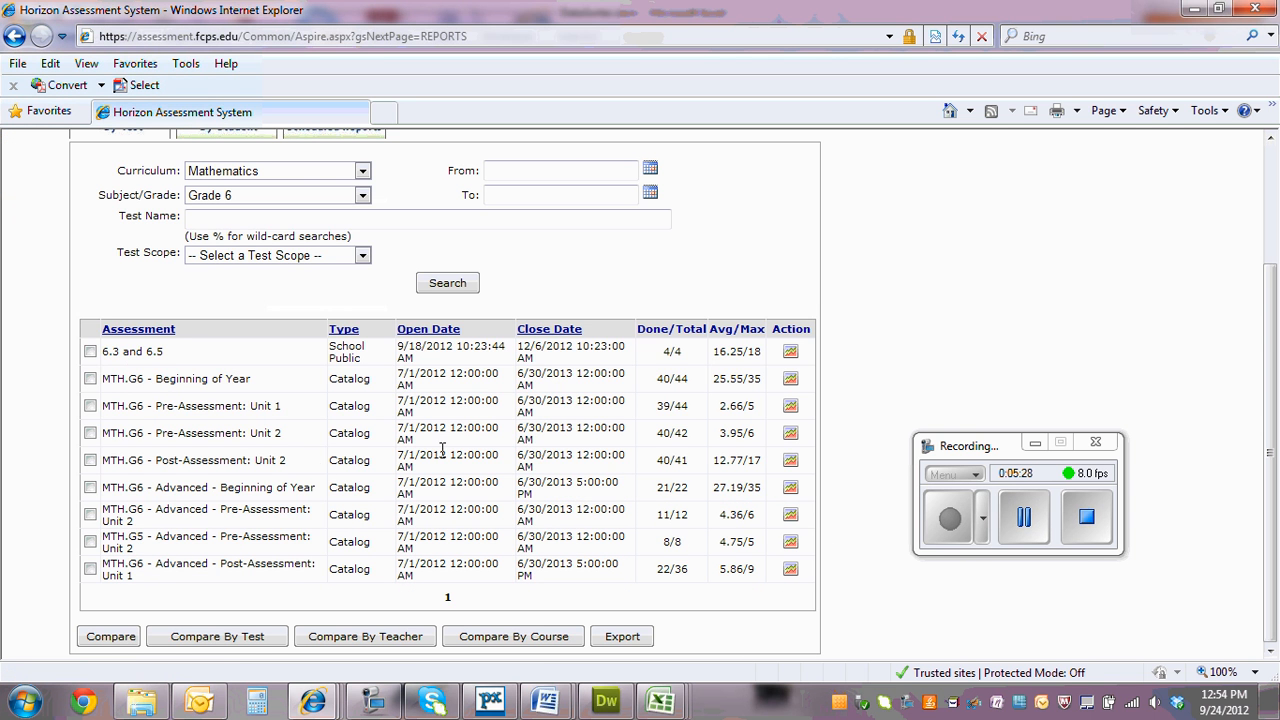
left_click(90, 379)
left_click(620, 637)
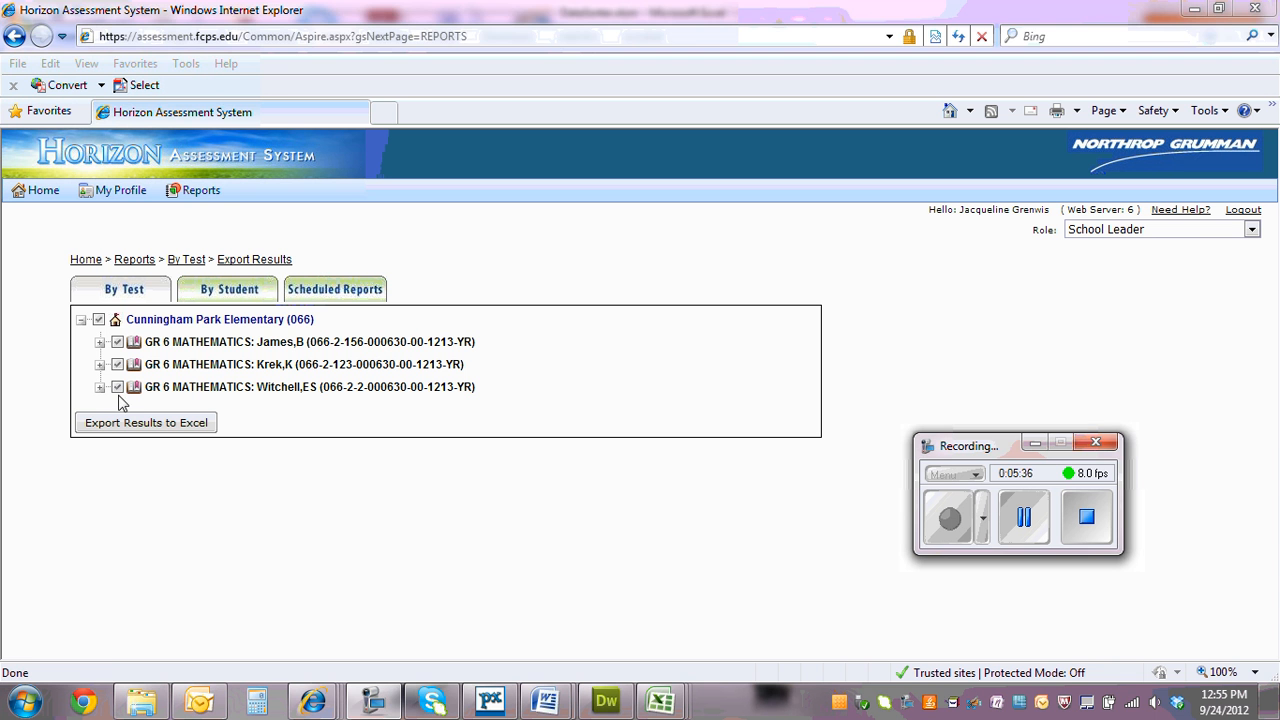
left_click(133, 424)
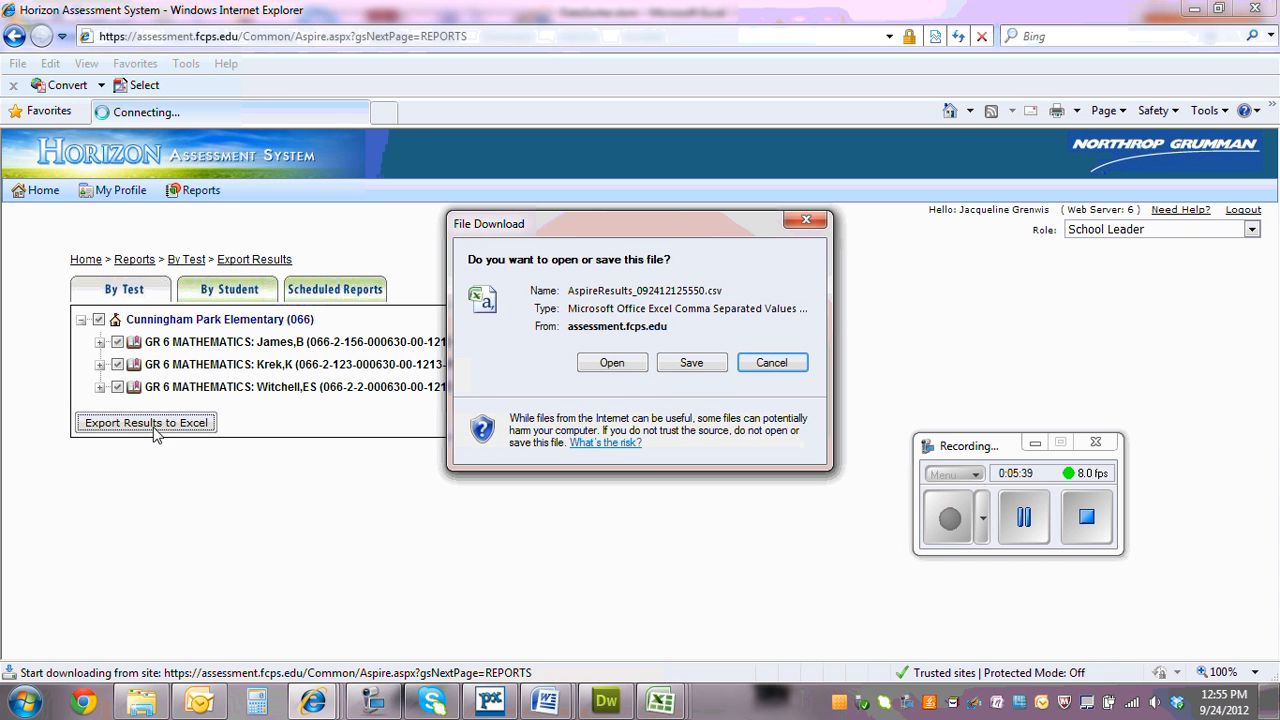
left_click(612, 363)
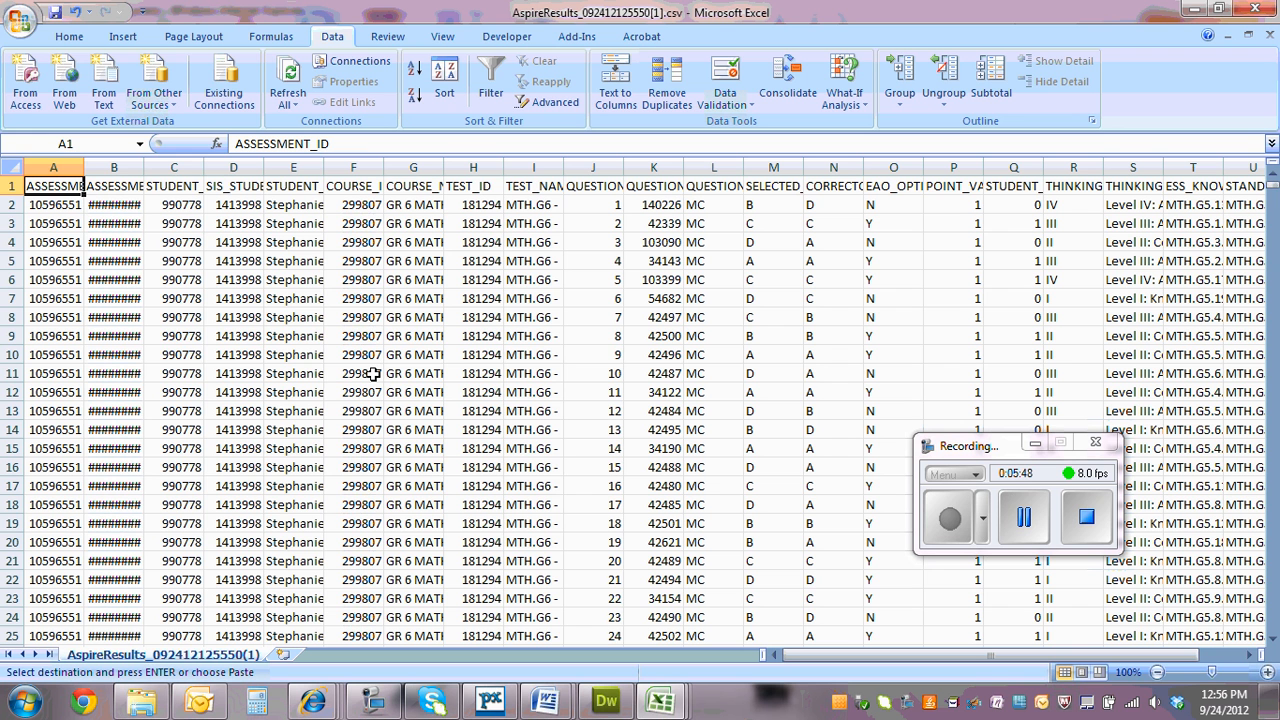
Check the exported results and DataSorter.xlsm, and close isis data sorter data.xlsx without saving its changes or keeping the clipboard data
left_click(190, 352)
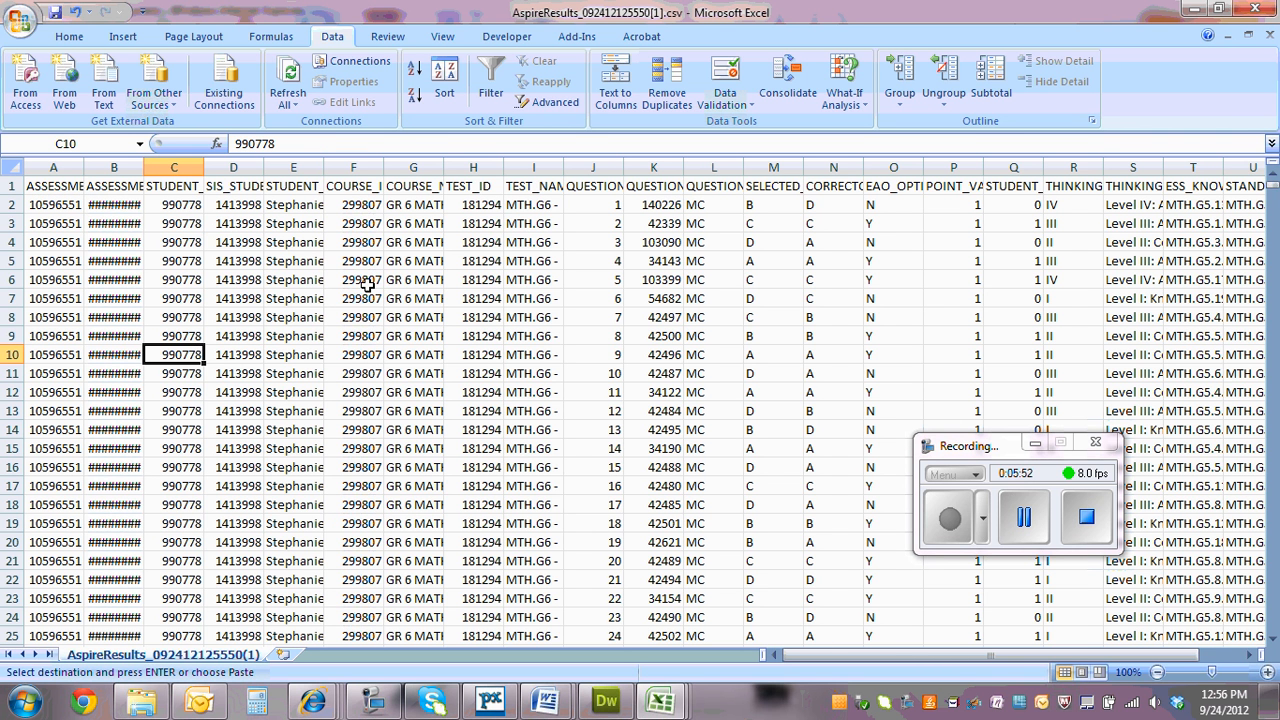
mouse_move(660, 702)
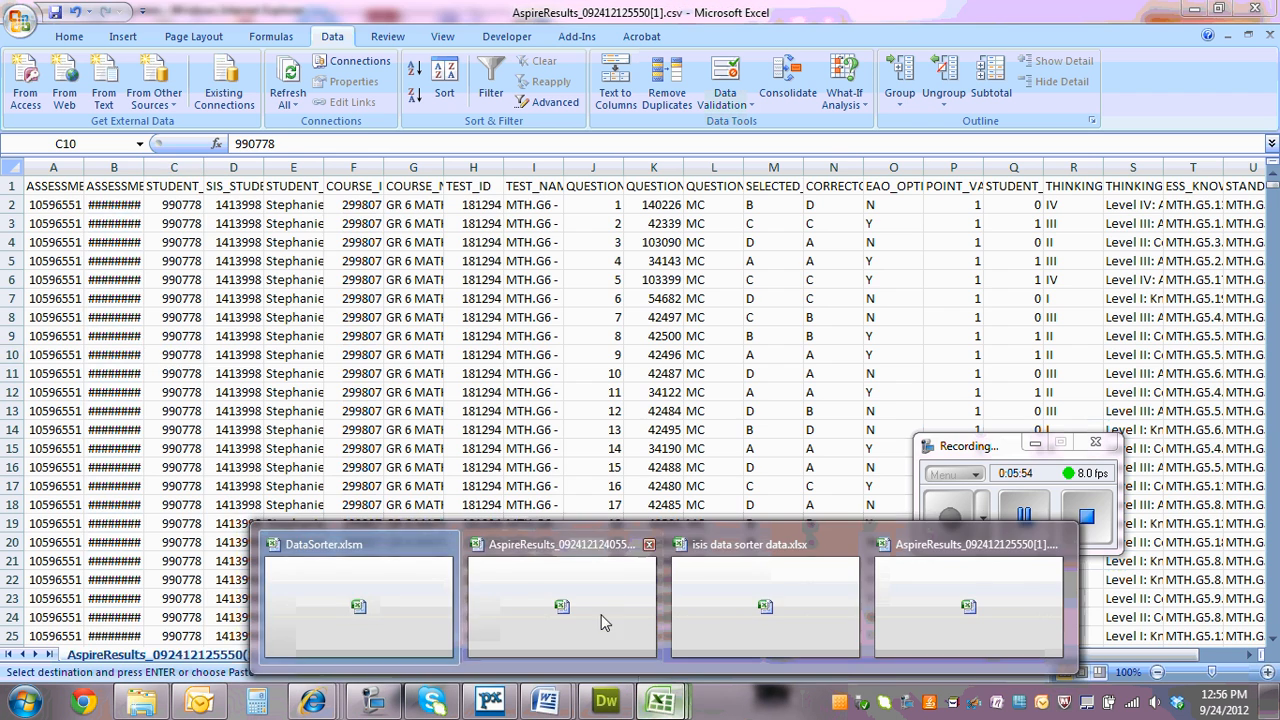
left_click(377, 613)
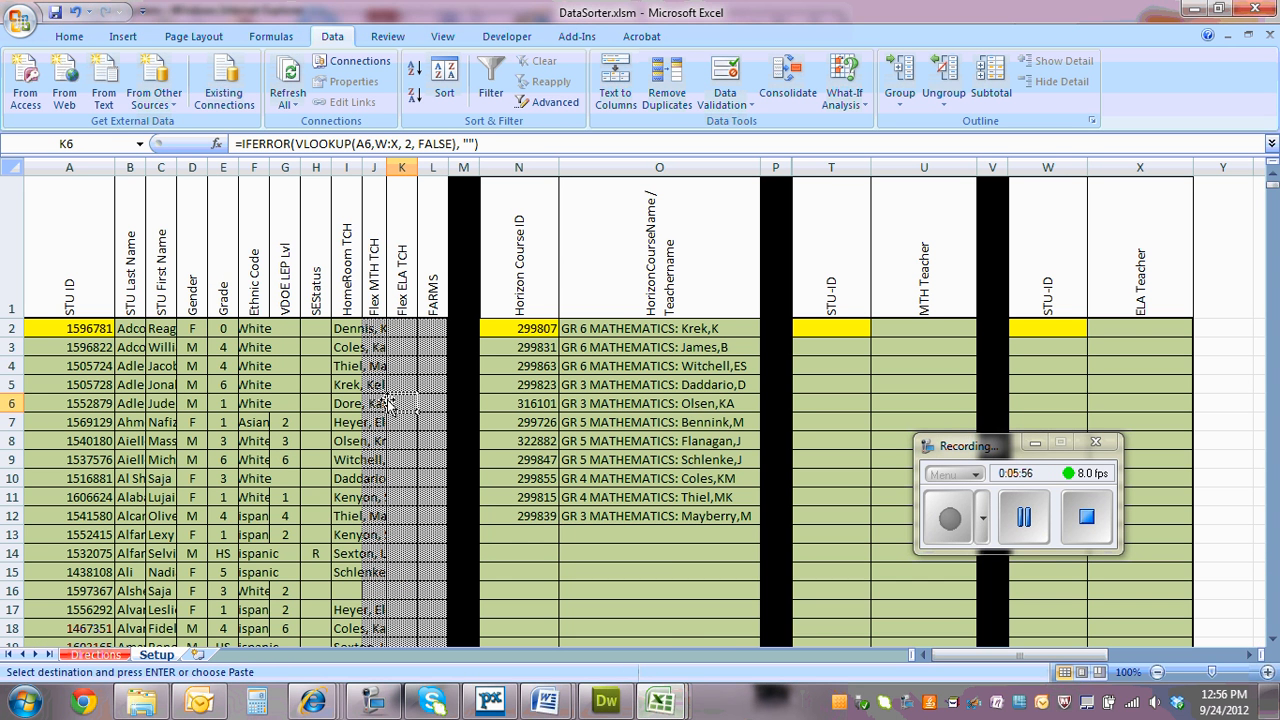
mouse_move(665, 705)
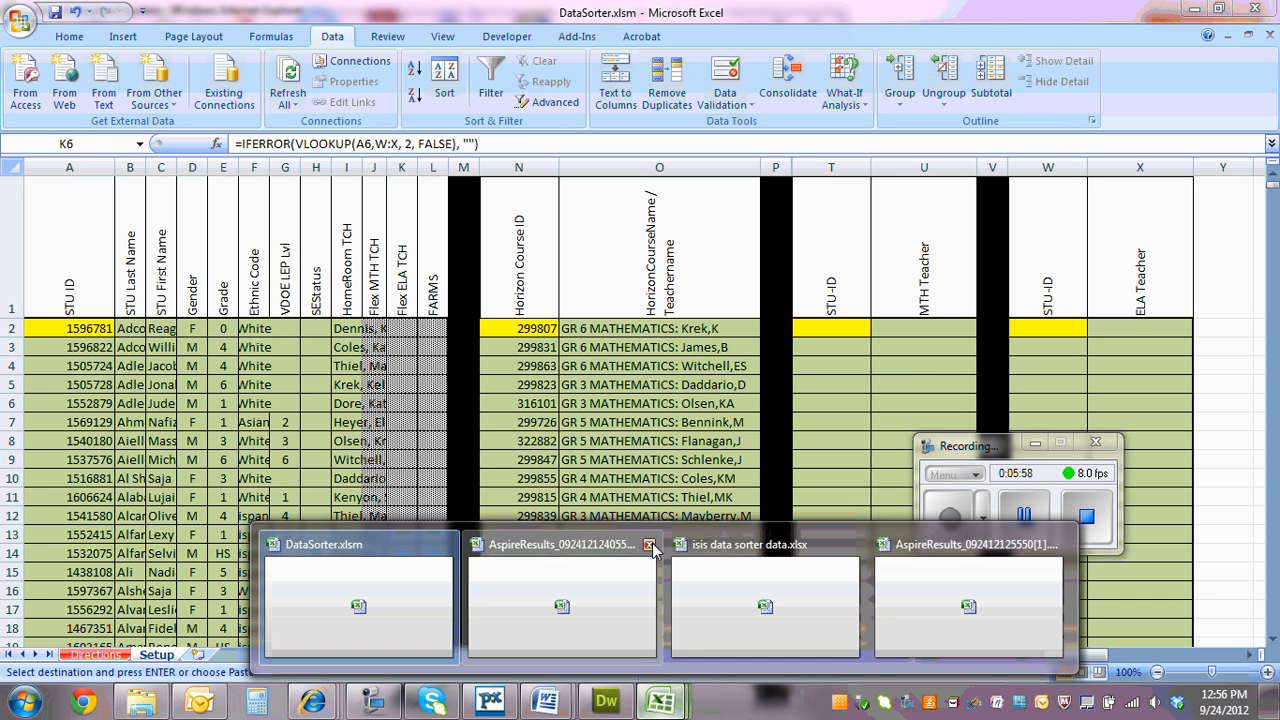
left_click(852, 545)
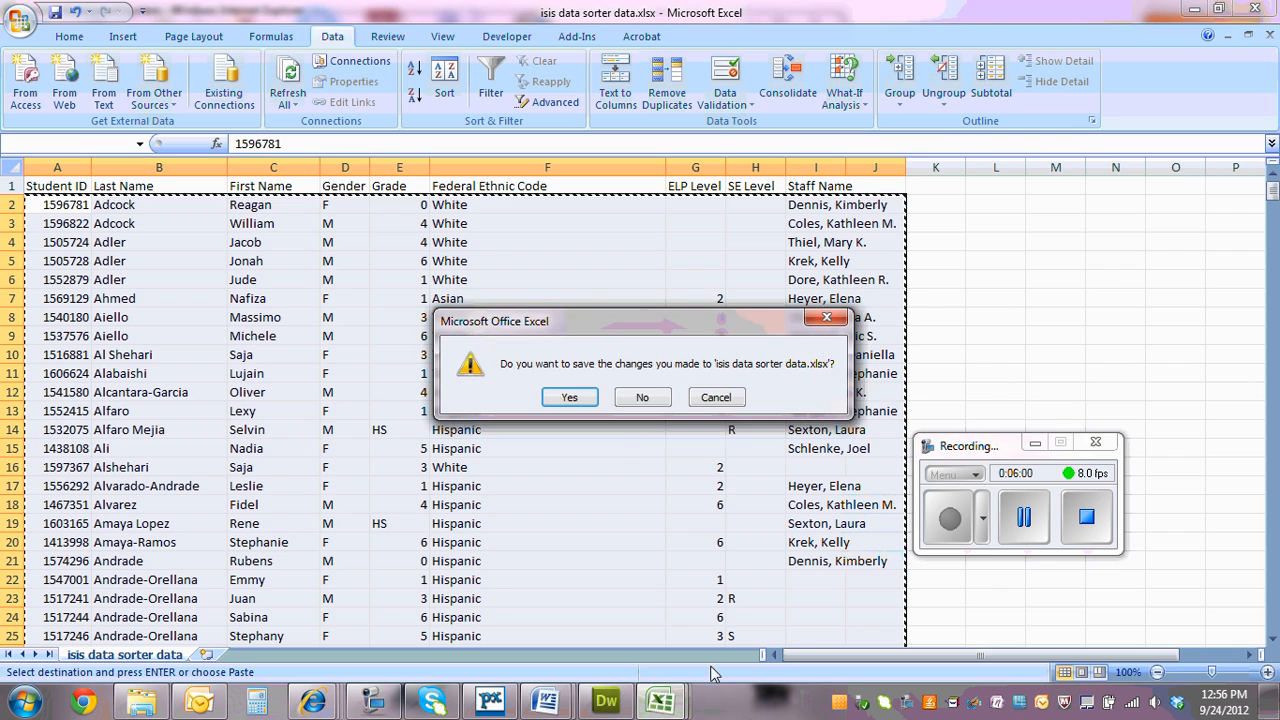
left_click(641, 398)
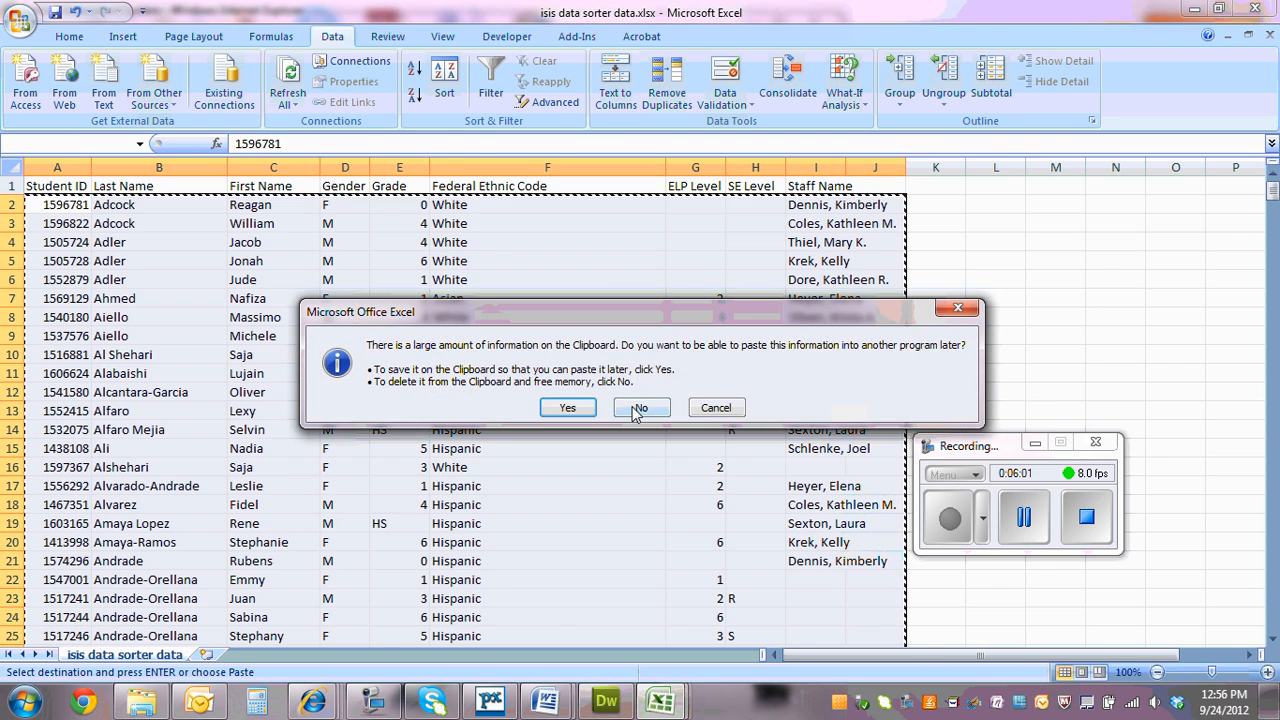
left_click(638, 408)
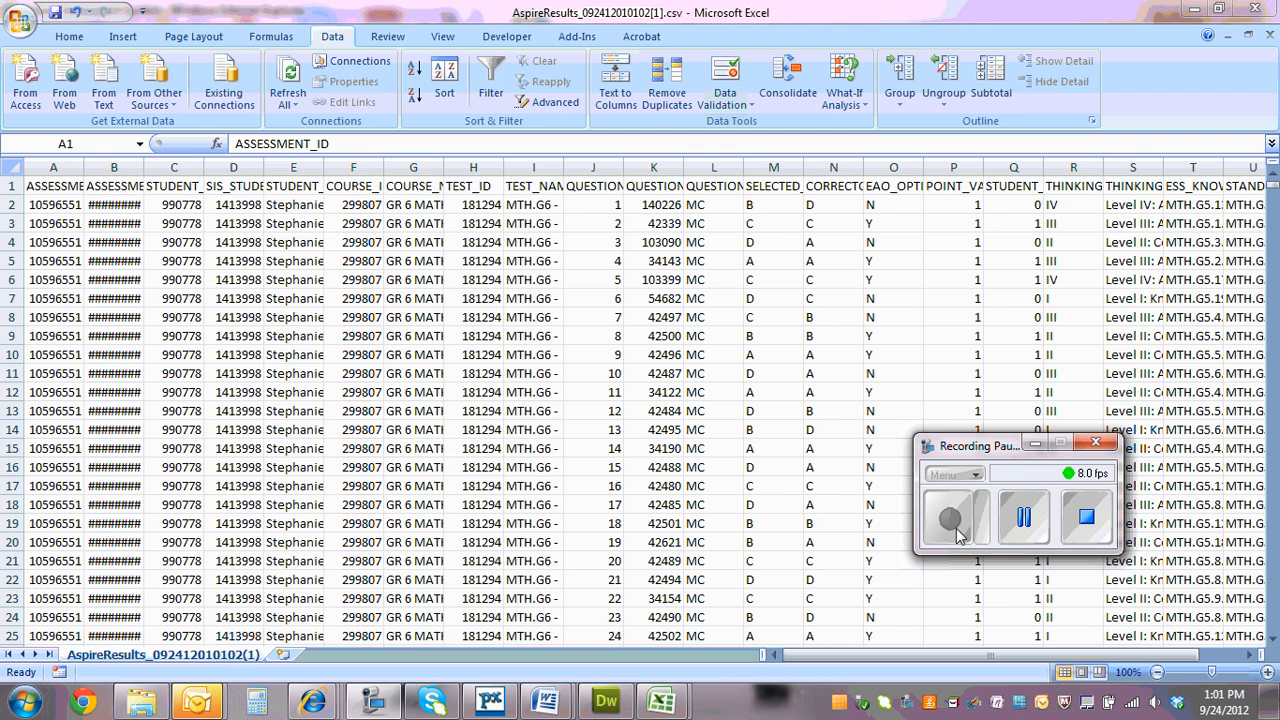
left_click(952, 525)
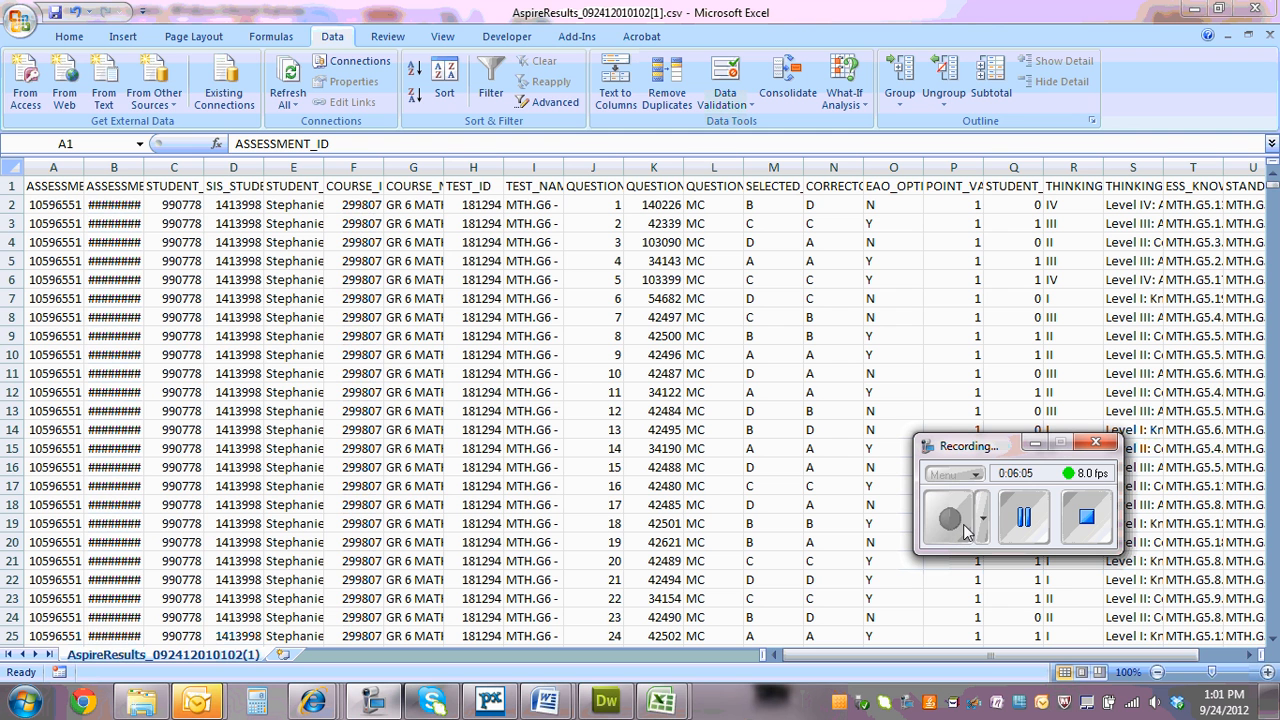
left_click(220, 317)
mouse_move(660, 702)
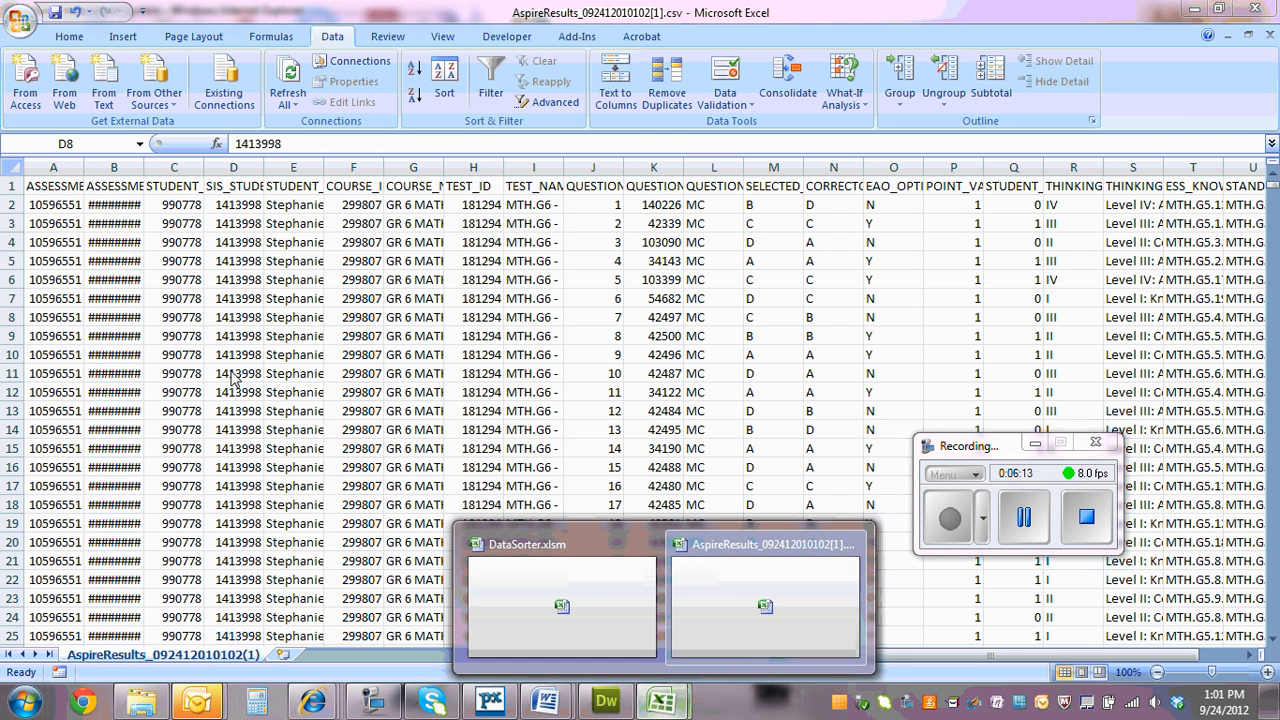
left_click(71, 245)
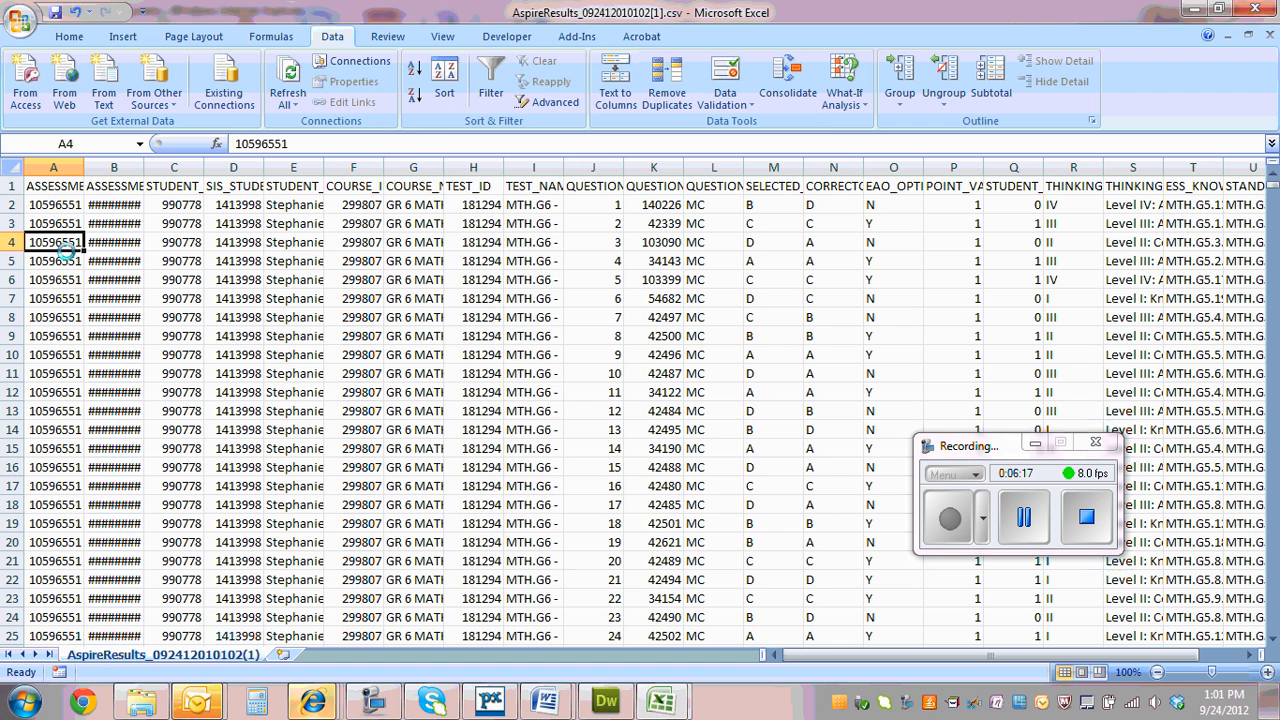
key("ctrl+d")
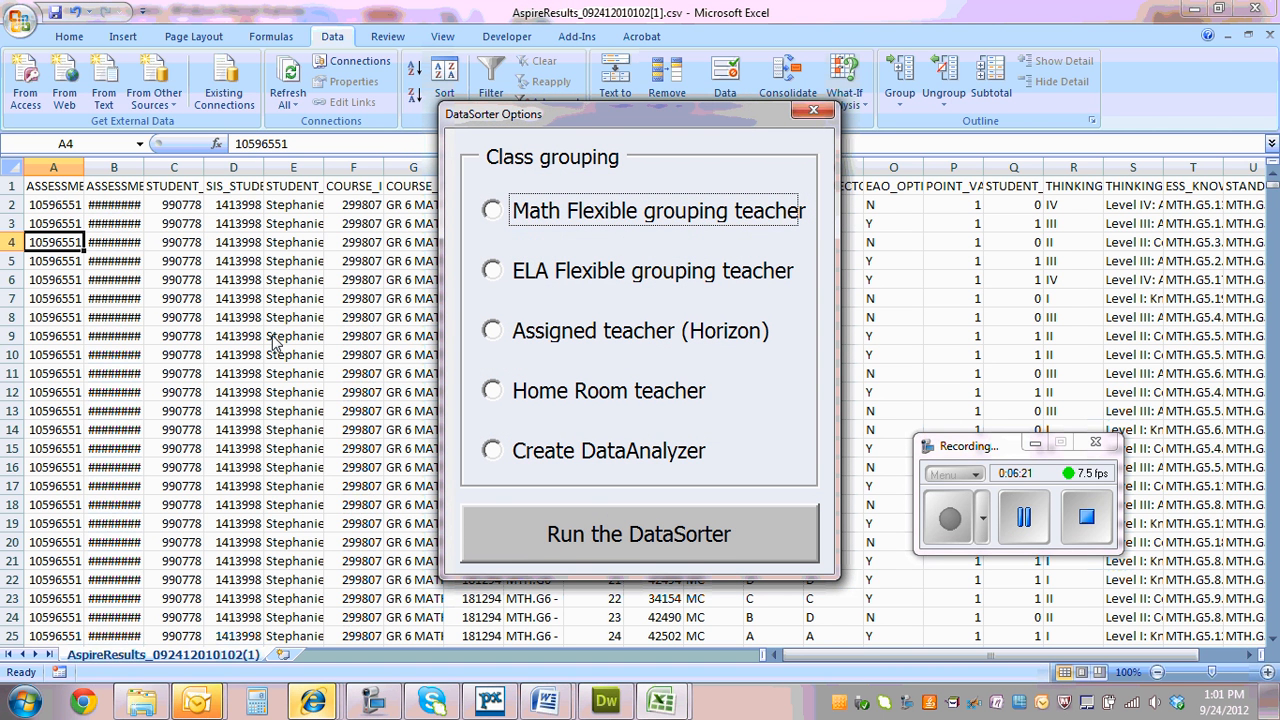
left_click(495, 332)
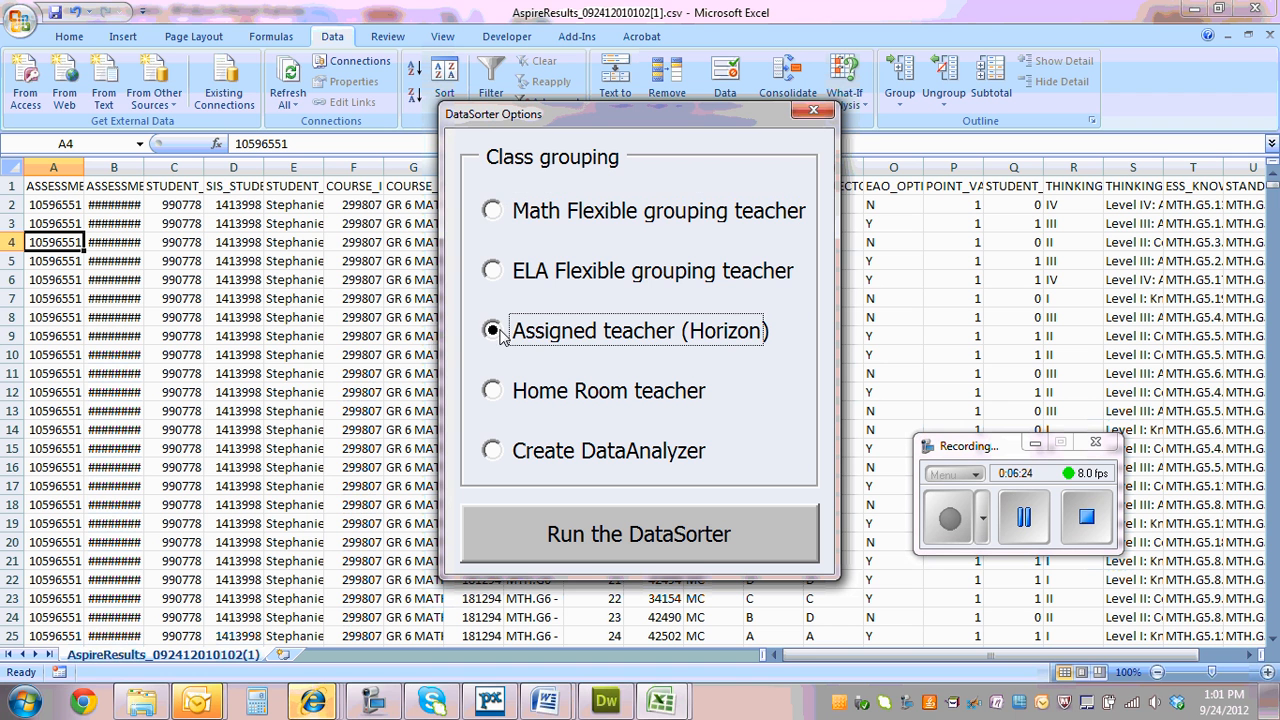
left_click(590, 536)
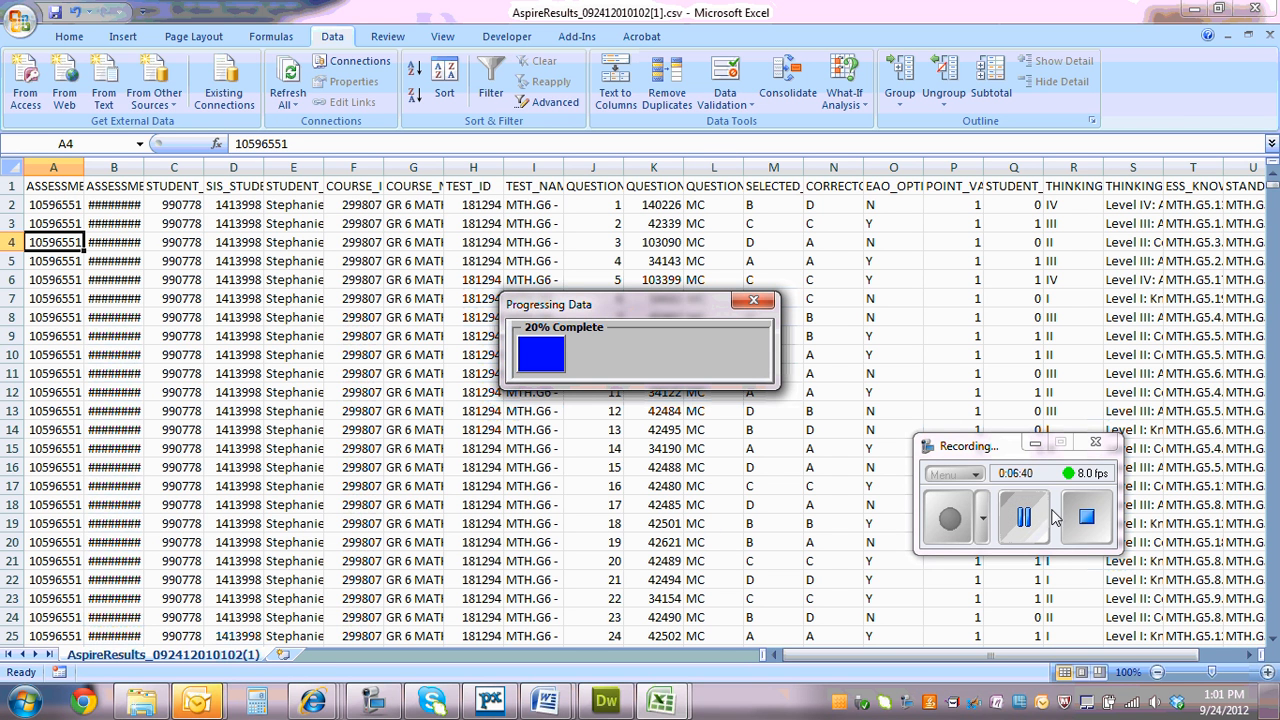
left_click(1021, 516)
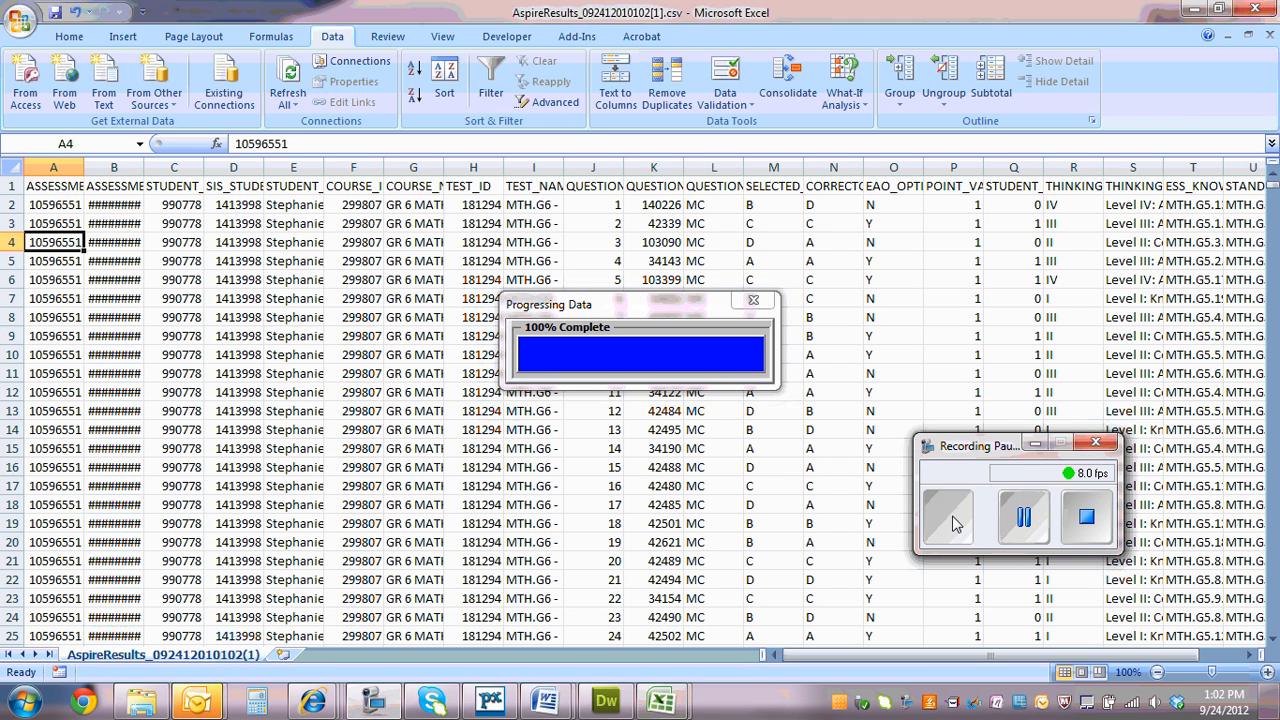
left_click(952, 518)
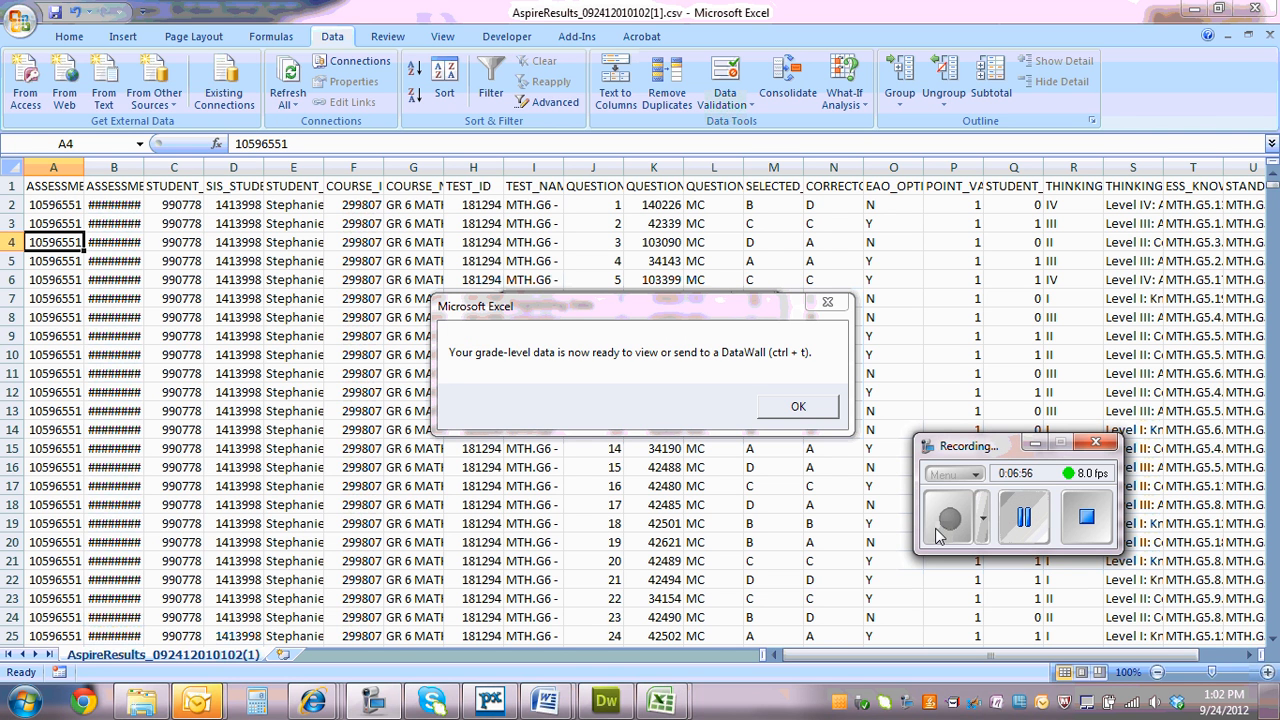
left_click(775, 412)
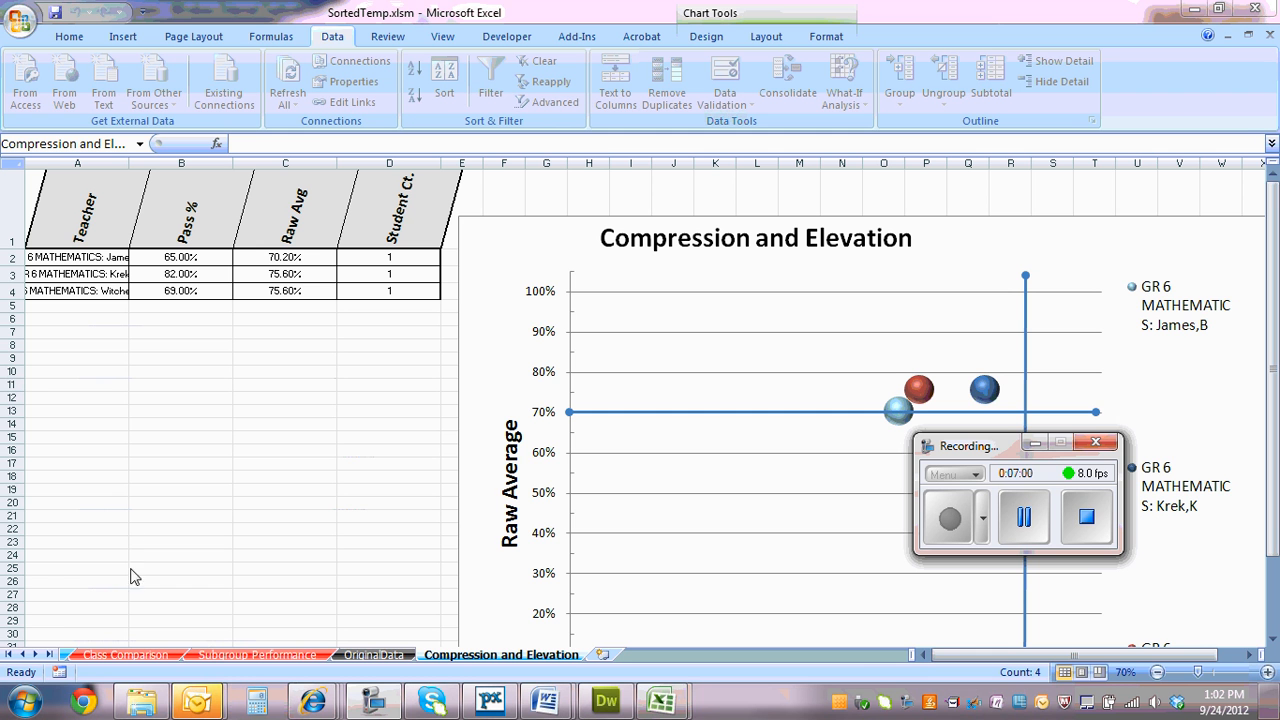
Review the Sandbox sheet of SortedTemp.xlsm, including the standards summary and the student score column DL
left_click(10, 654)
left_click(88, 655)
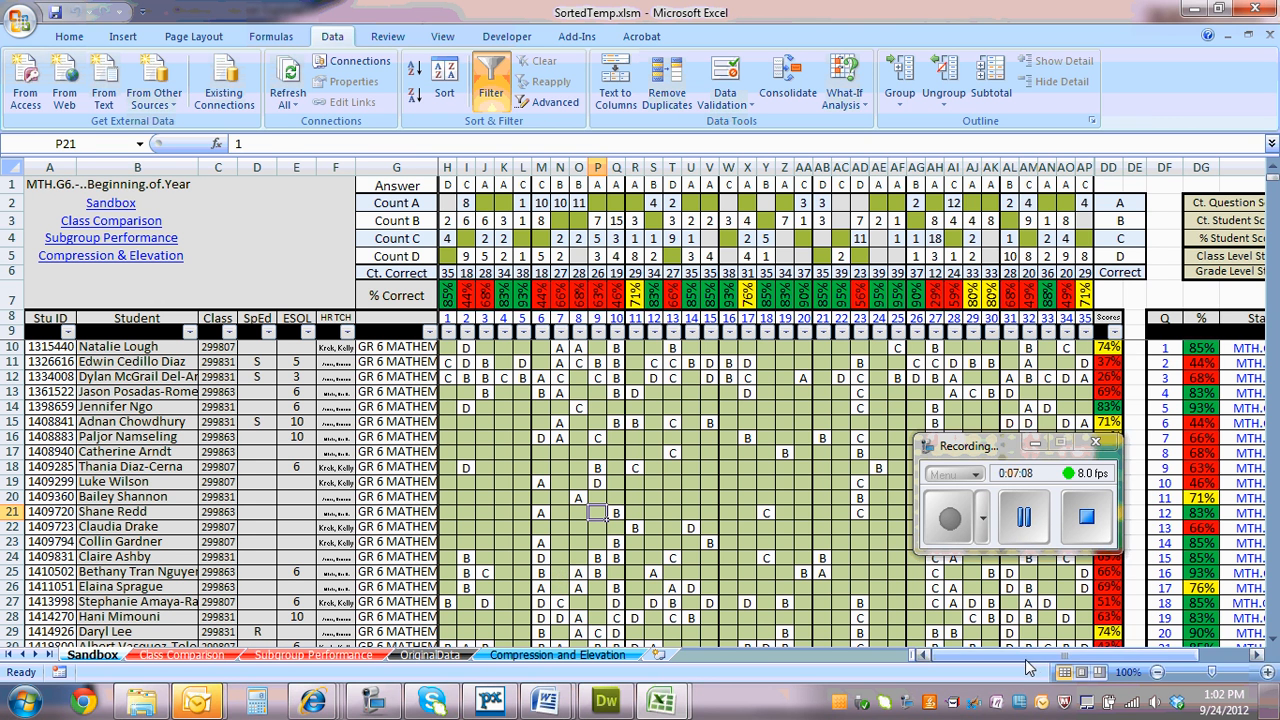
left_click_drag(1032, 658, 1165, 656)
left_click(1240, 347)
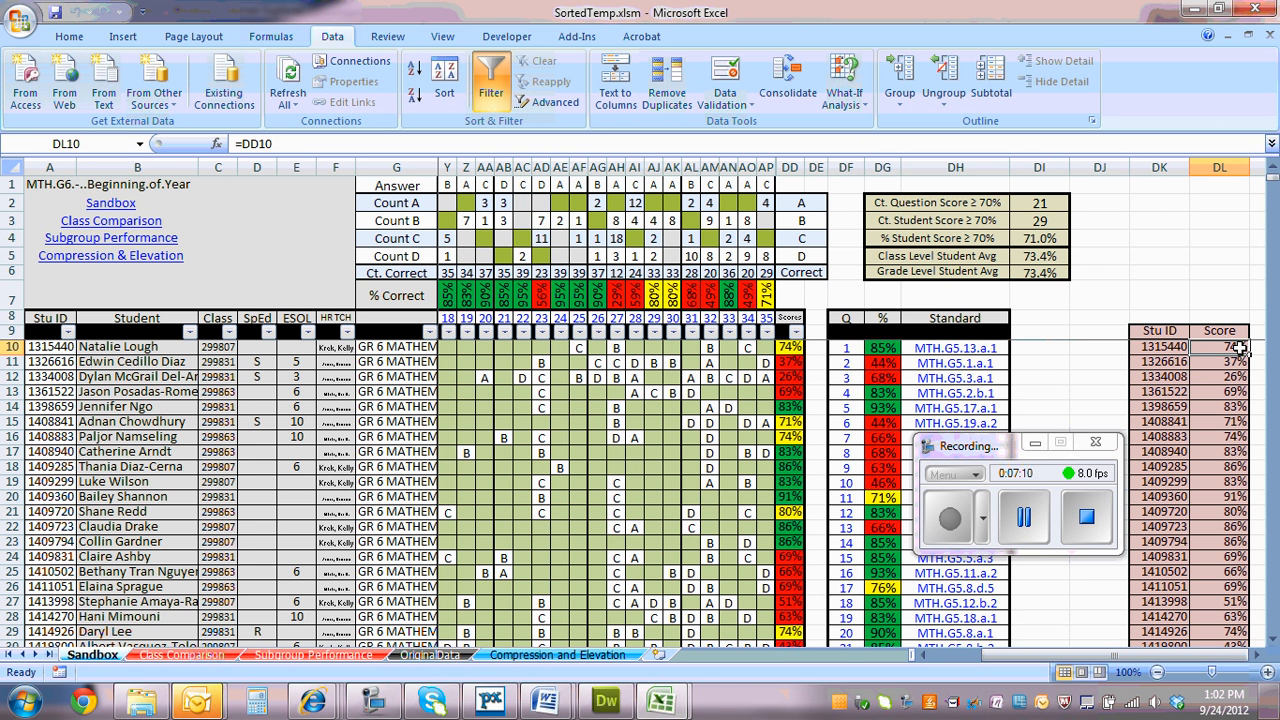
left_click(1024, 653)
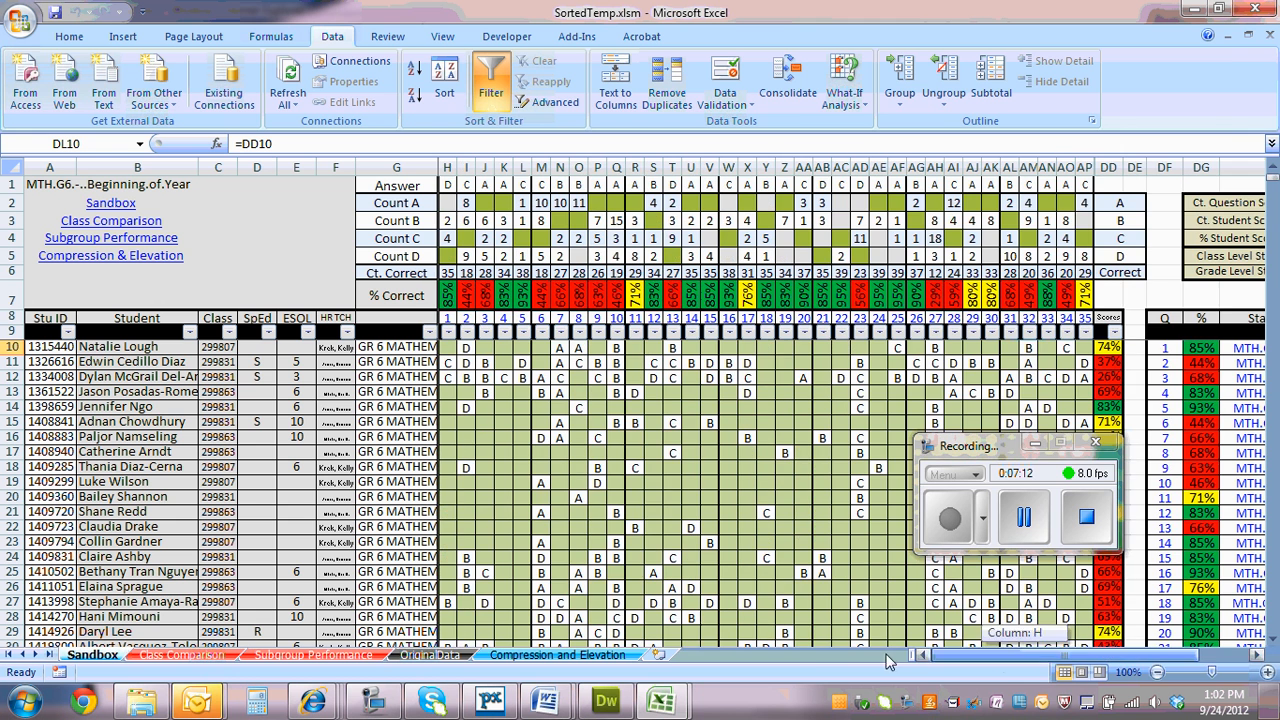
Examine the Compression and Elevation chart, comparing each Grade 6 teacher's marker with the raw average and pass rate lines
left_click(502, 656)
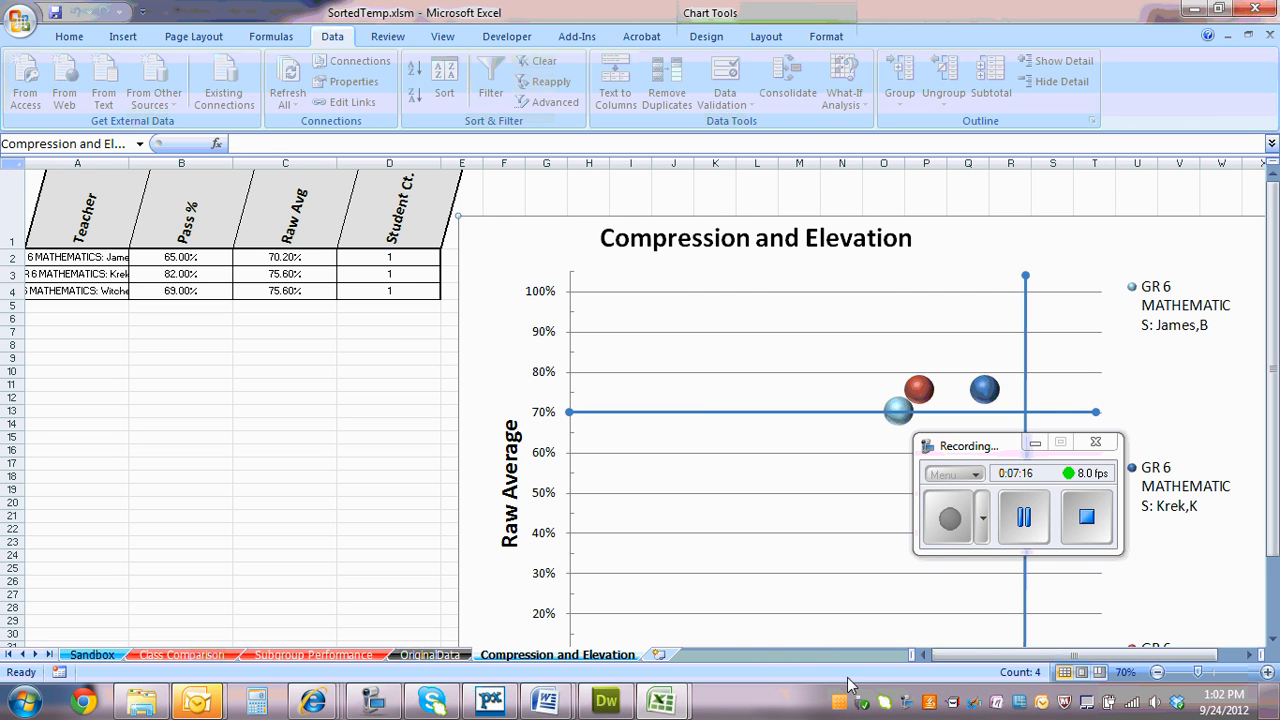
scroll(985, 657, "right", 2)
left_click_drag(962, 440, 1137, 318)
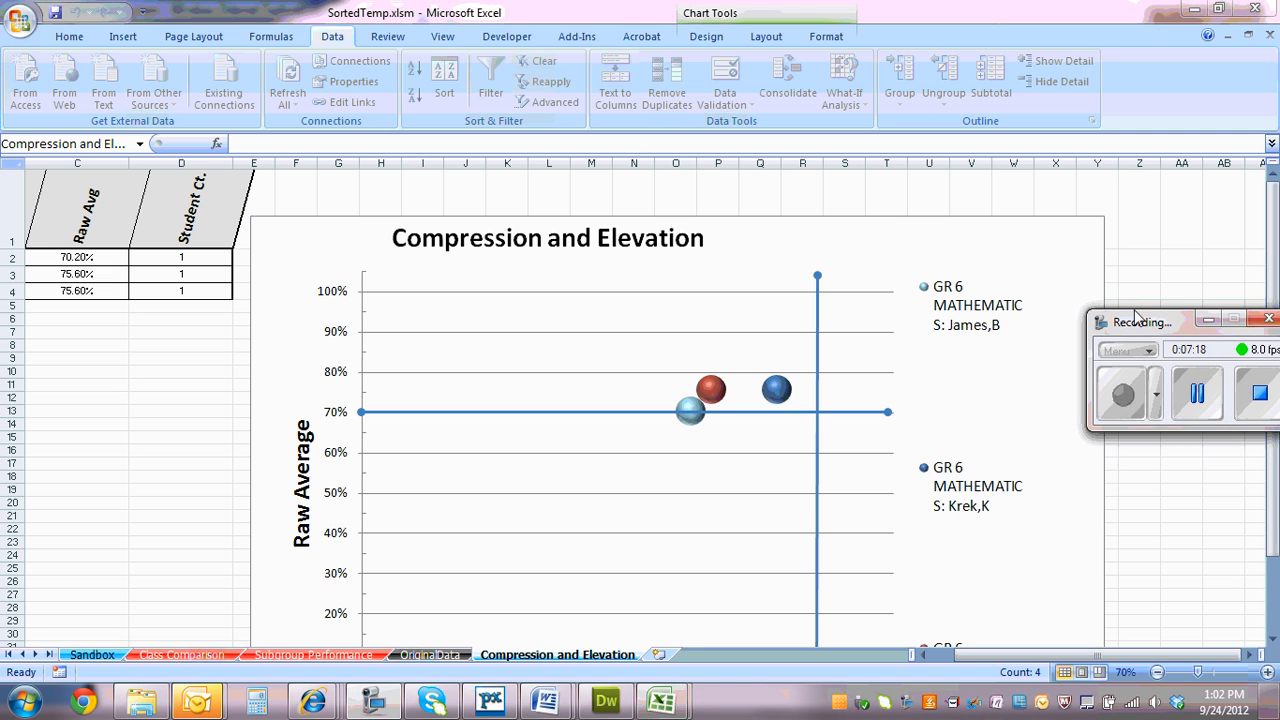
left_click(1273, 501)
scroll(1273, 493, "down", 1)
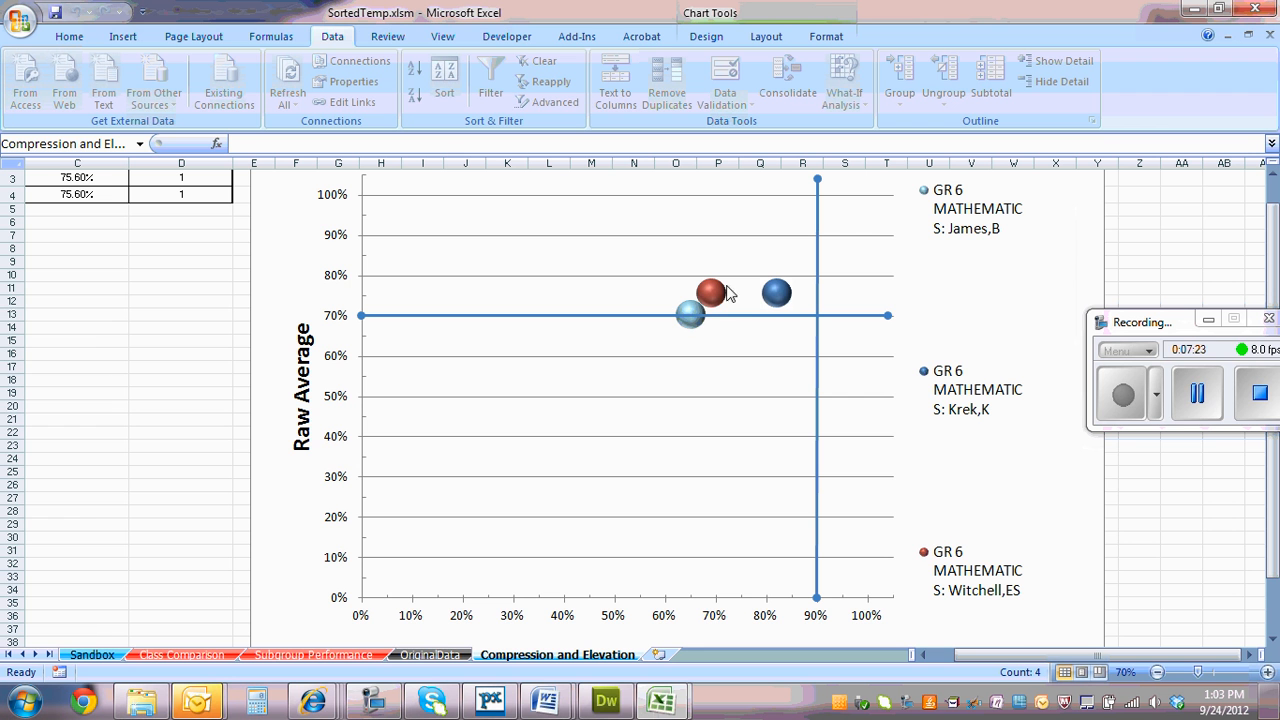
mouse_move(785, 296)
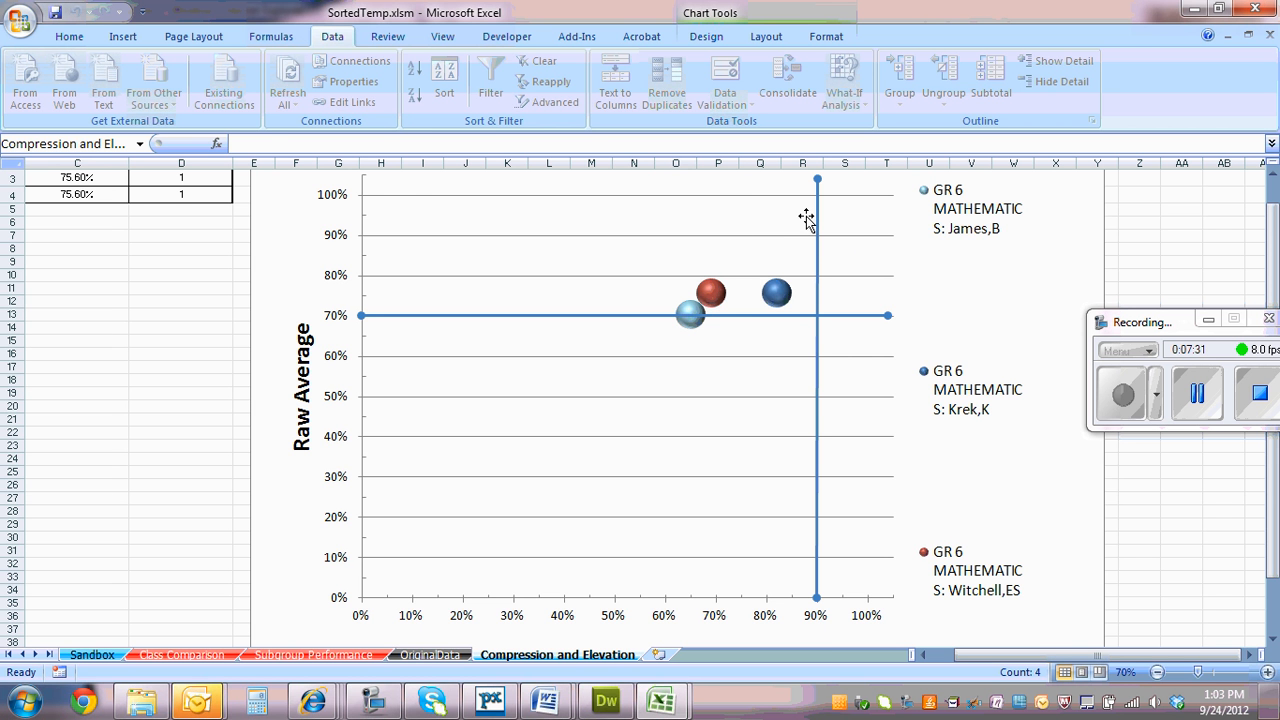
Look through the Class Comparison sheet's question-by-question results for the three Grade 6 mathematics classes
left_click(100, 654)
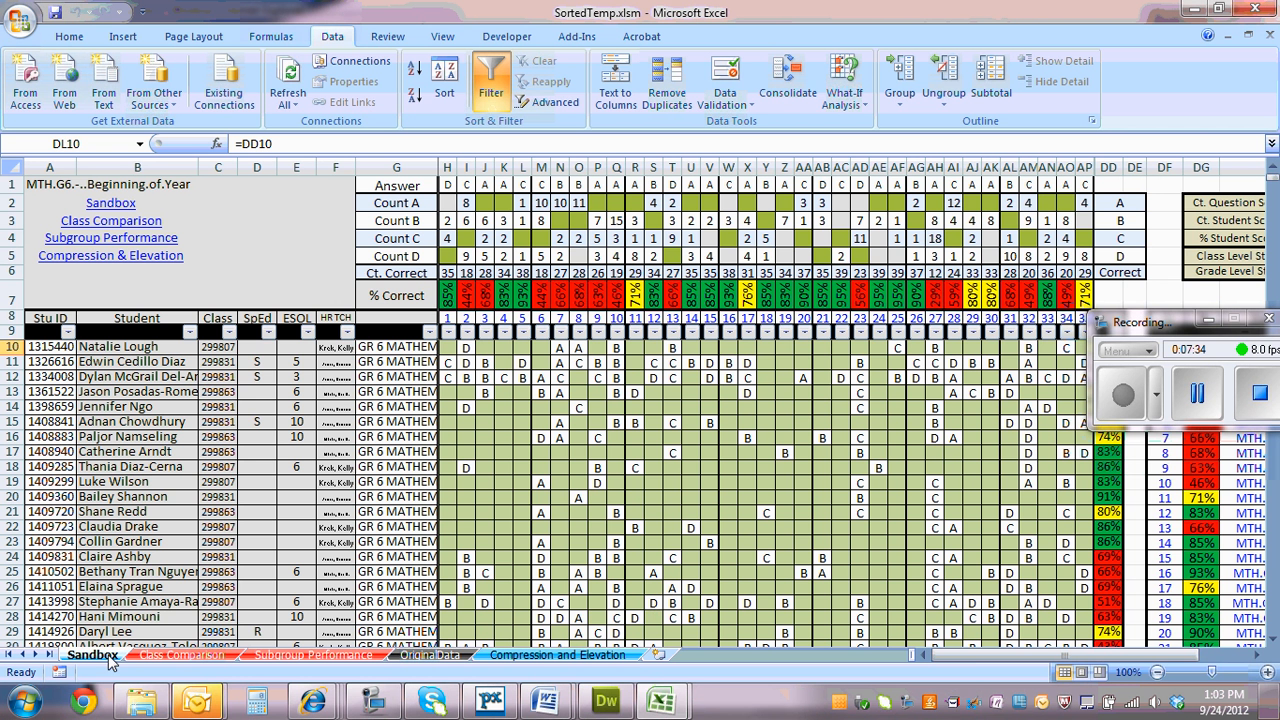
left_click(212, 656)
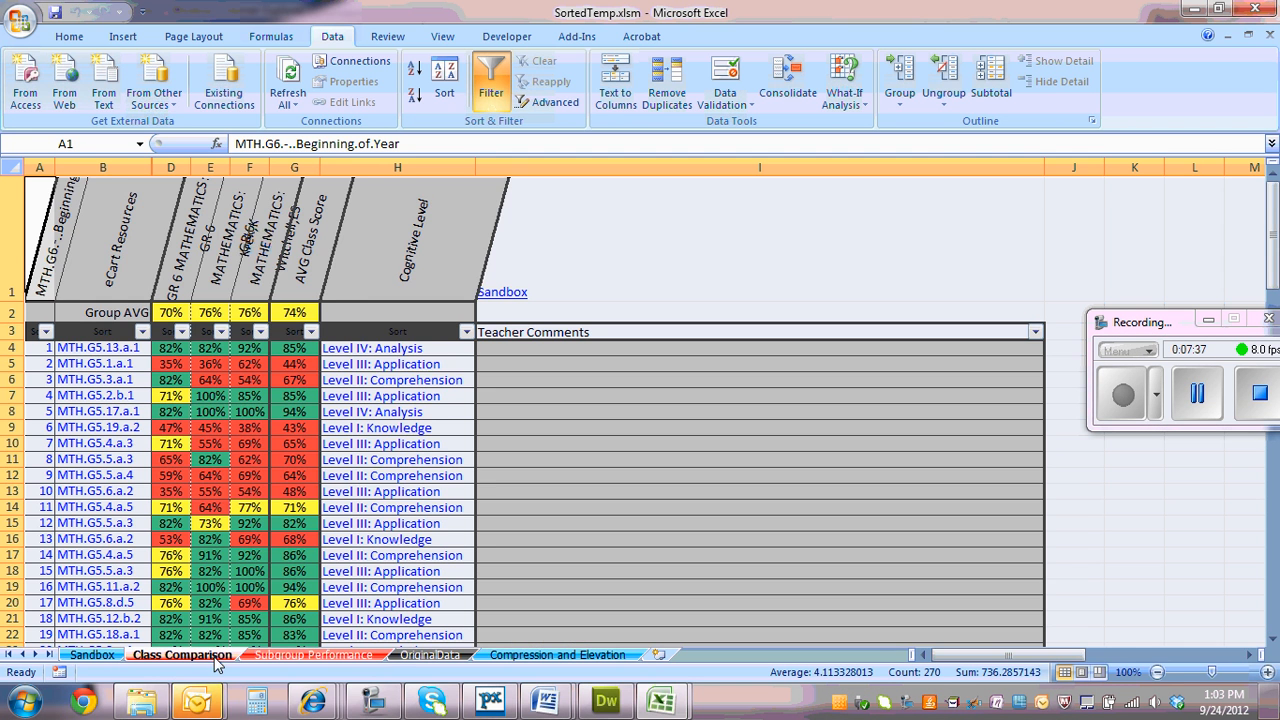
scroll(257, 563, "down", 6)
scroll(269, 569, "up", 6)
Inspect the Subgroup Performance sheet, checking the White, Black and Hispanic columns and the ESOL raw average, median score and student count
left_click(312, 656)
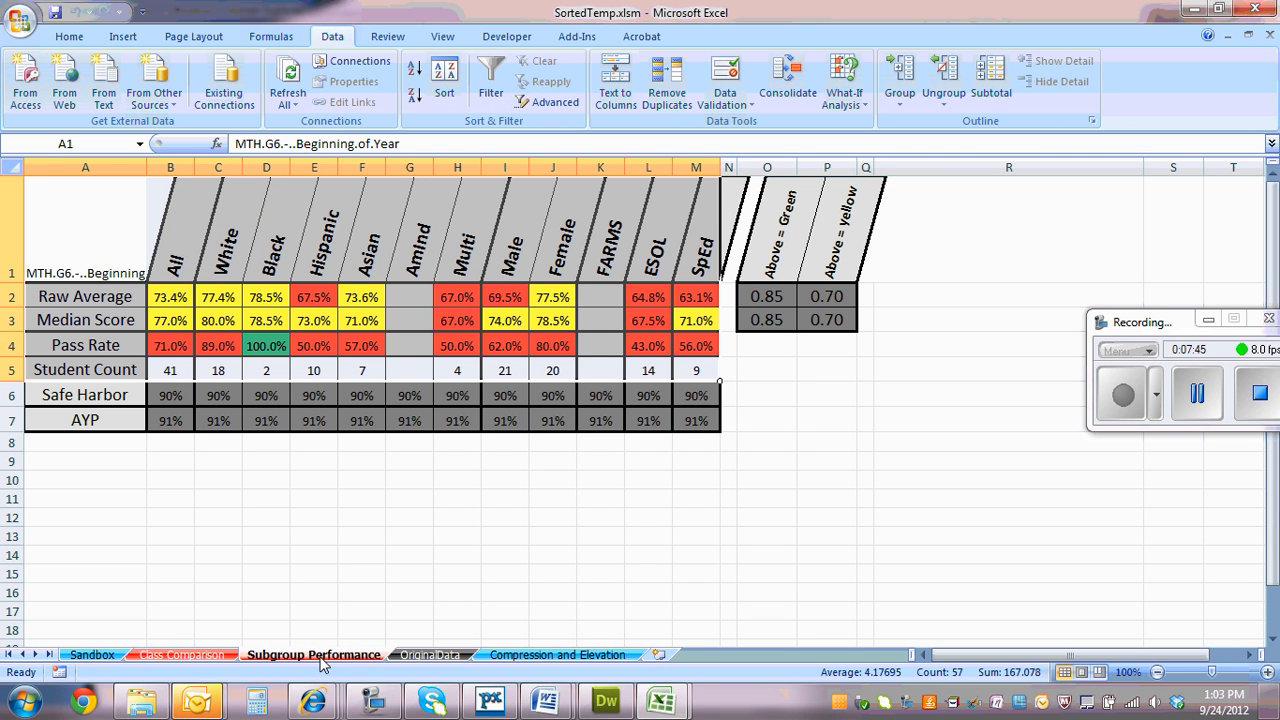
left_click(195, 255)
left_click(215, 248)
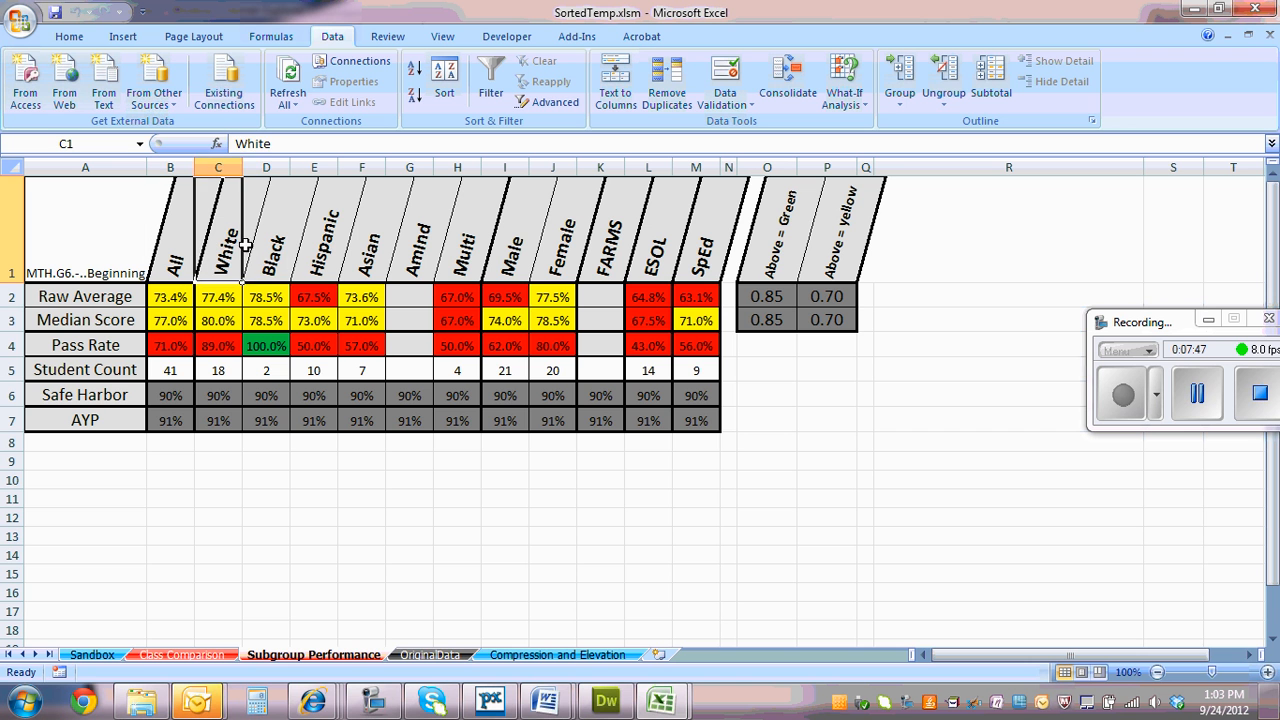
left_click(276, 244)
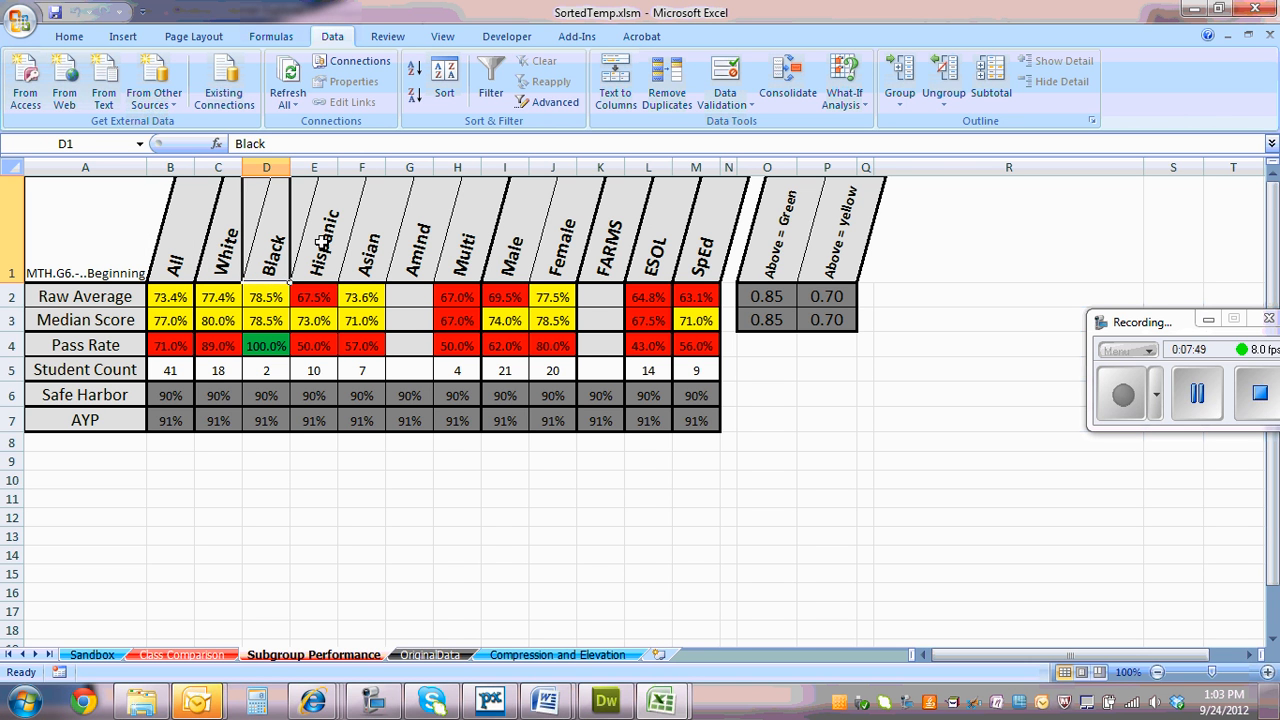
left_click(329, 248)
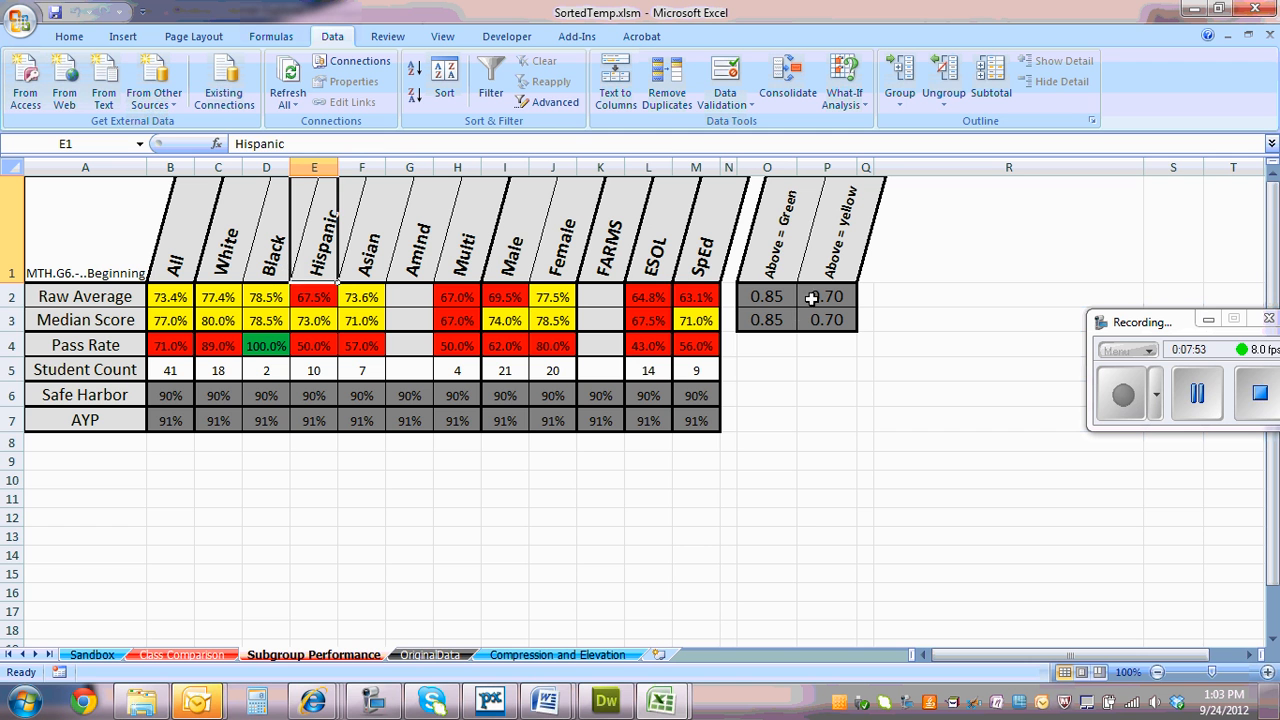
left_click(648, 298)
left_click(648, 320)
left_click(650, 368)
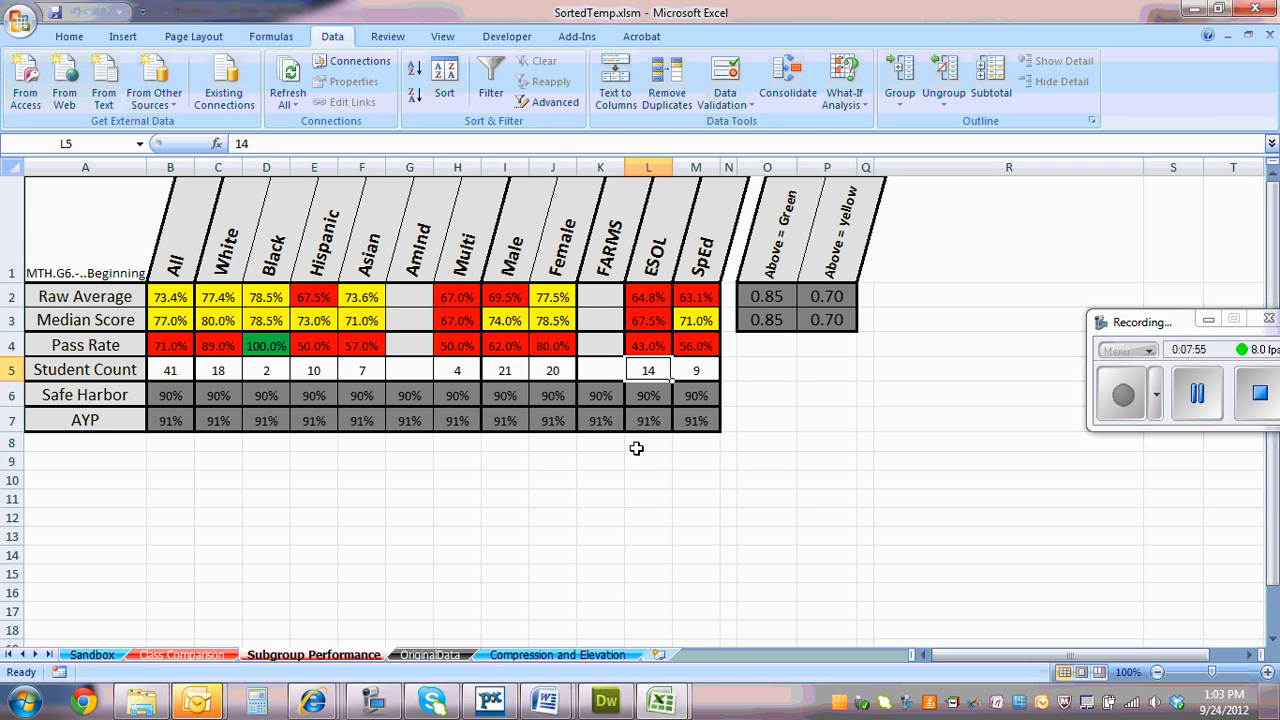
left_click(637, 527)
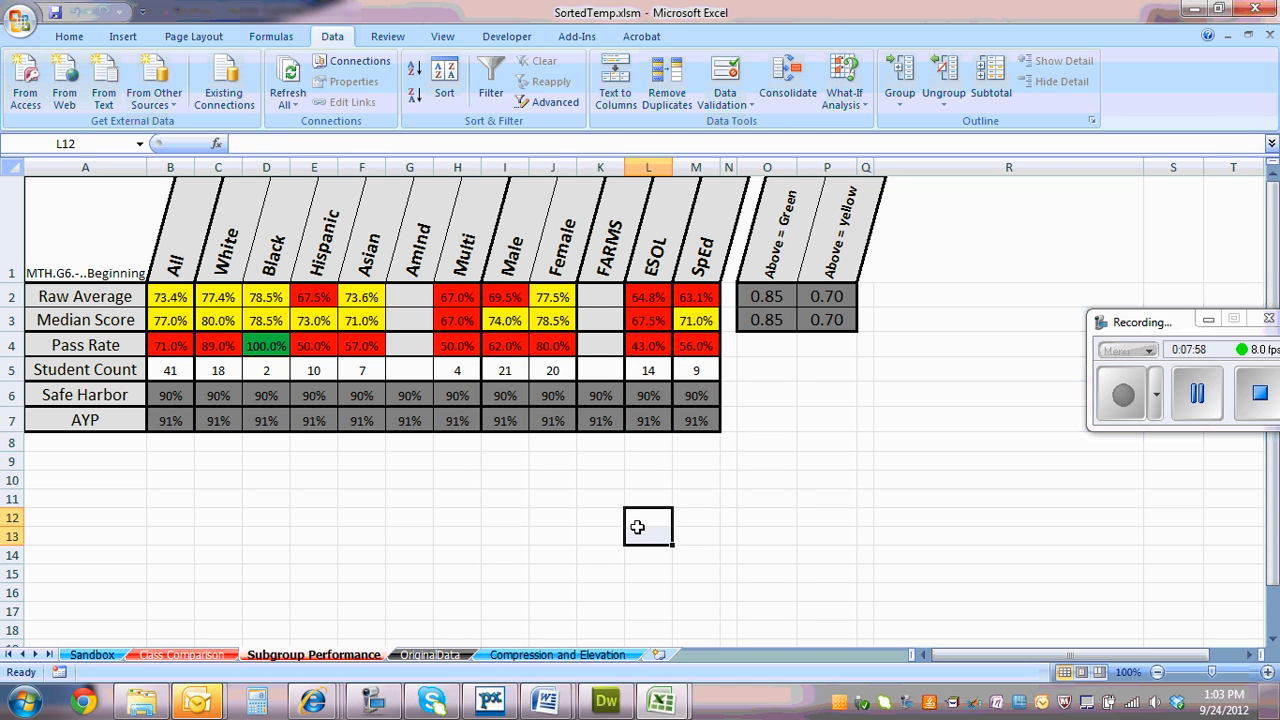
Check the OriginalData sheet and return to the Sandbox sheet
left_click(430, 655)
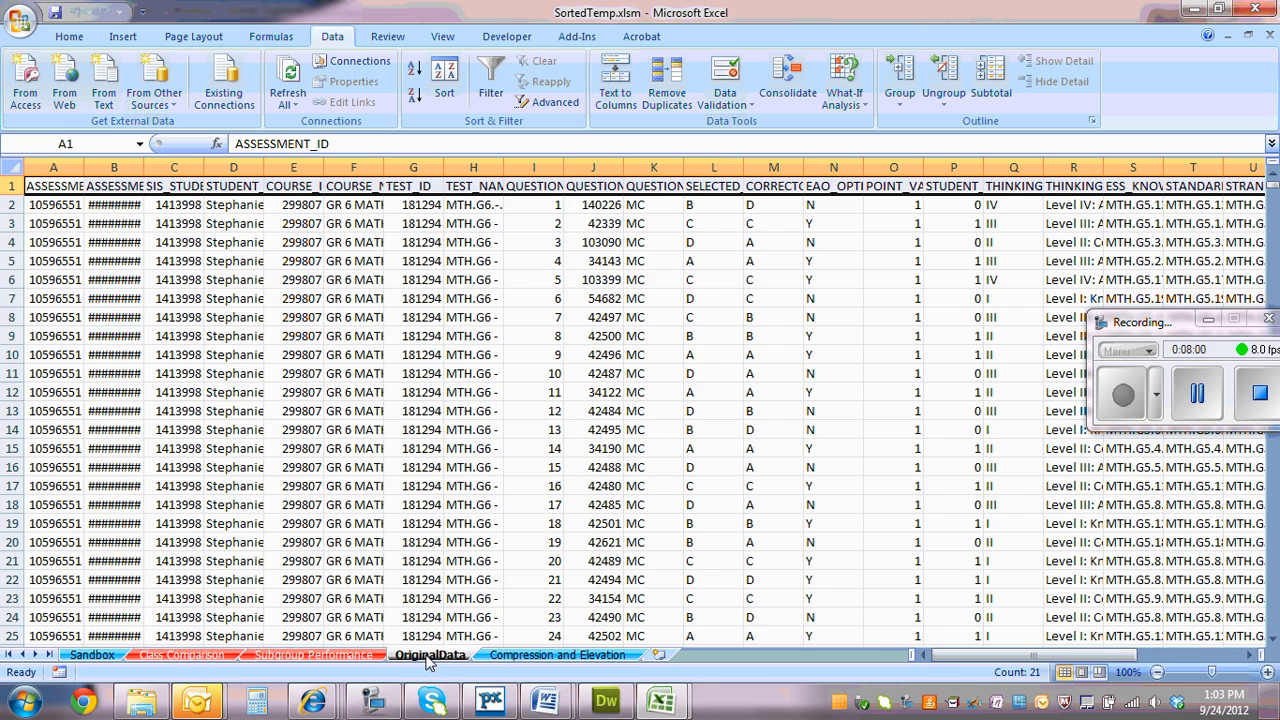
left_click(588, 655)
left_click(88, 656)
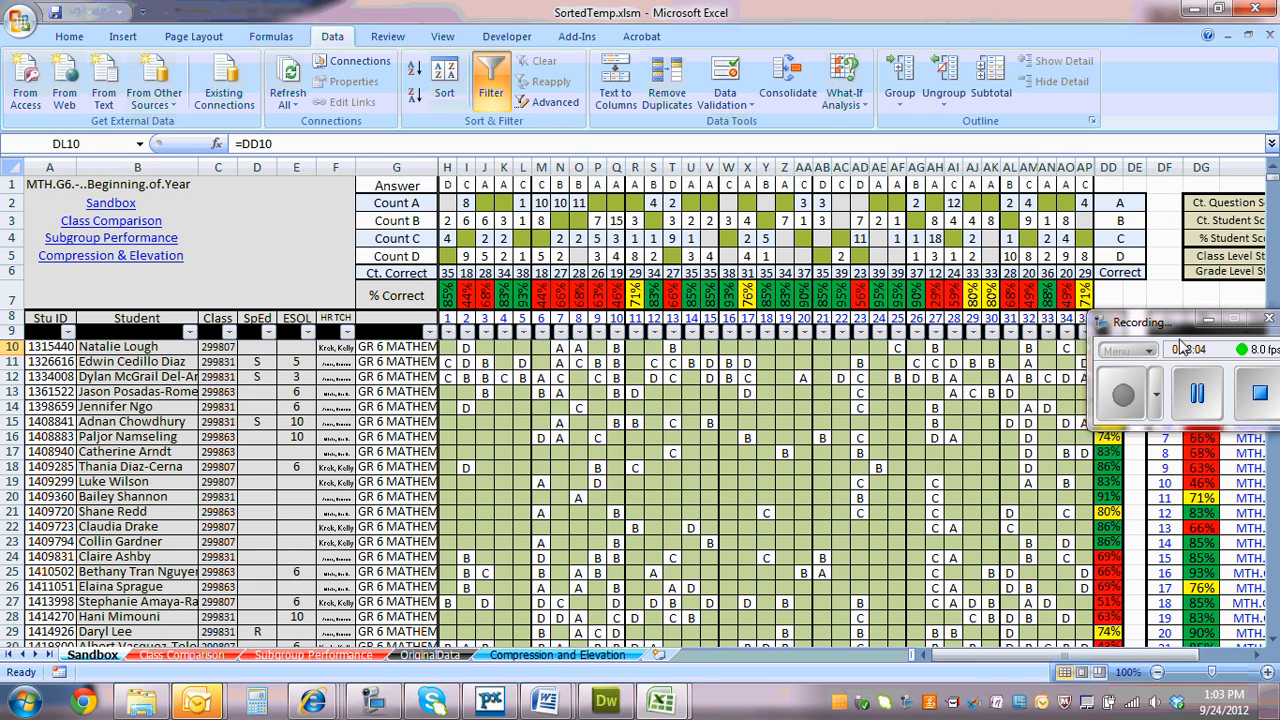
left_click_drag(1175, 333, 507, 328)
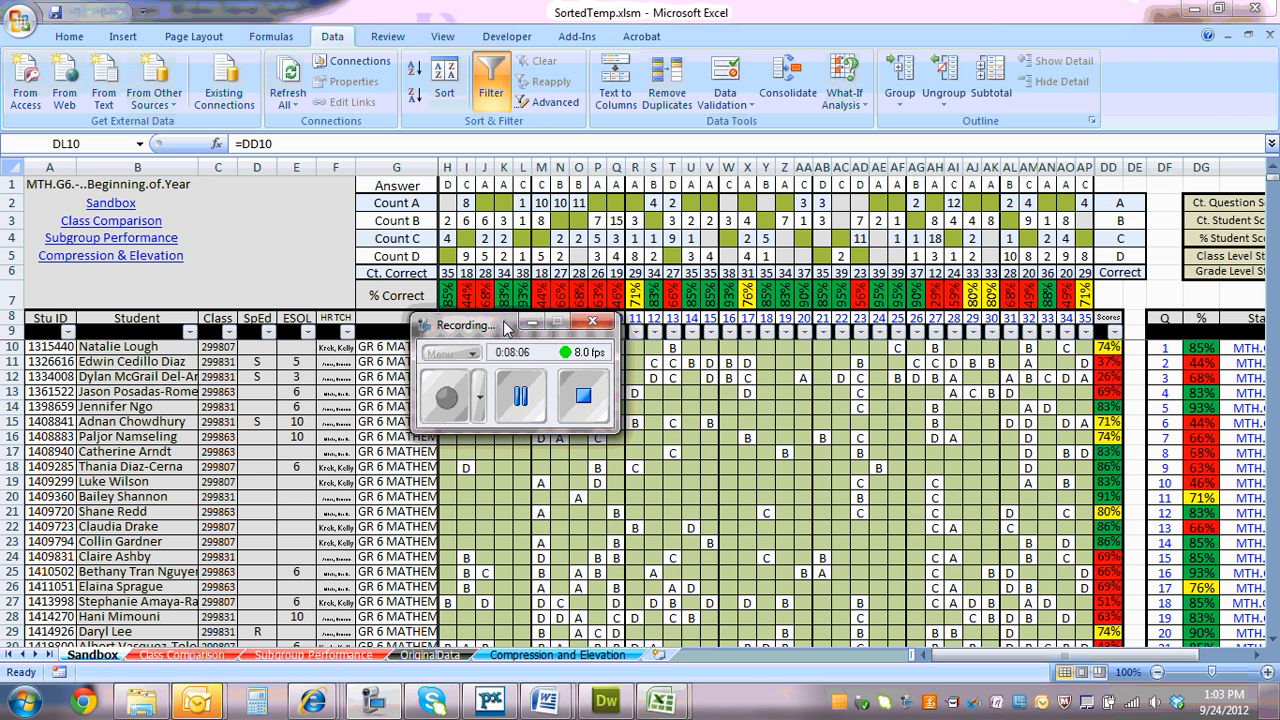